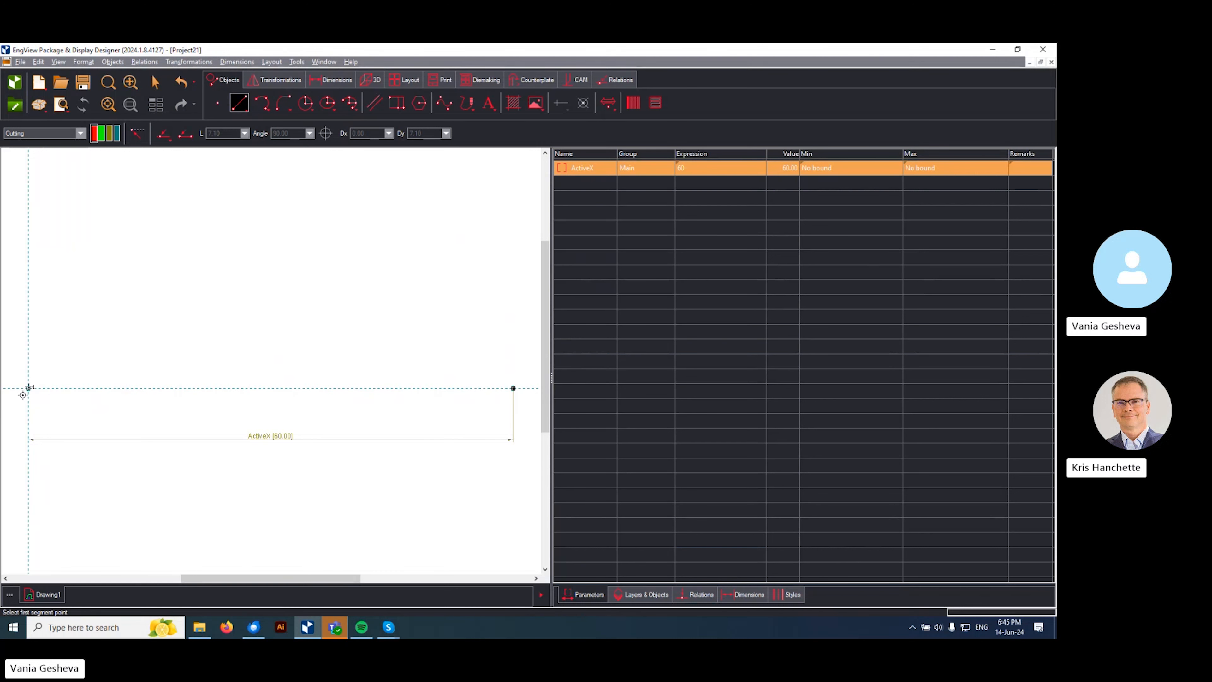
- Draw the start of the tab outline in cutting lines from the ActiveX dimension's start point: a notch about 1.6 high and the left side
click(27, 390)
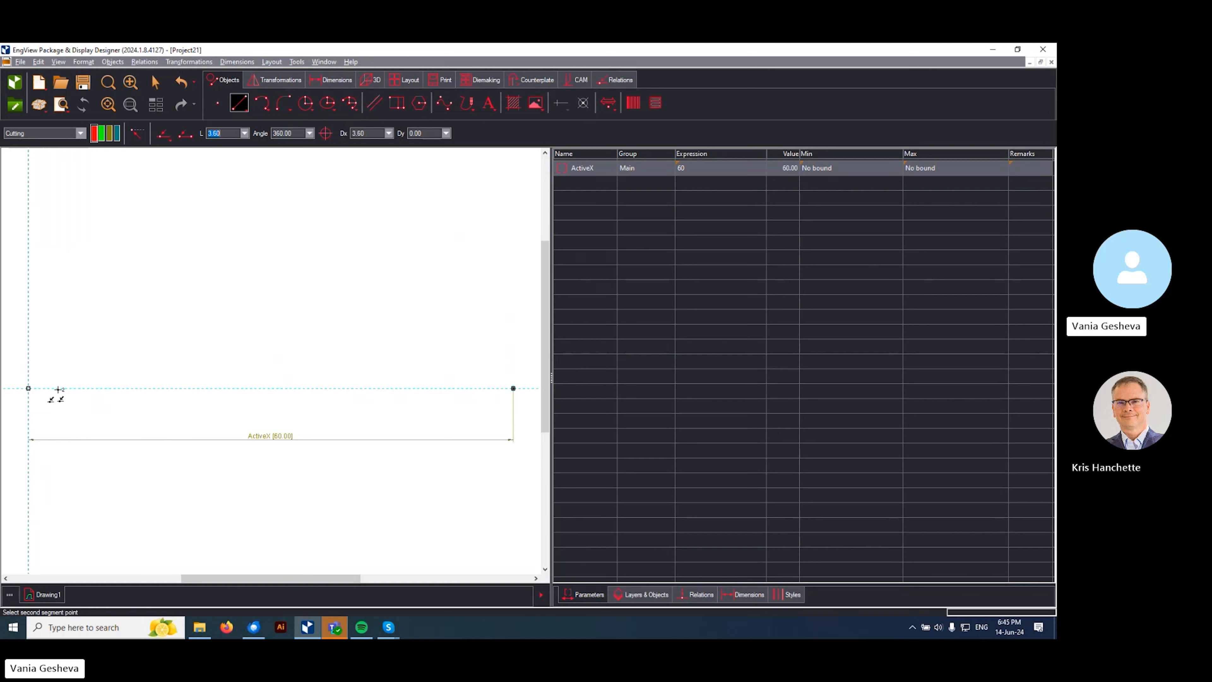
click(79, 388)
click(79, 375)
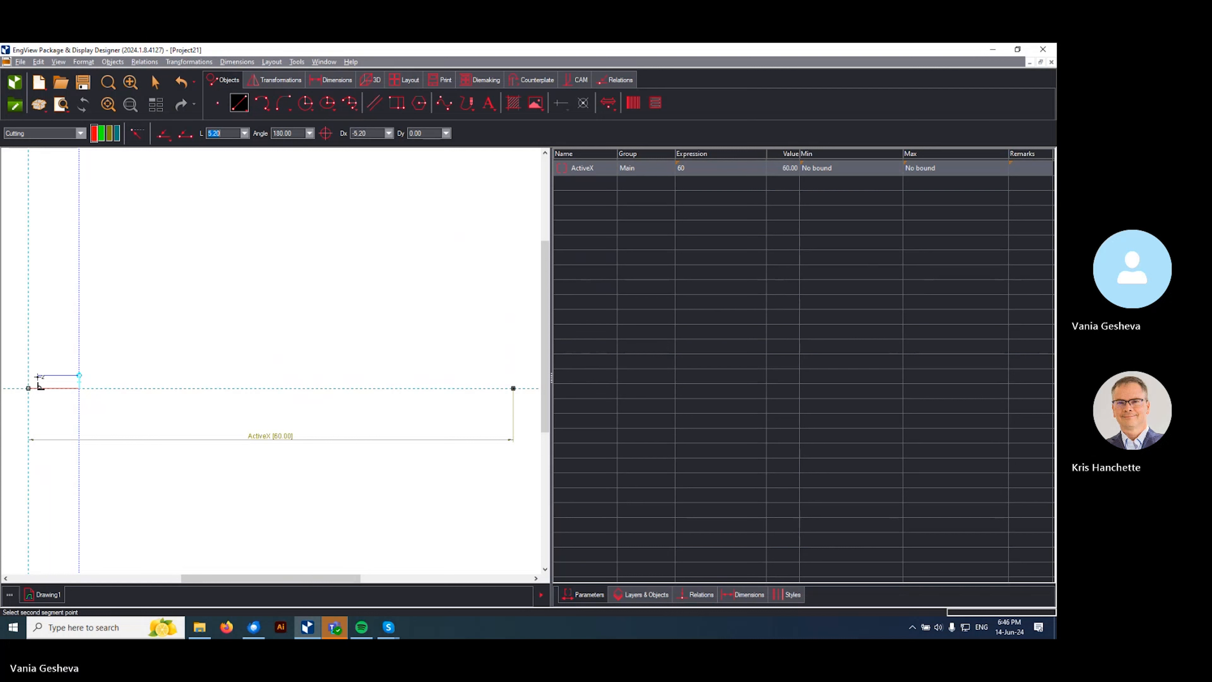
click(37, 376)
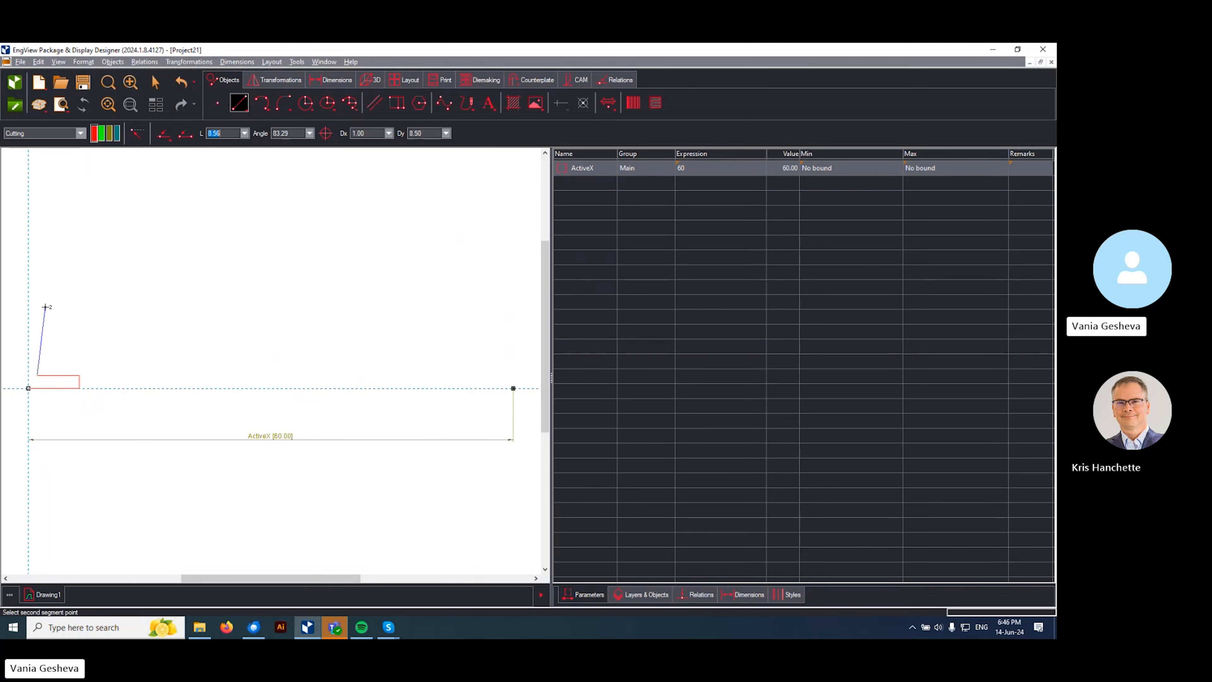
click(37, 286)
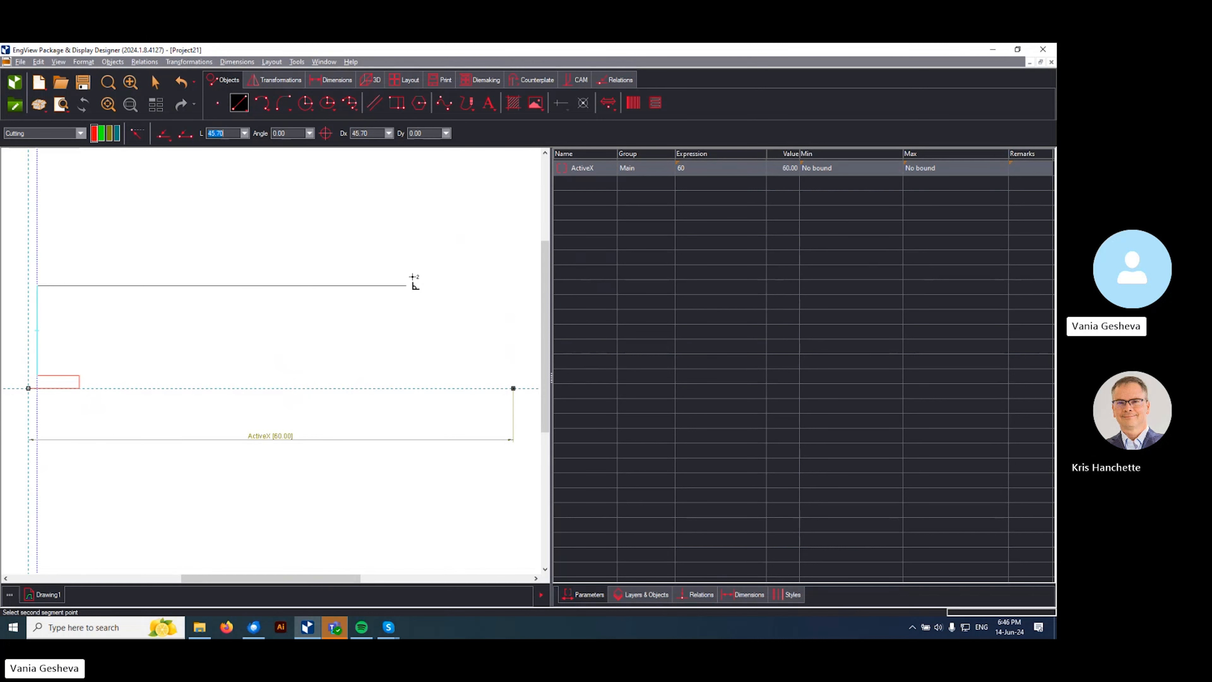
- Complete the cutting outline with the top edge, the right side about 11.1 high and a matching notch ending at the ActiveX end point
click(491, 285)
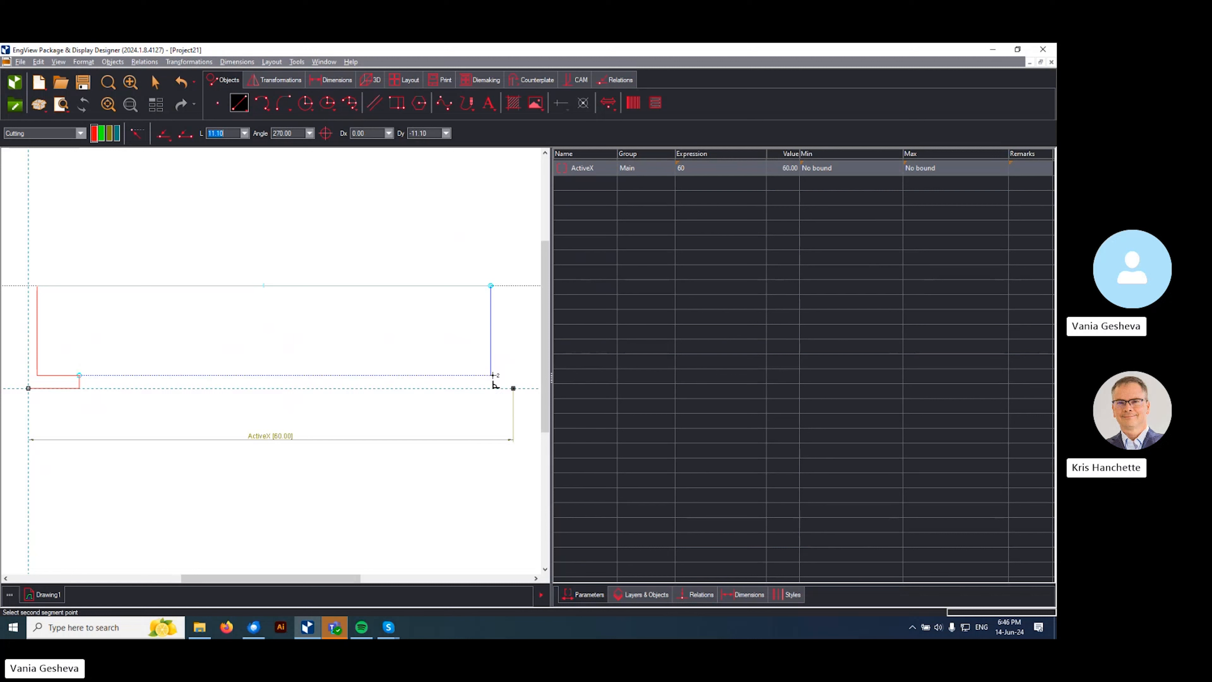
click(492, 375)
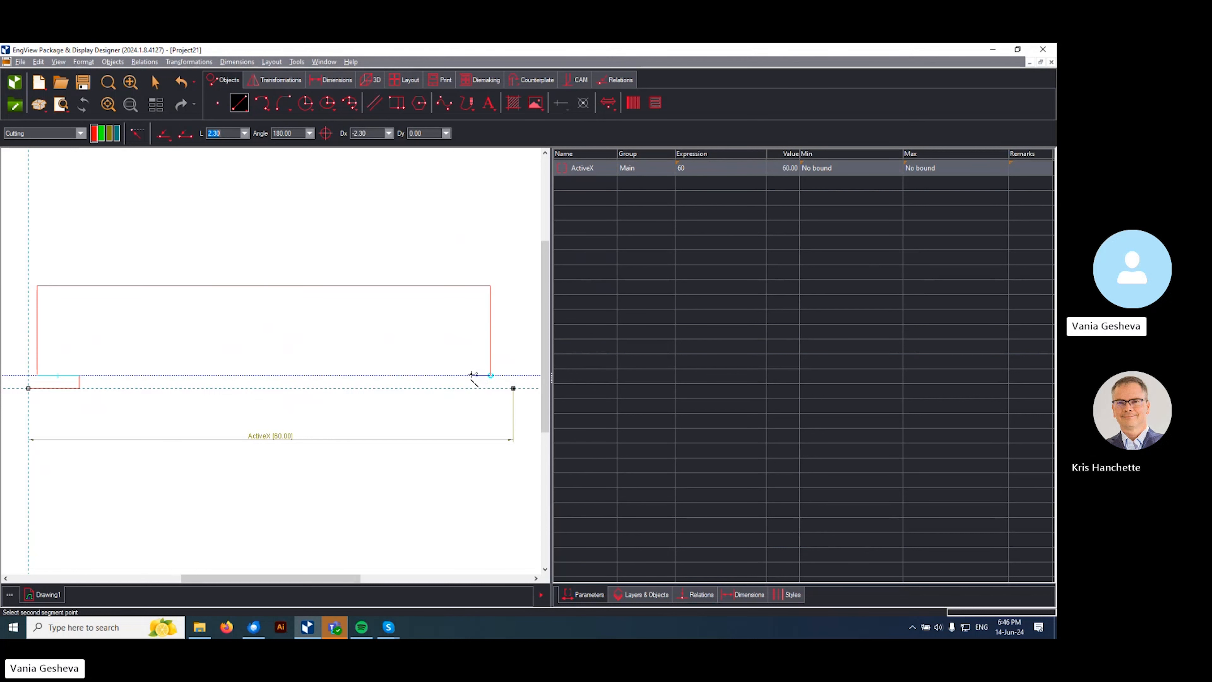
click(439, 374)
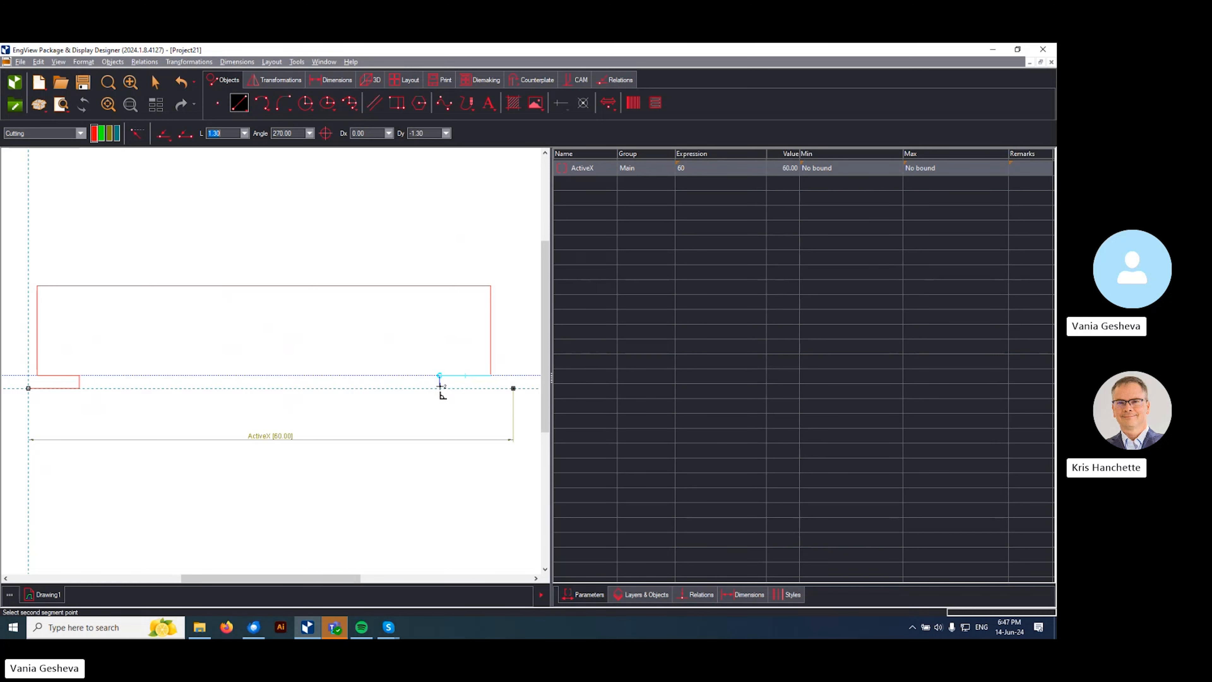
click(439, 387)
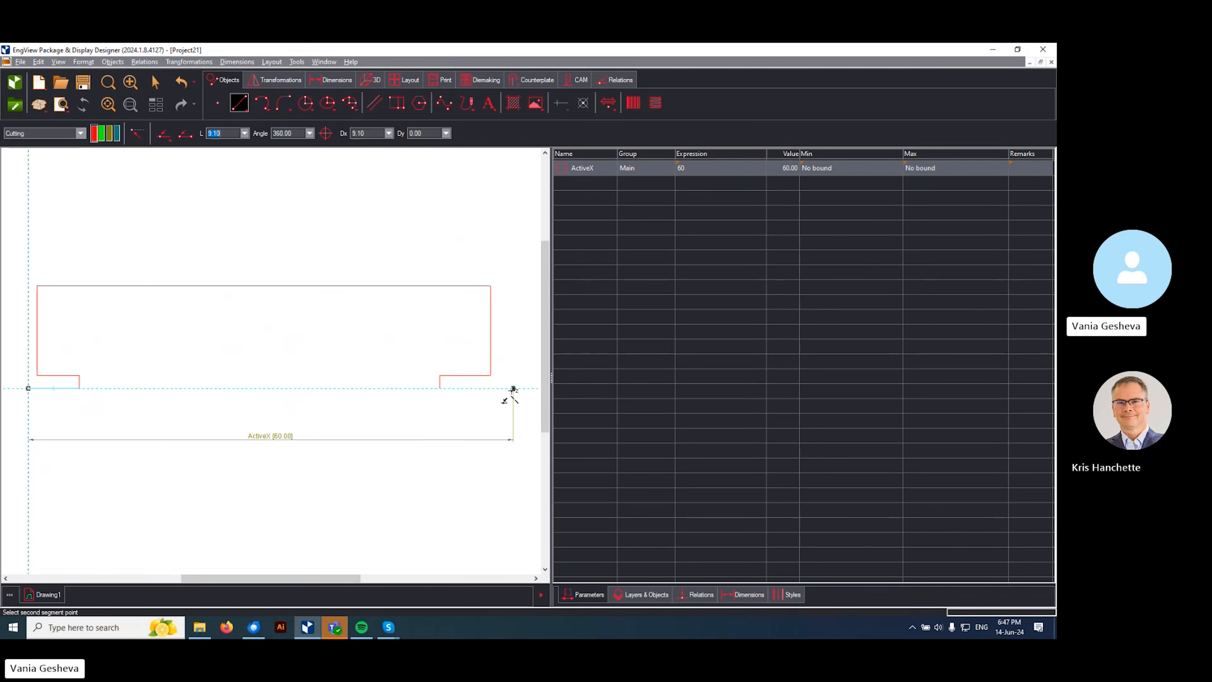
click(513, 387)
key(Escape)
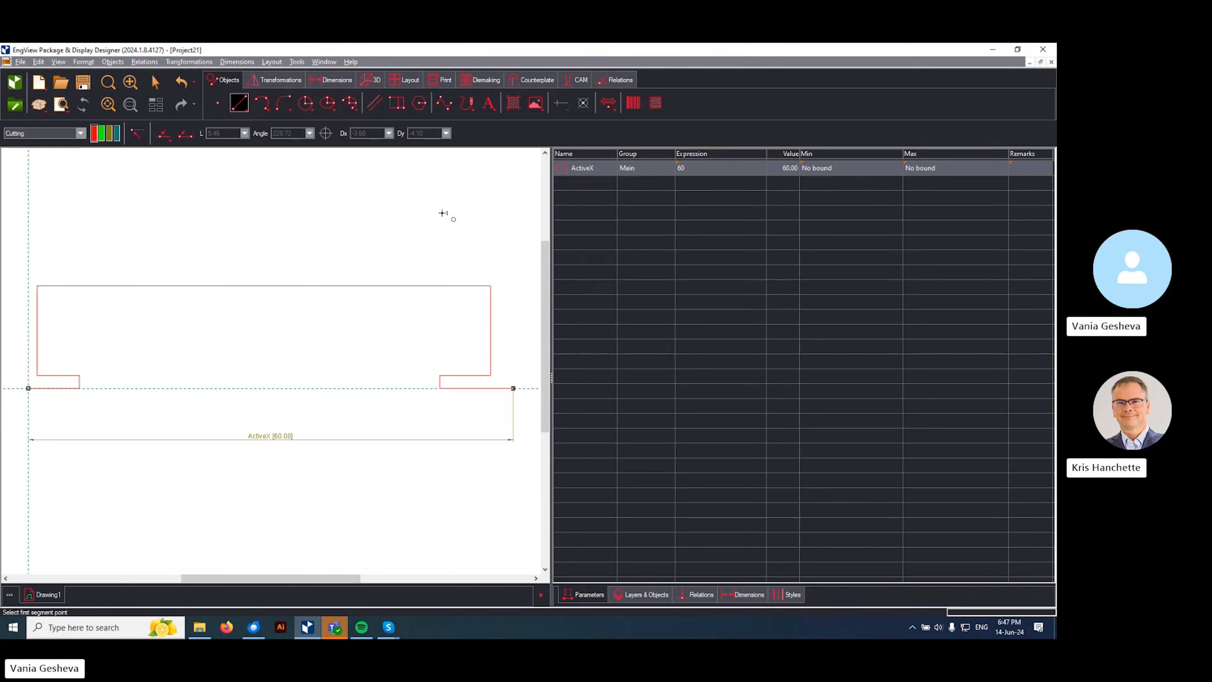
- Draw a creasing line along the baseline between the two notches
click(331, 80)
click(239, 103)
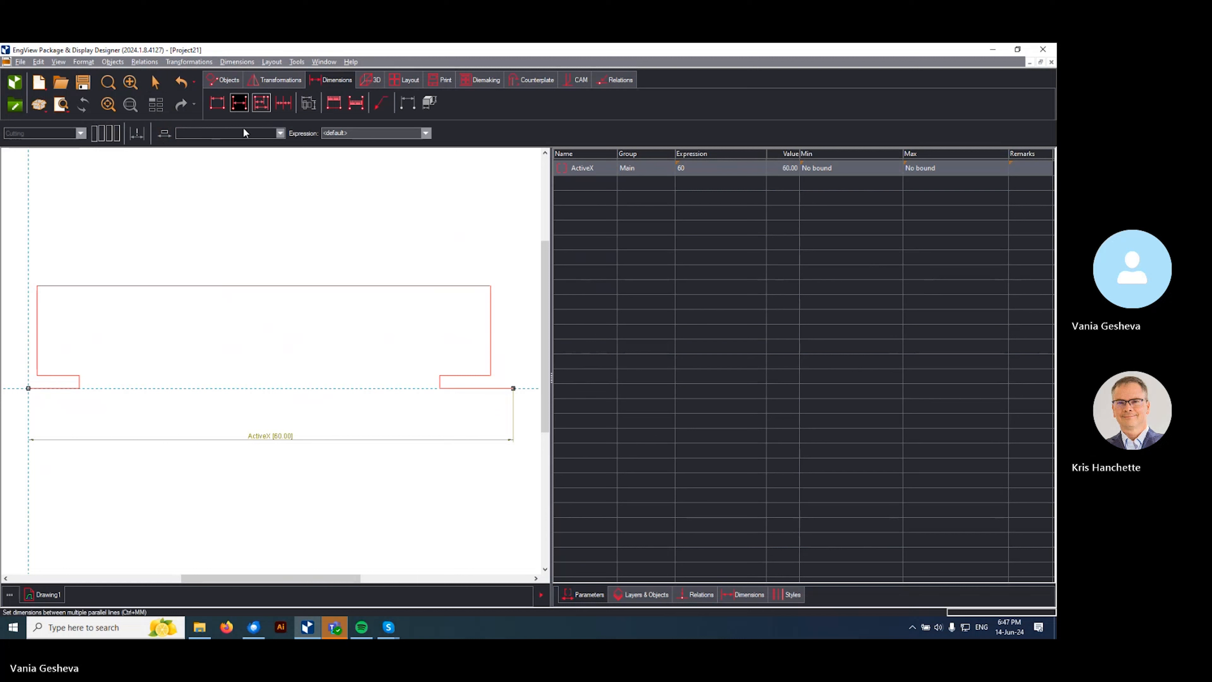
click(221, 80)
click(102, 134)
click(80, 388)
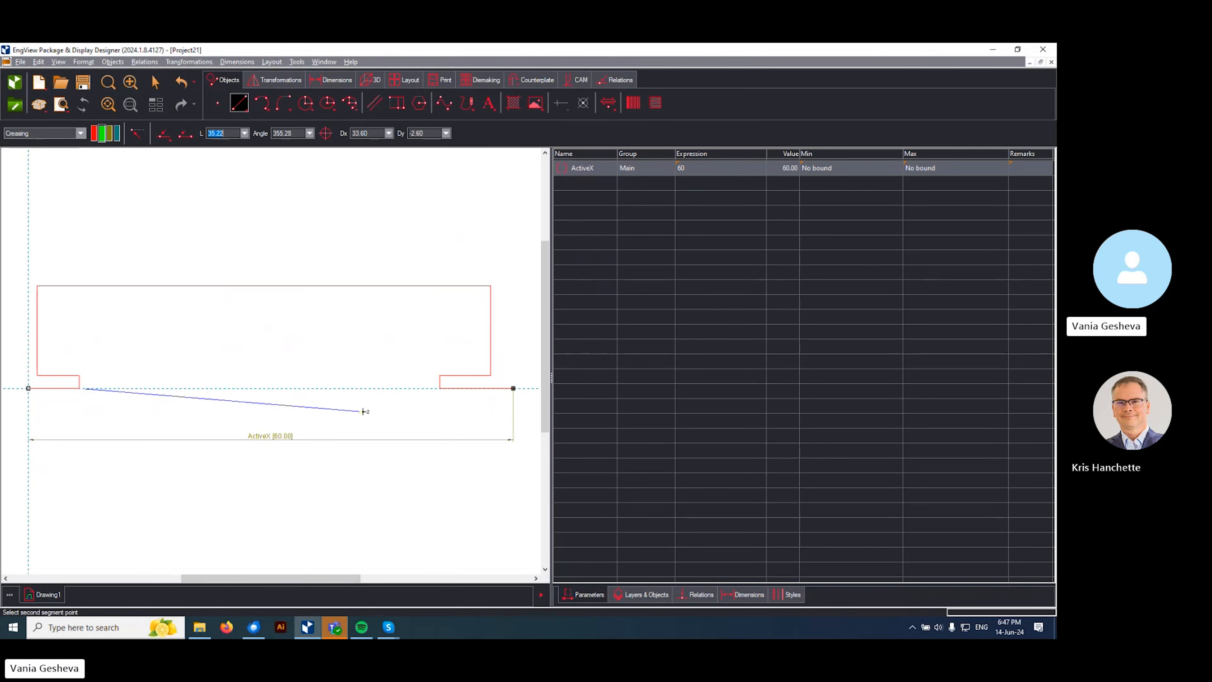
click(433, 398)
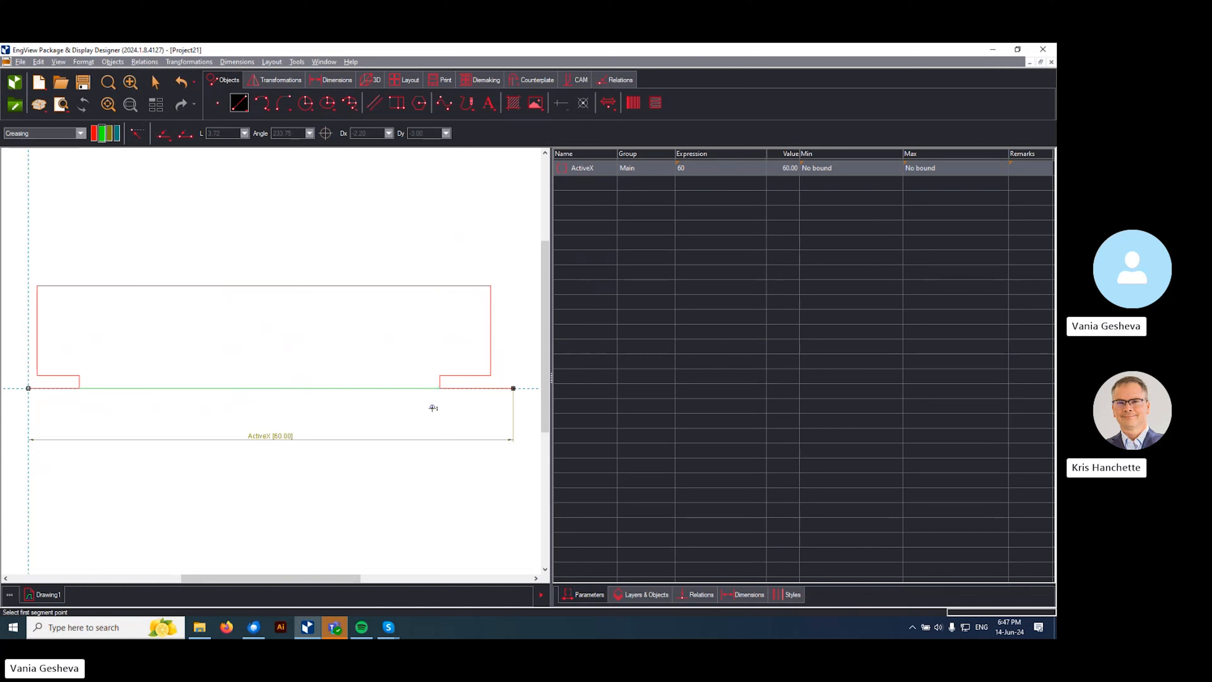
- Dimension the height from the crease line to the top edge and assign it to a new local parameter TH
click(334, 80)
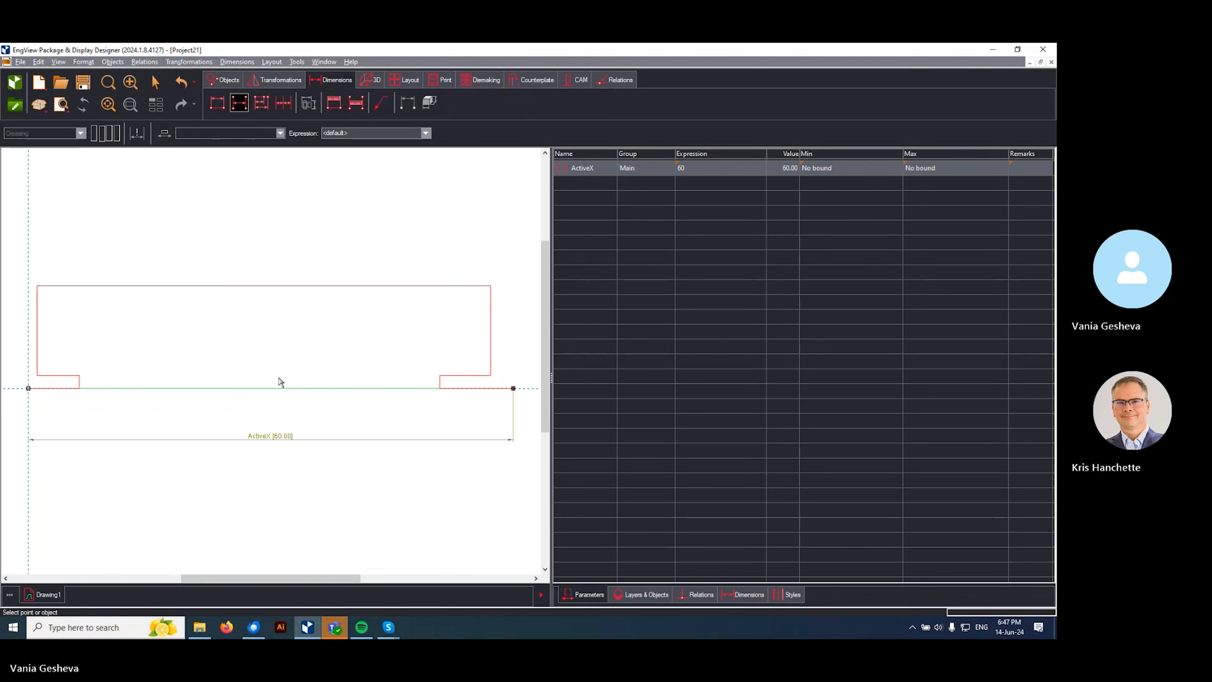
click(290, 286)
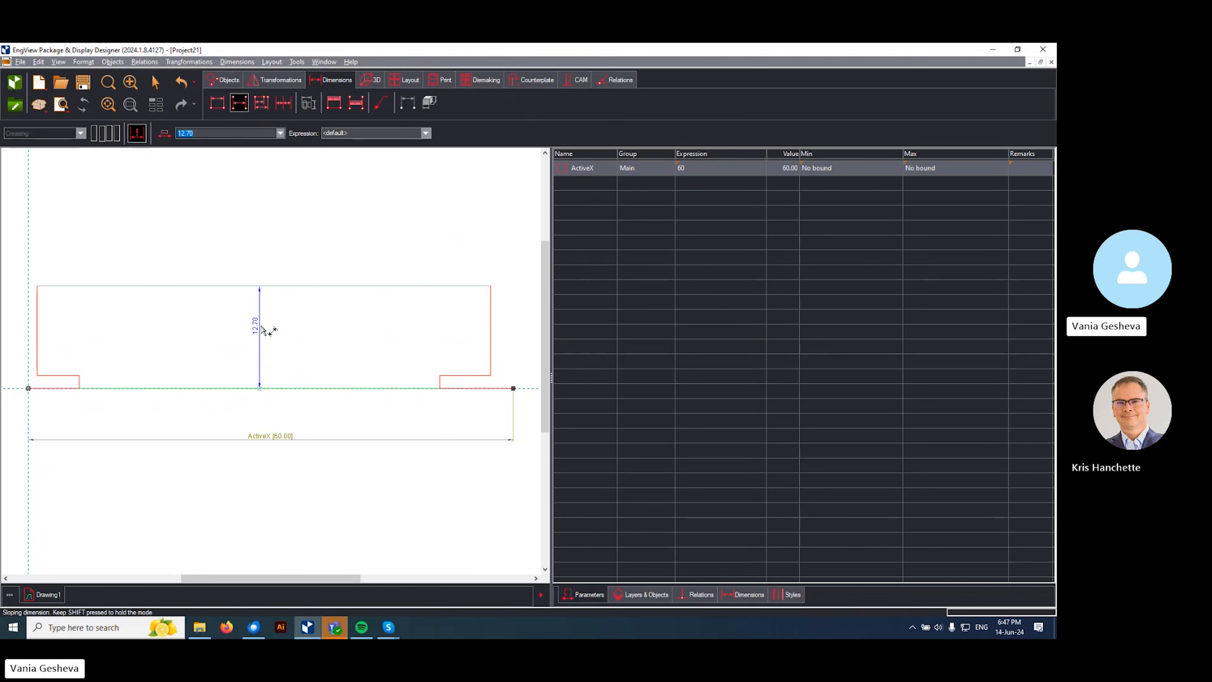
text(TH)
key(Return)
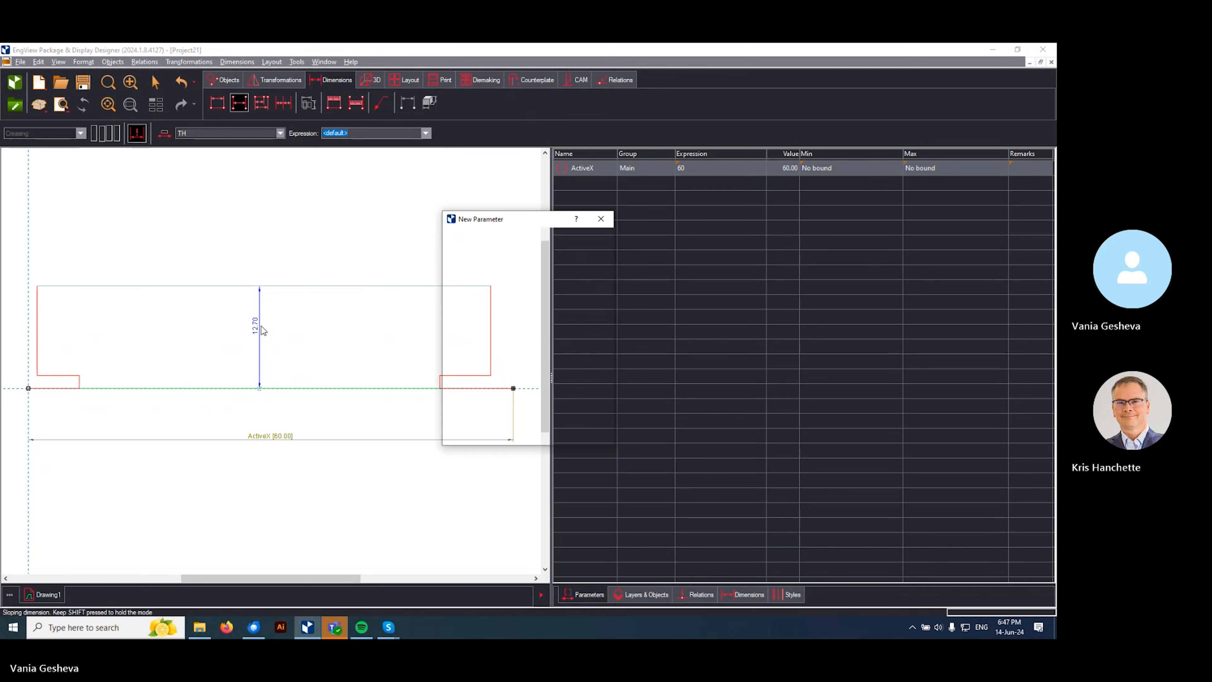
click(491, 432)
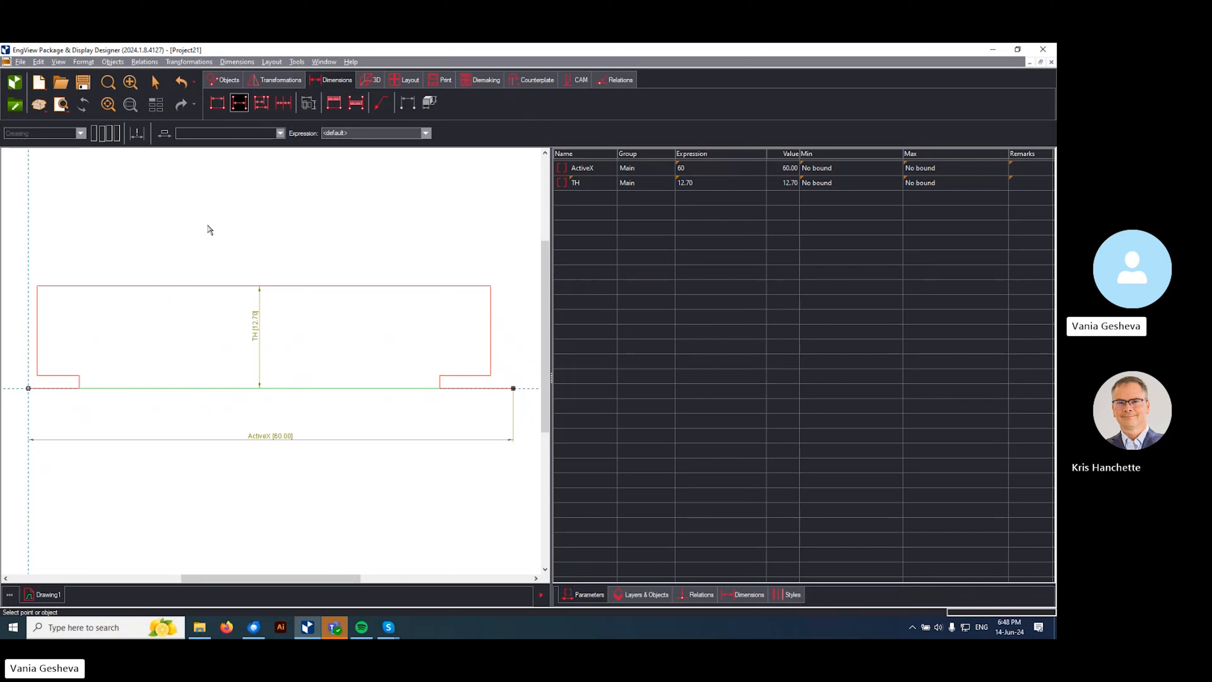
- Dimension the left notch's height and assign it to a new local parameter SW
click(61, 389)
click(65, 376)
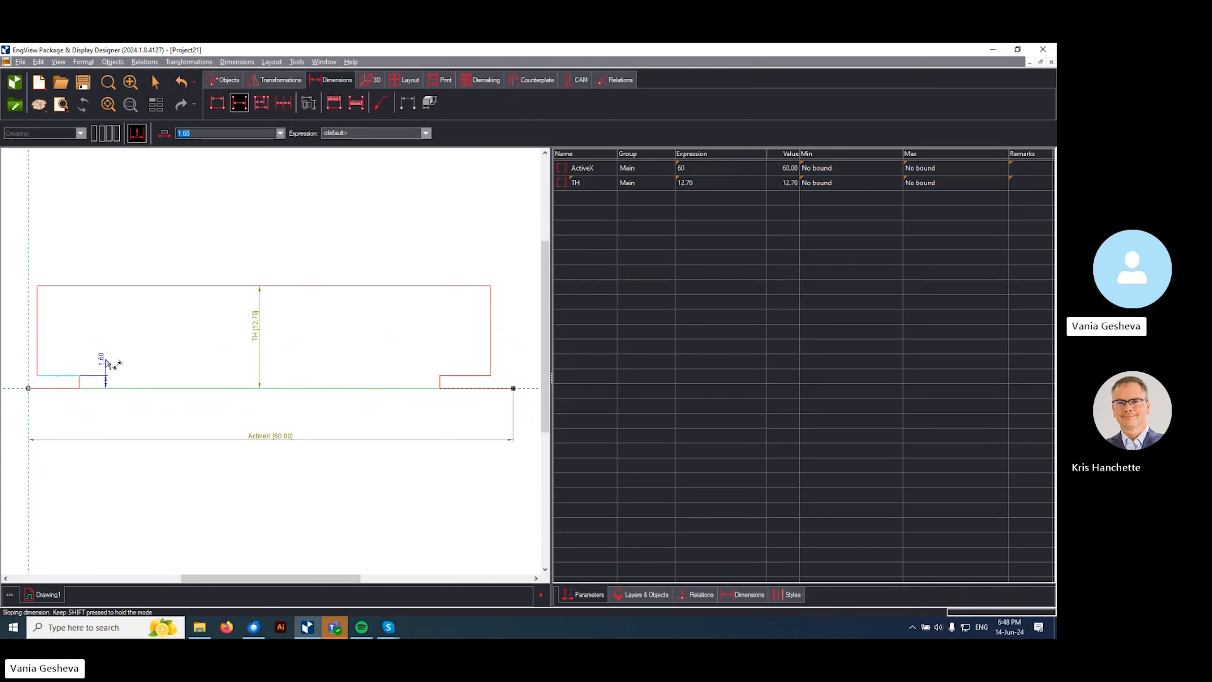
text(SW)
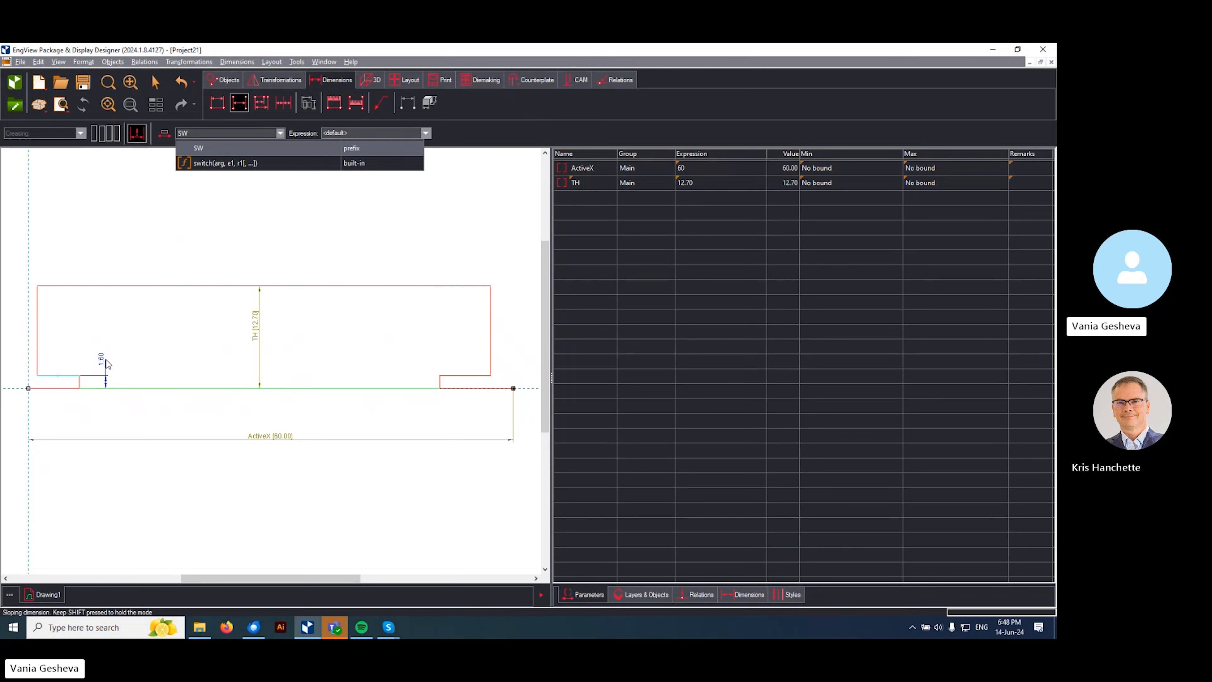
key(Return)
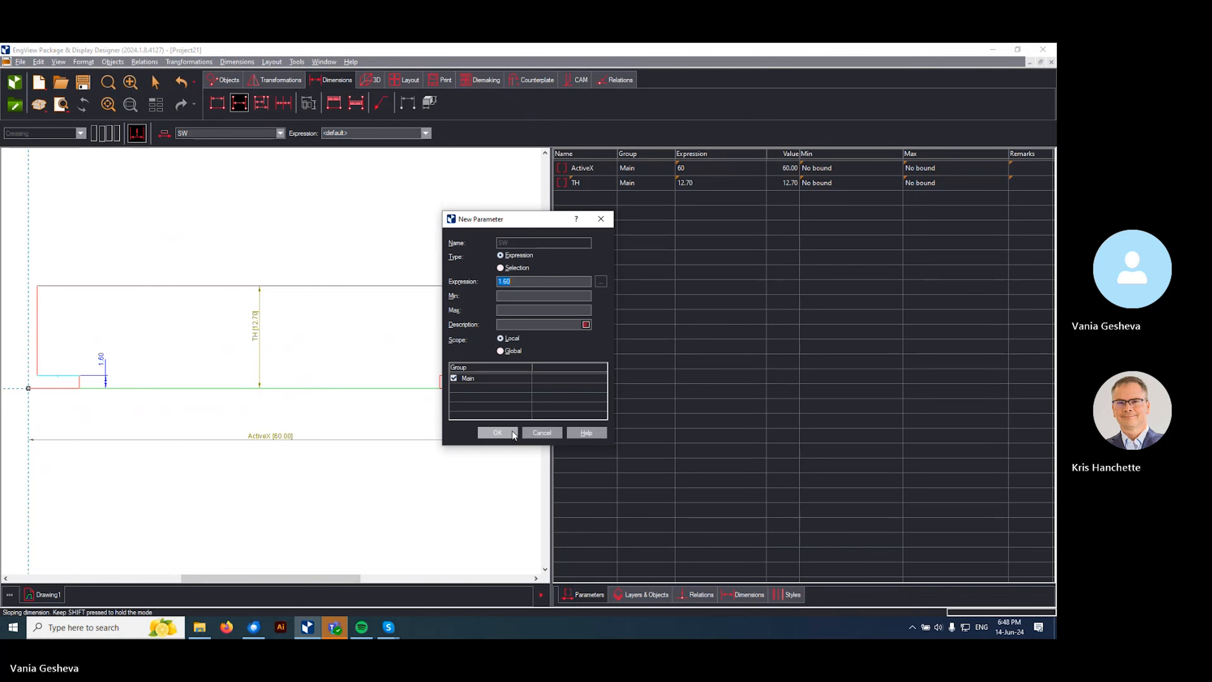
click(497, 432)
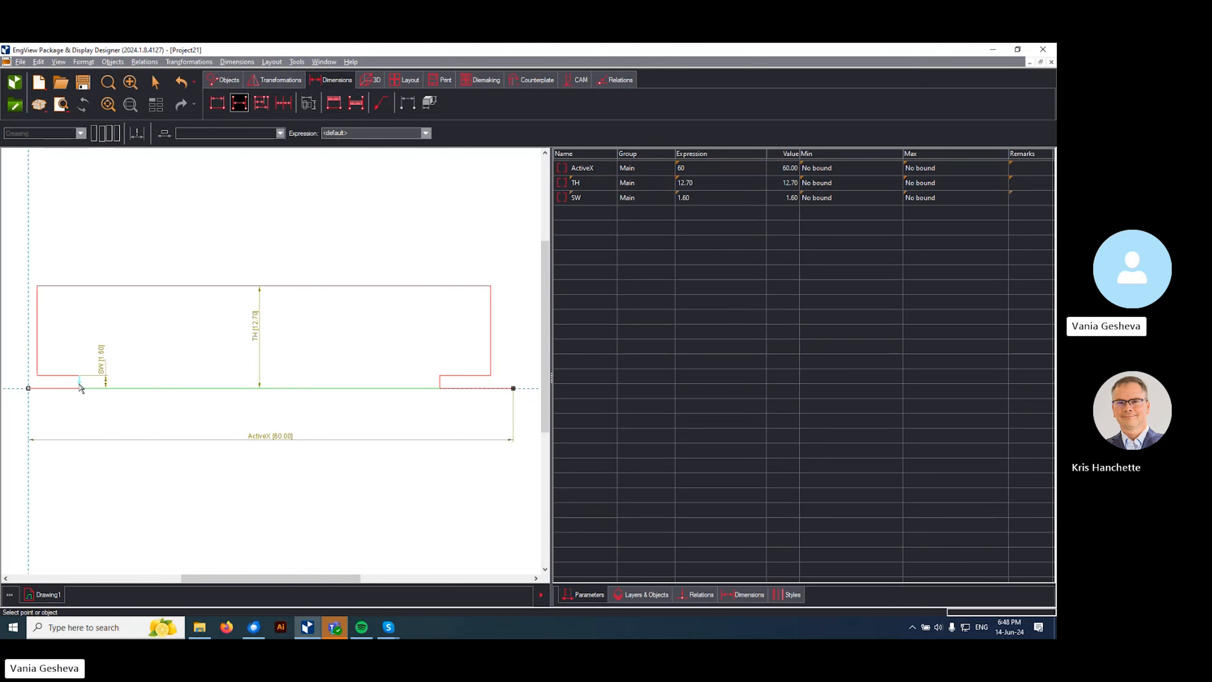
- Shift the left notch's vertical edge outward to about 5.3 from the outline's start point
click(155, 82)
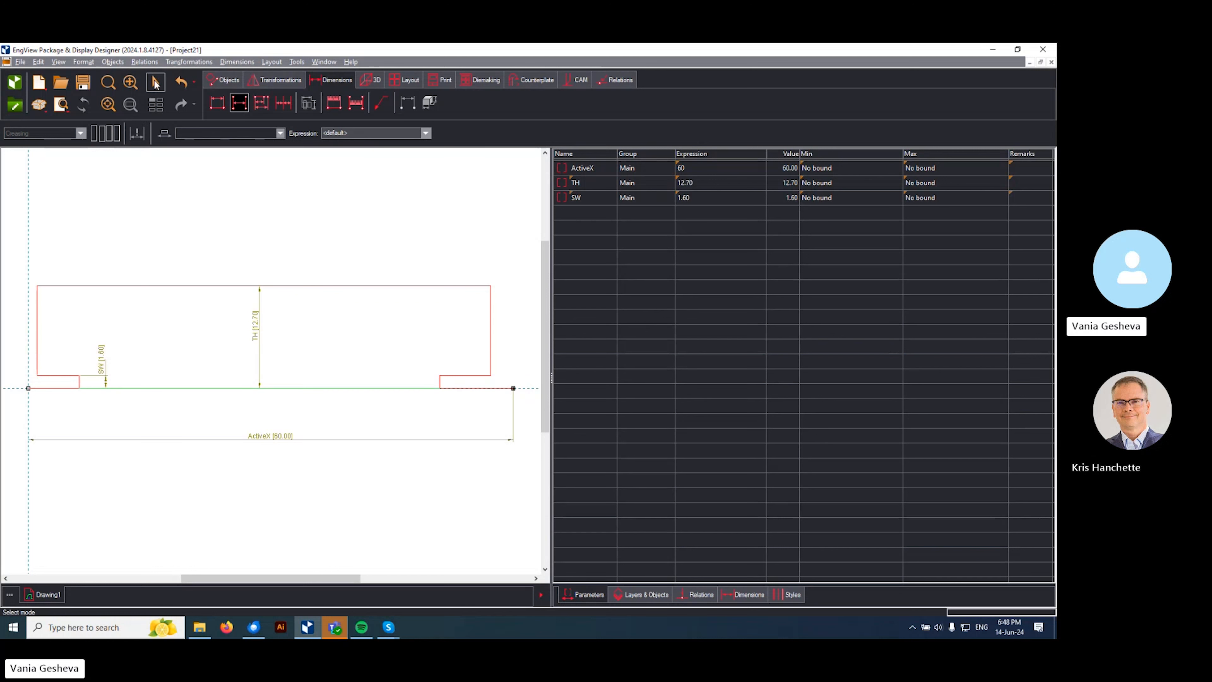
click(82, 382)
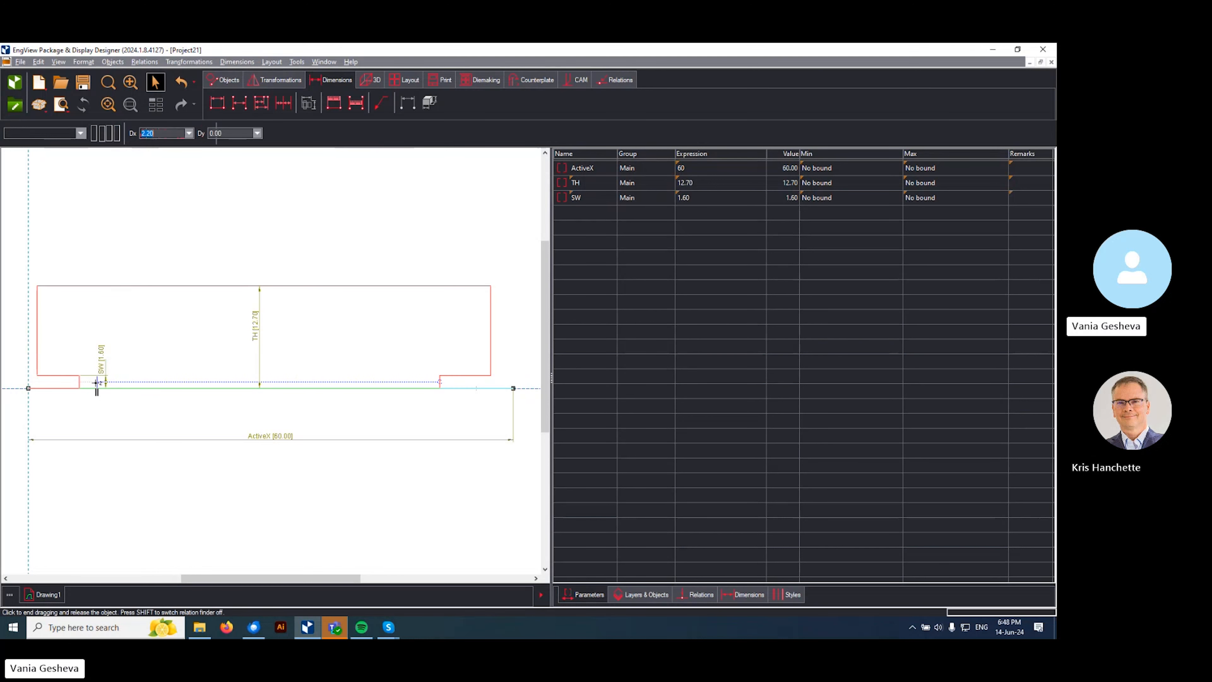
click(69, 384)
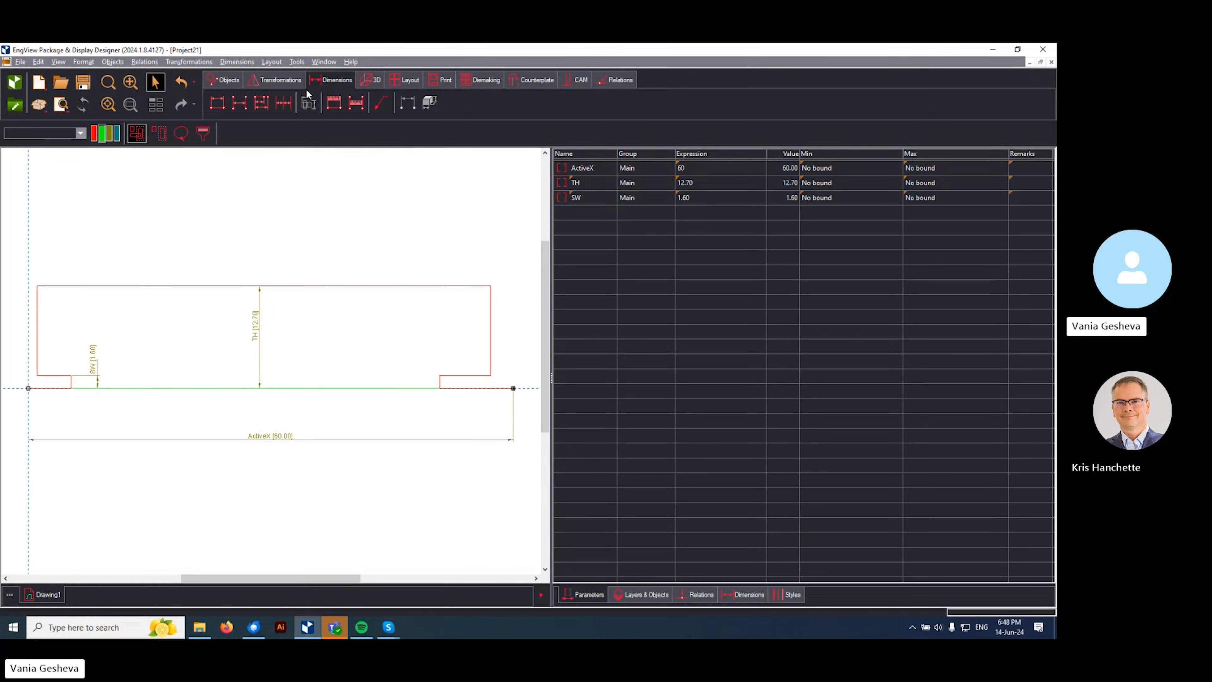
- Dimension the horizontal distance from the outline's start point to the left notch's vertical edge as a new local parameter SL
click(239, 103)
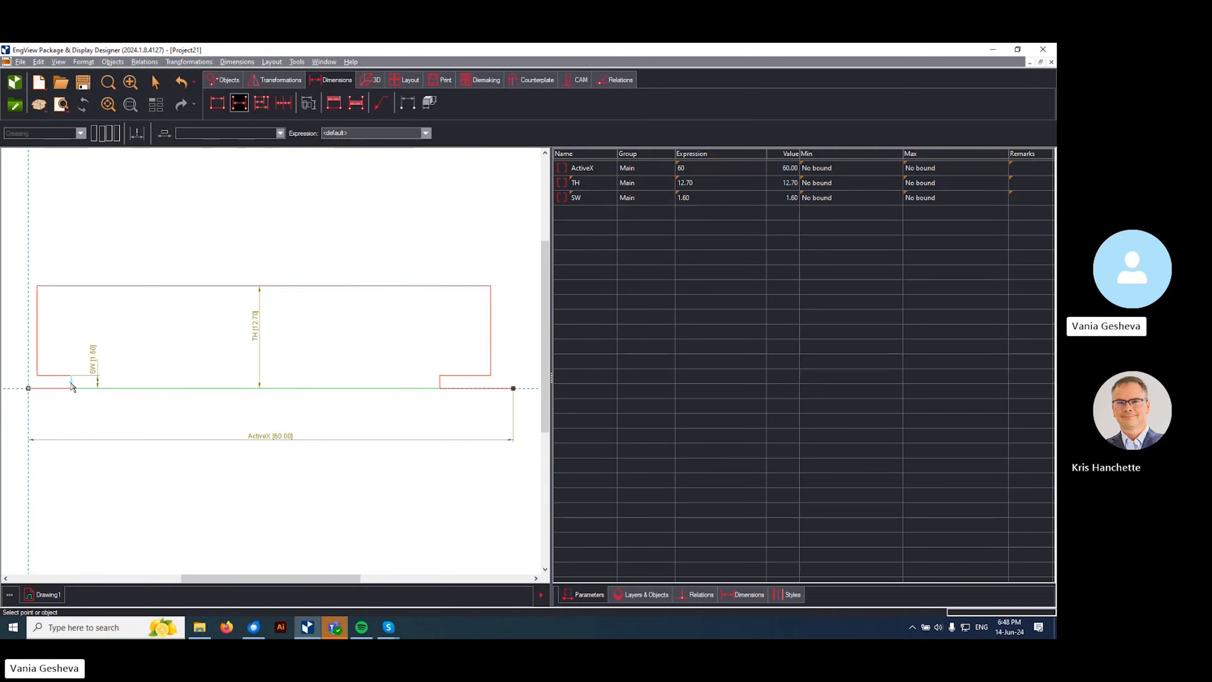
scroll(25, 397, up, 5)
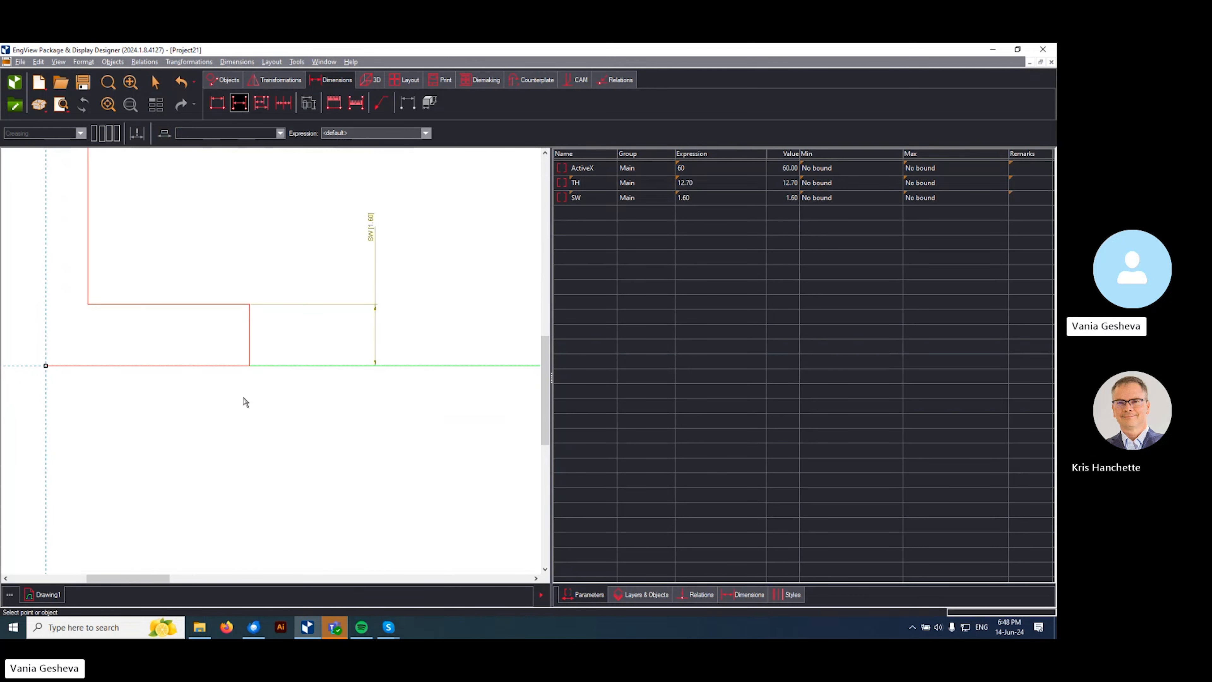
click(46, 366)
click(46, 366)
click(46, 366)
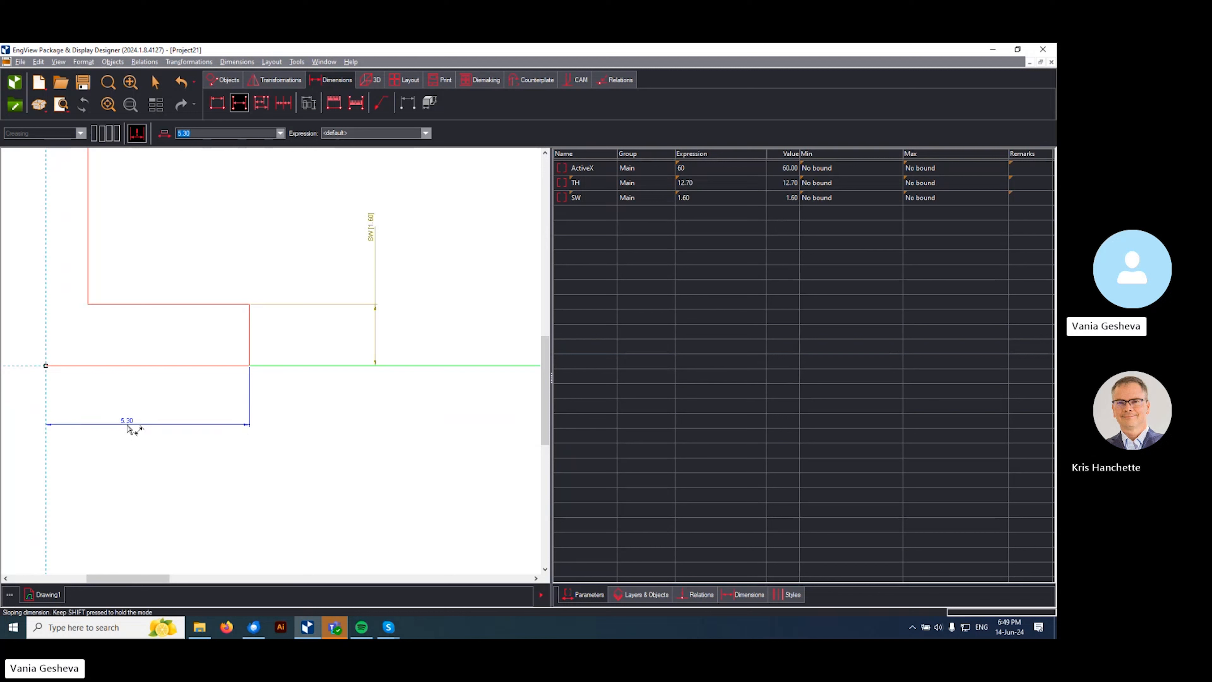
text(SL)
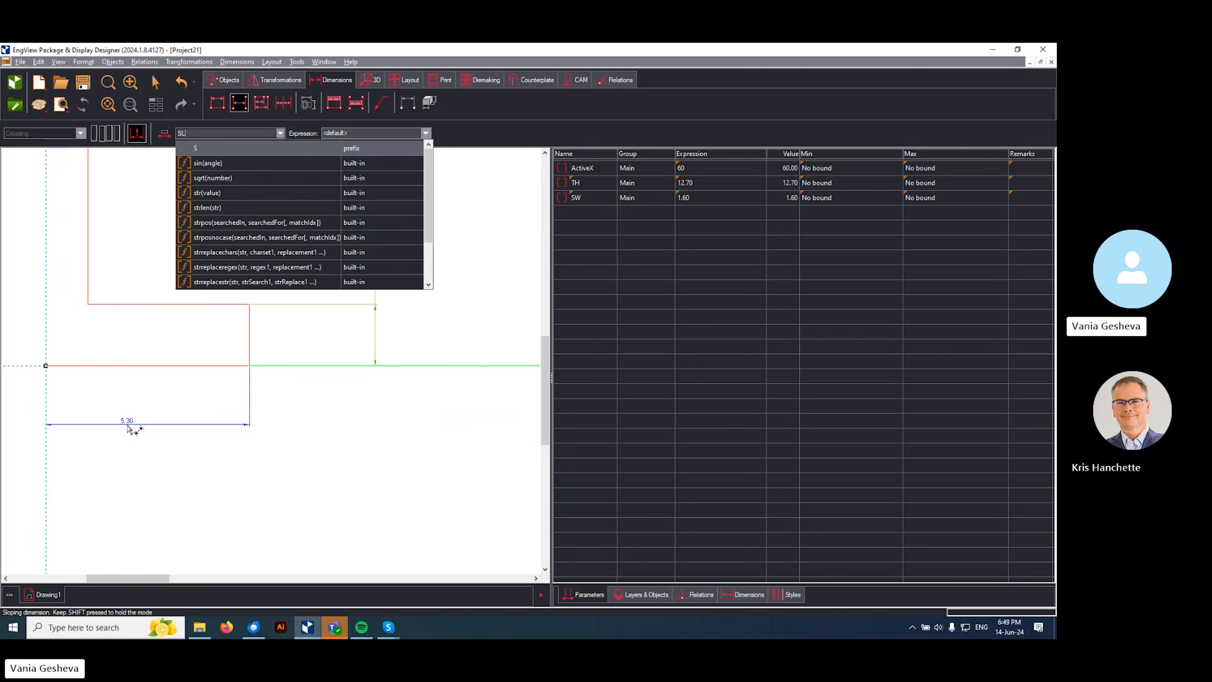
key(Tab)
key(Return)
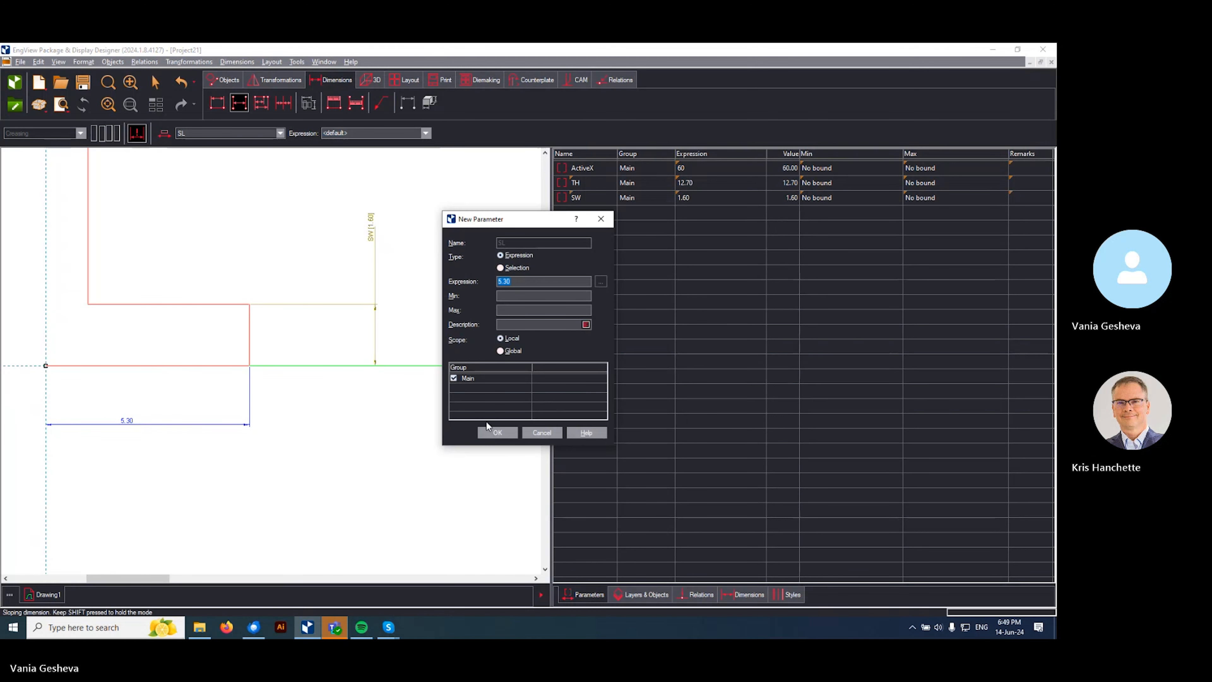
click(492, 430)
- Move the outline's left side slightly inward, to about 1.38 from the vertical guide line
scroll(223, 280, up, 1)
scroll(219, 279, down, 2)
click(155, 85)
mouse_move(108, 217)
mouse_down()
mouse_move(149, 221)
mouse_move(117, 220)
mouse_up()
scroll(222, 224, up, 1)
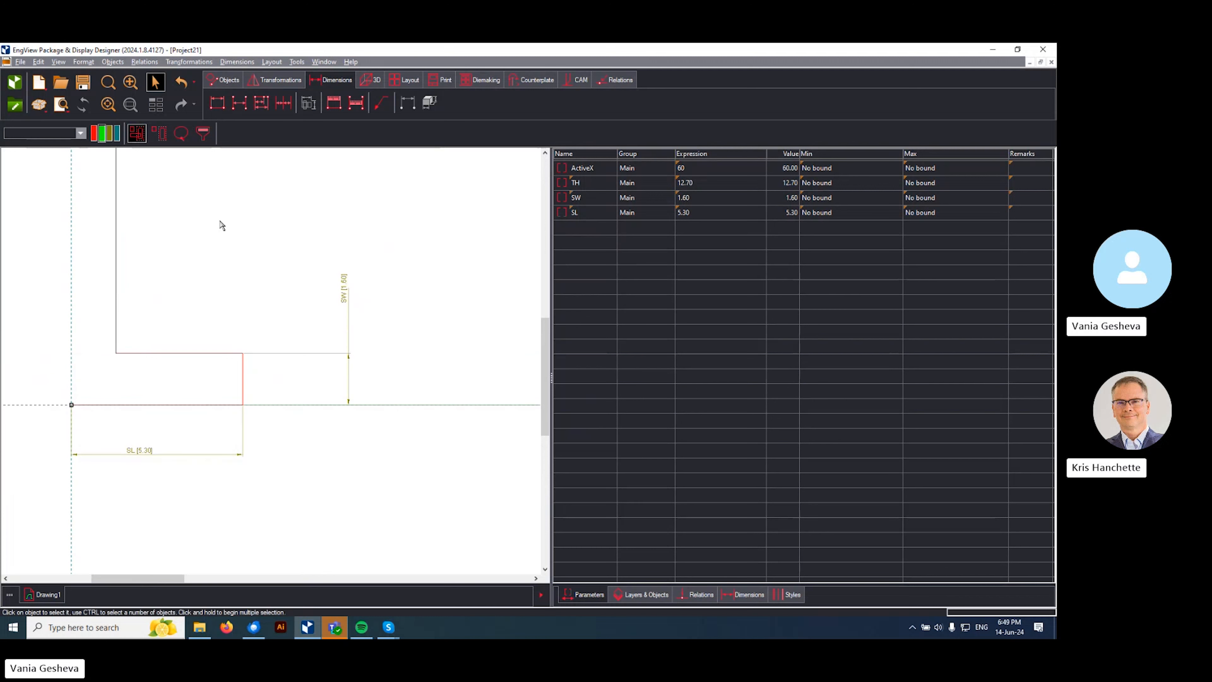
click(239, 105)
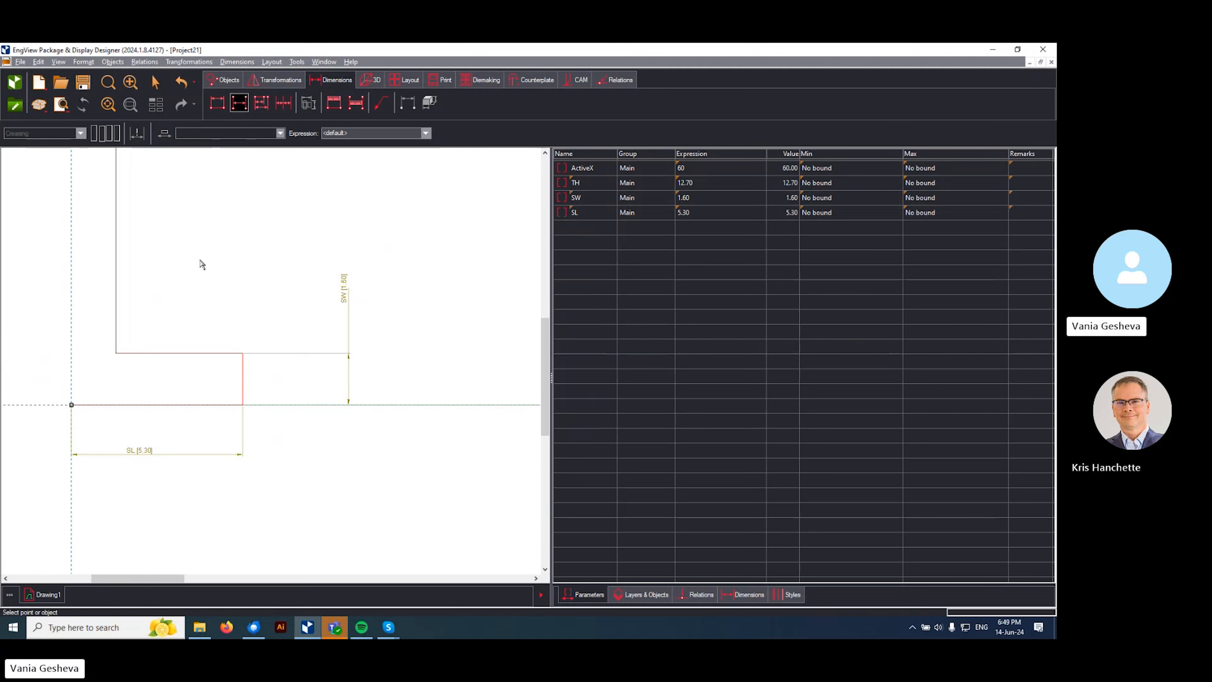
click(117, 298)
click(242, 381)
click(73, 316)
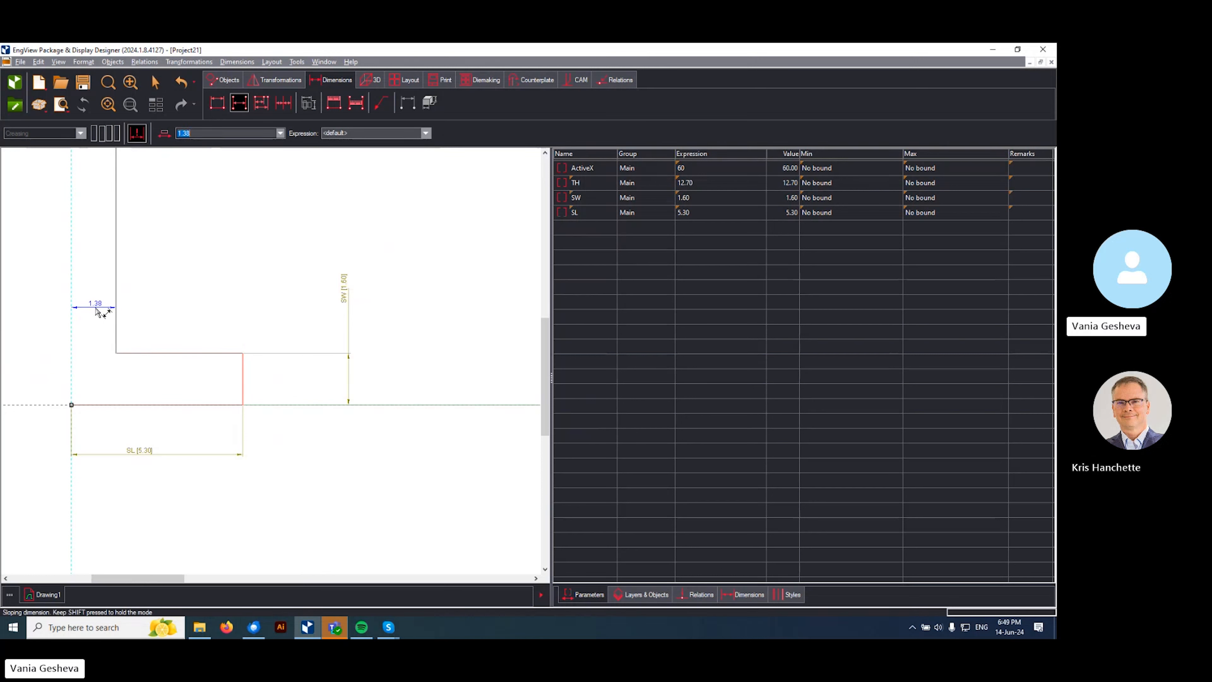
key(Escape)
- Dimension the distance between the outline's left side and the left notch's vertical edge as a new local parameter TL
click(117, 325)
click(243, 377)
text(TL)
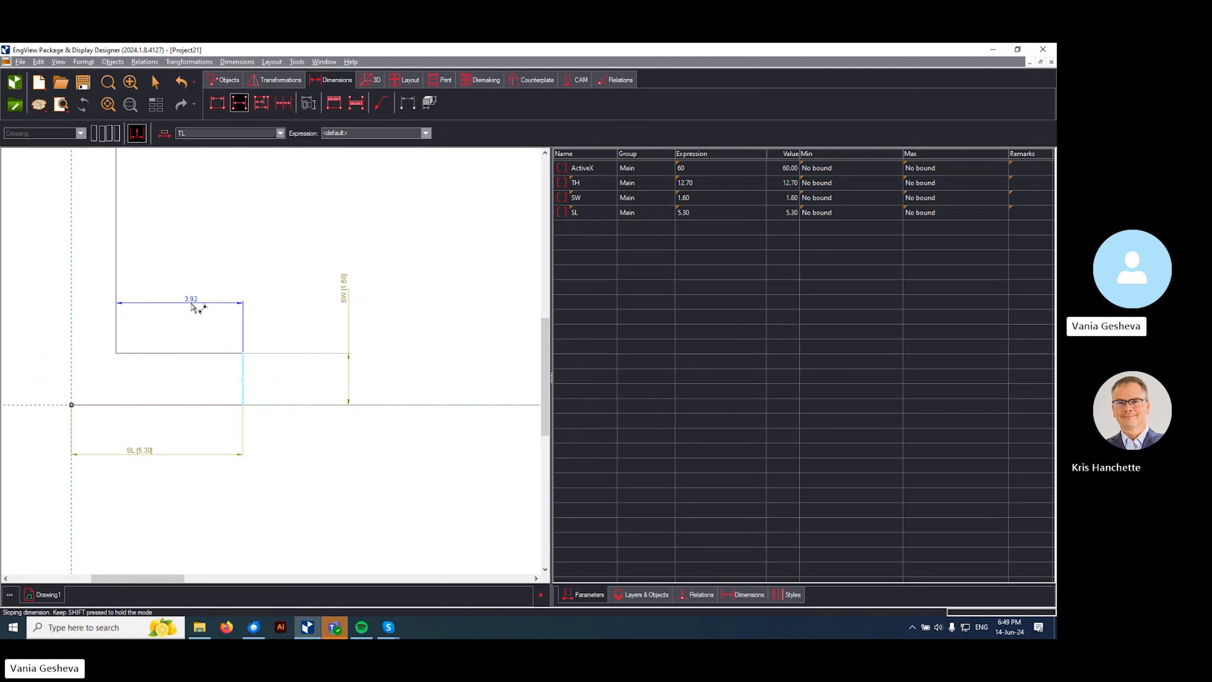
key(Tab)
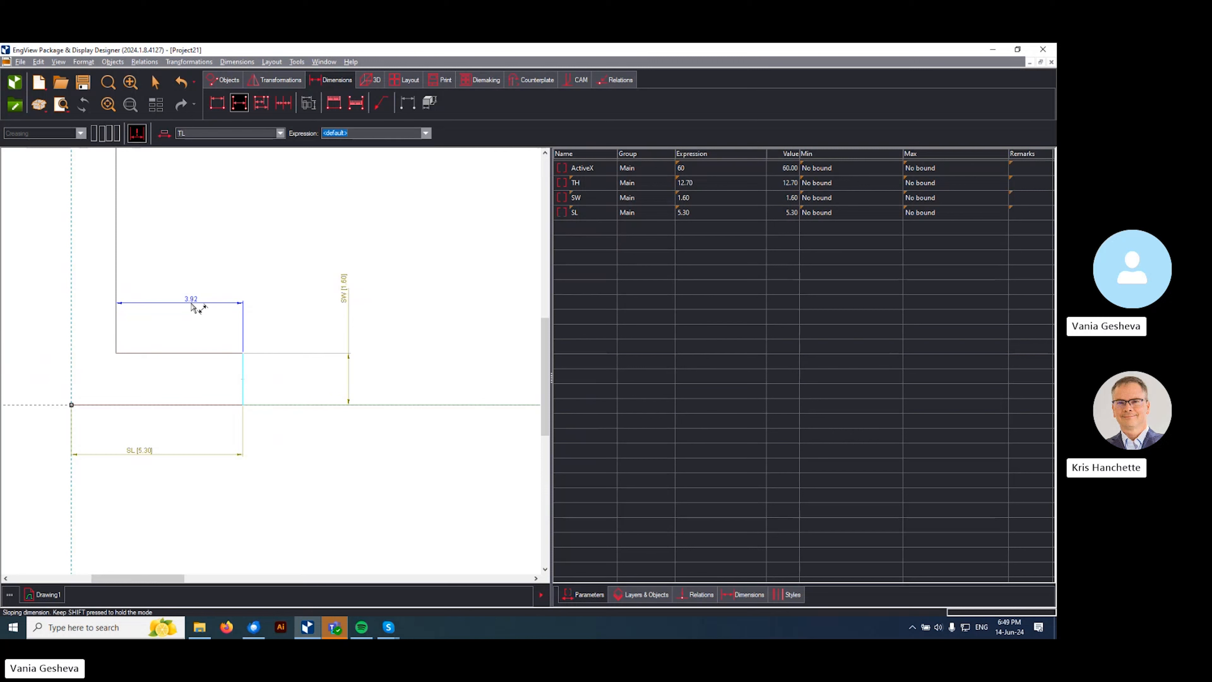
click(189, 304)
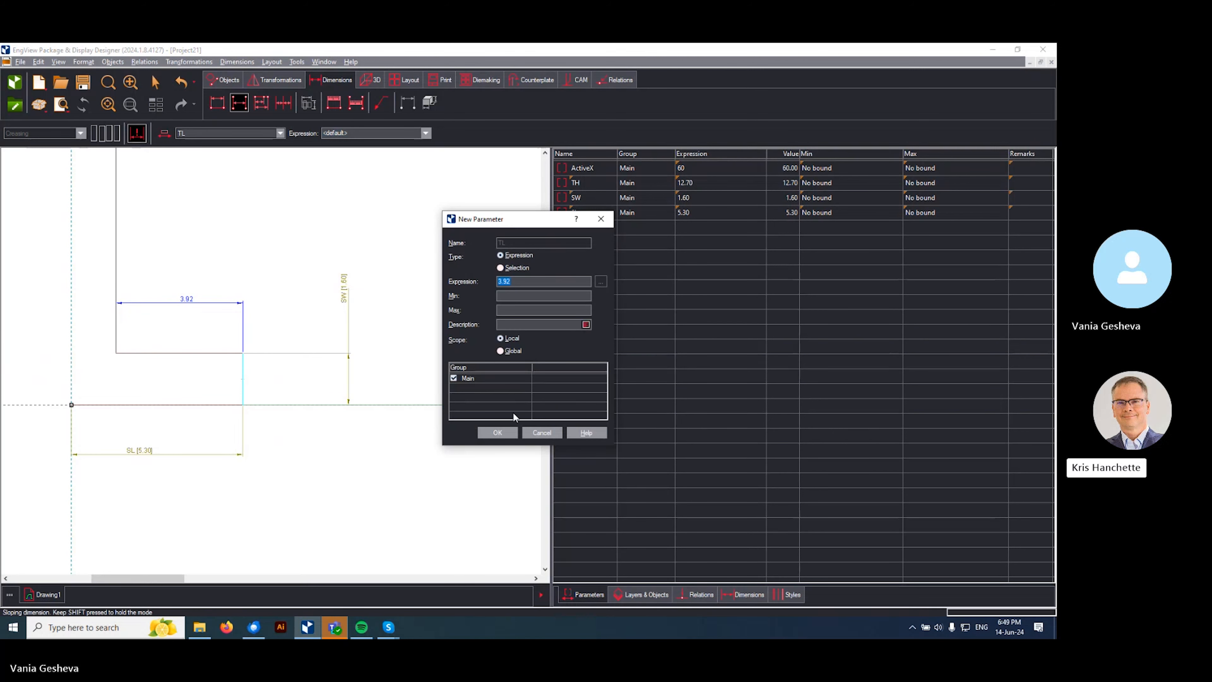
click(501, 432)
scroll(312, 301, down, 5)
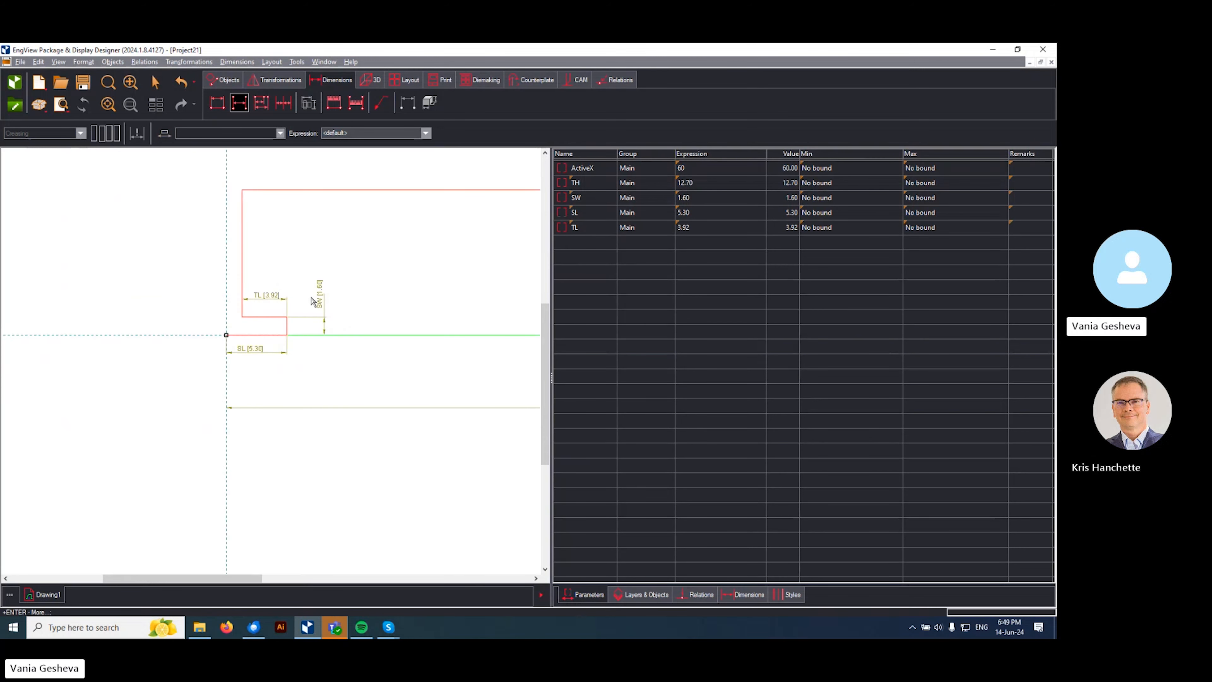
- Shift the outline's right side and the right notch's vertical edge inward, away from the baseline's right end
middle_click(354, 314)
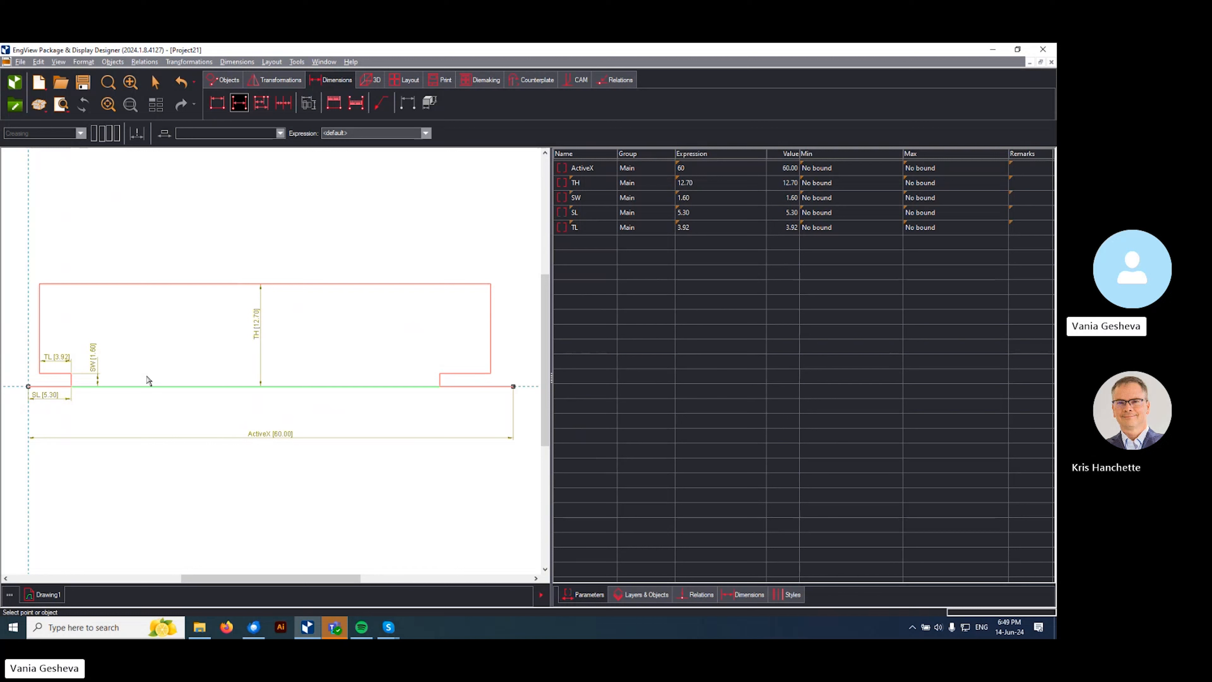
click(562, 199)
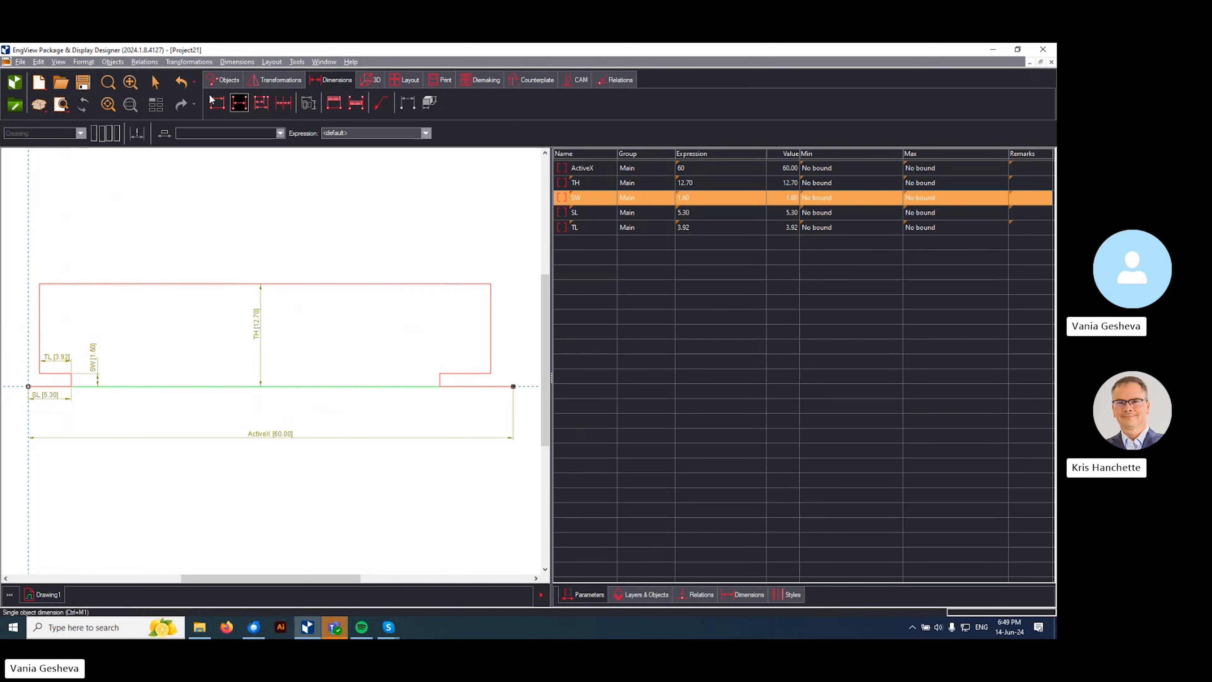
click(155, 82)
click(490, 309)
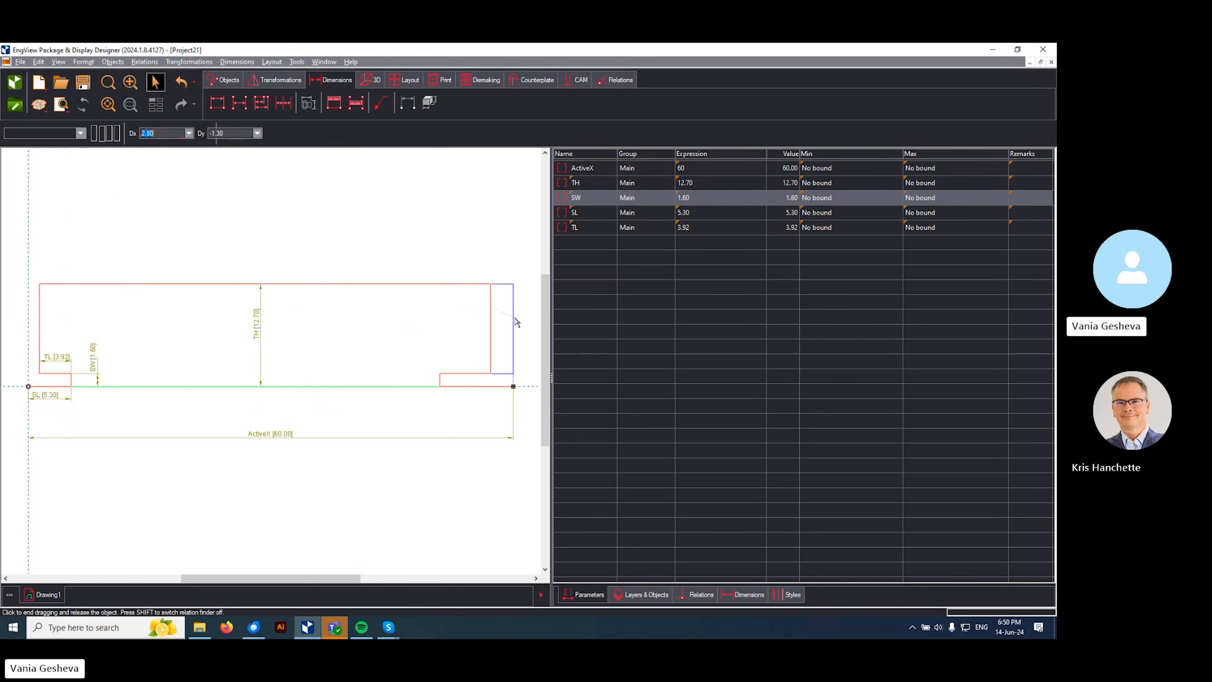
click(479, 322)
click(440, 380)
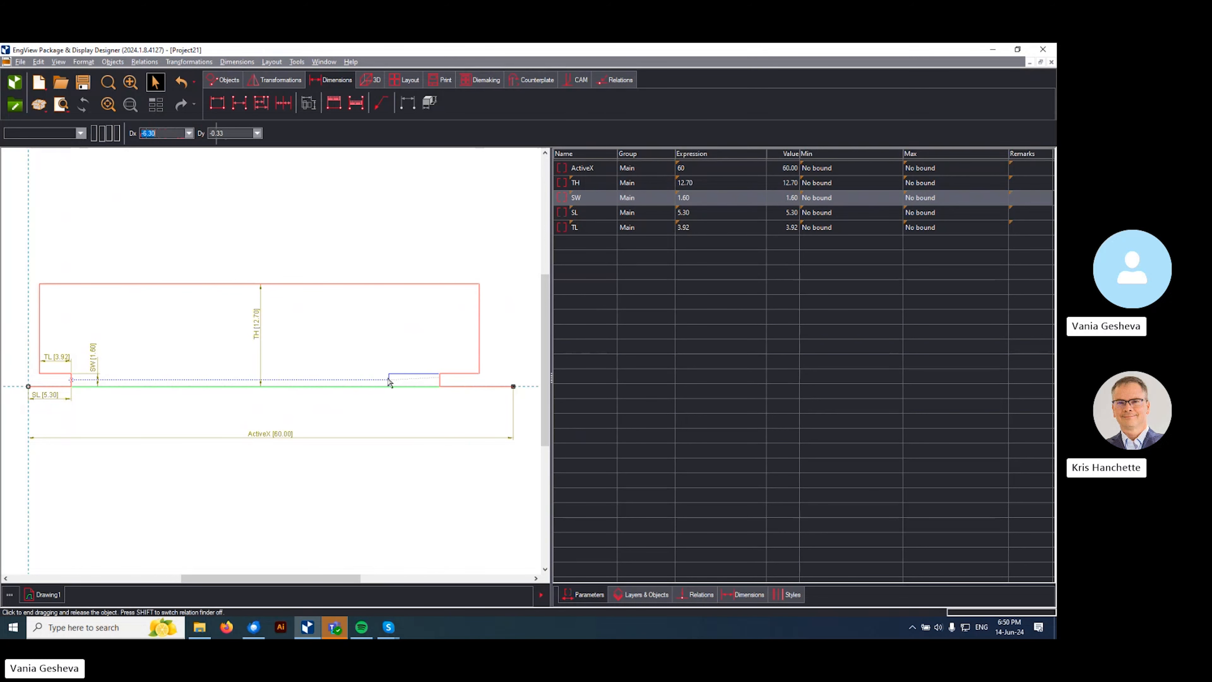
click(417, 382)
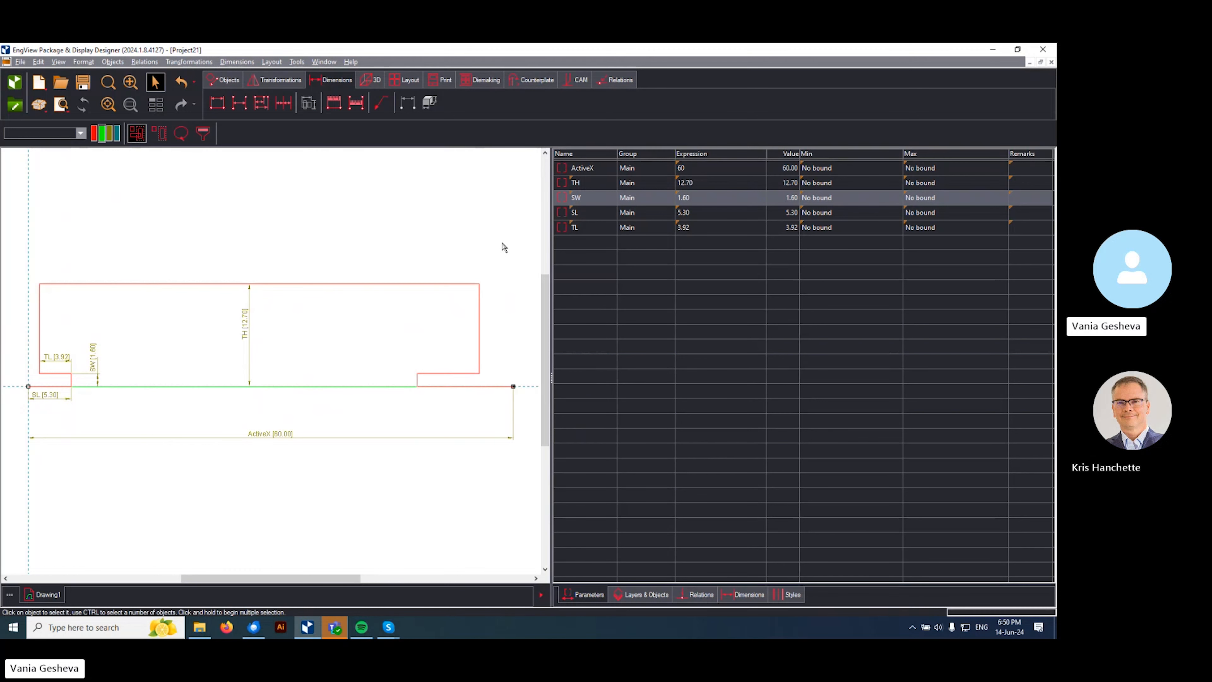
- Check the drawing for geometric assumptions made by the solver and close the assumption dialog without accepting it
click(620, 82)
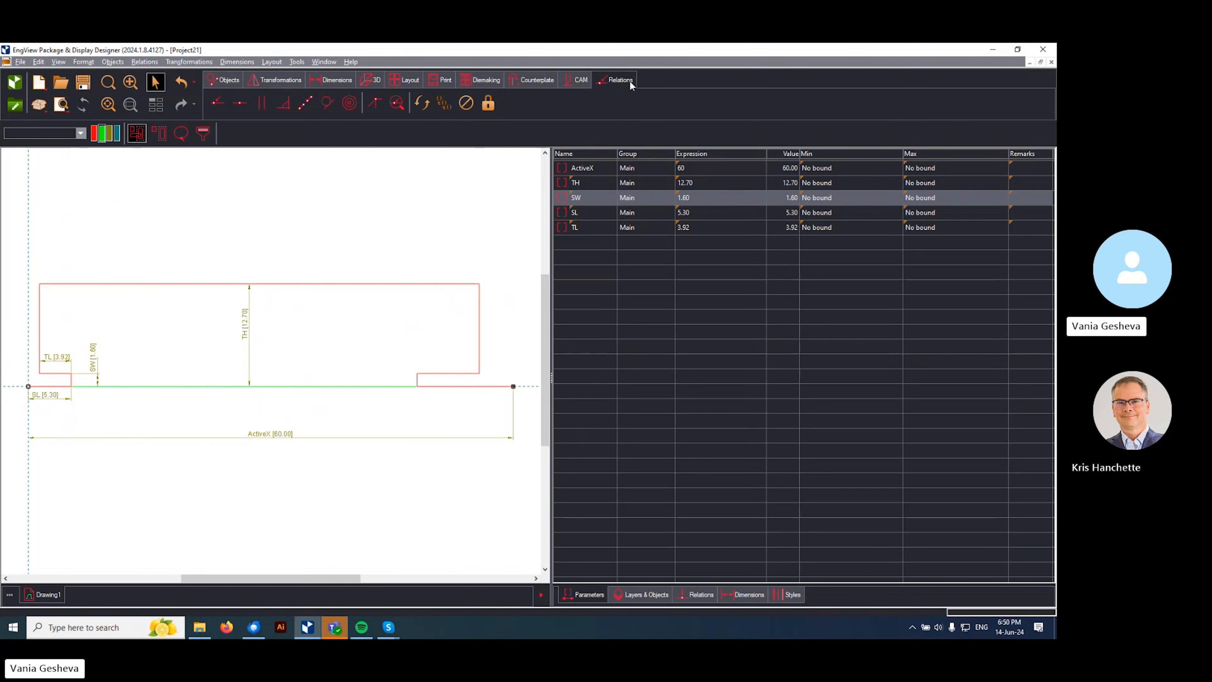
click(444, 106)
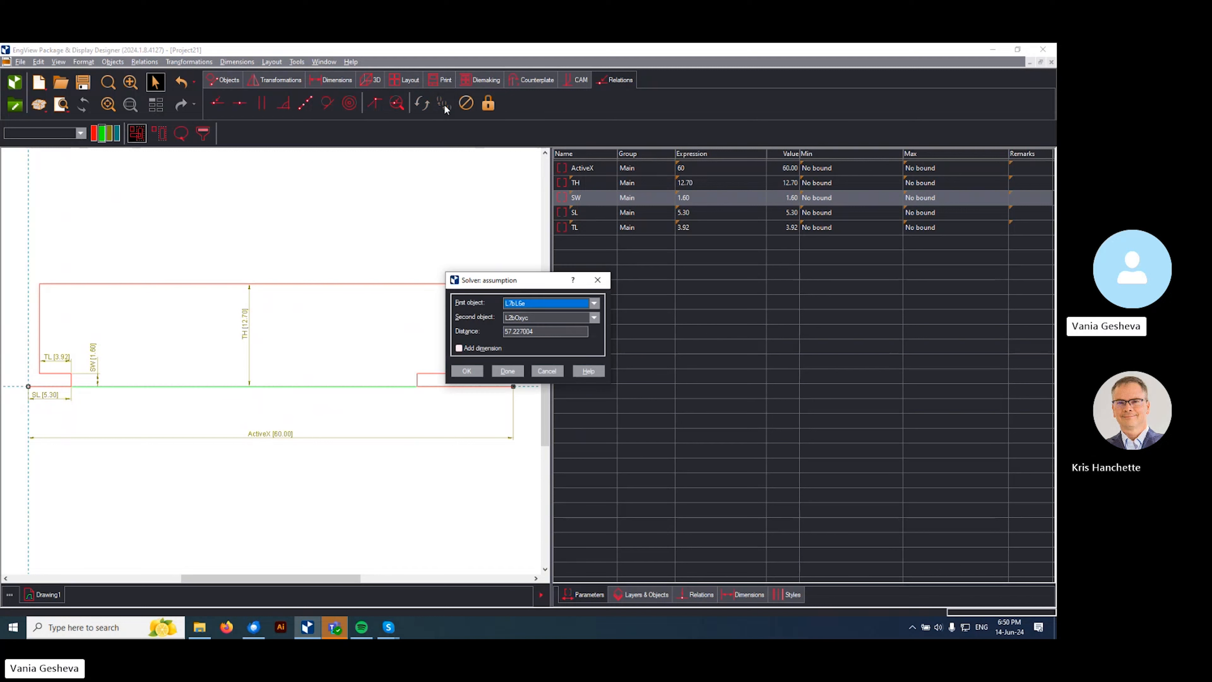
drag(553, 286, 691, 235)
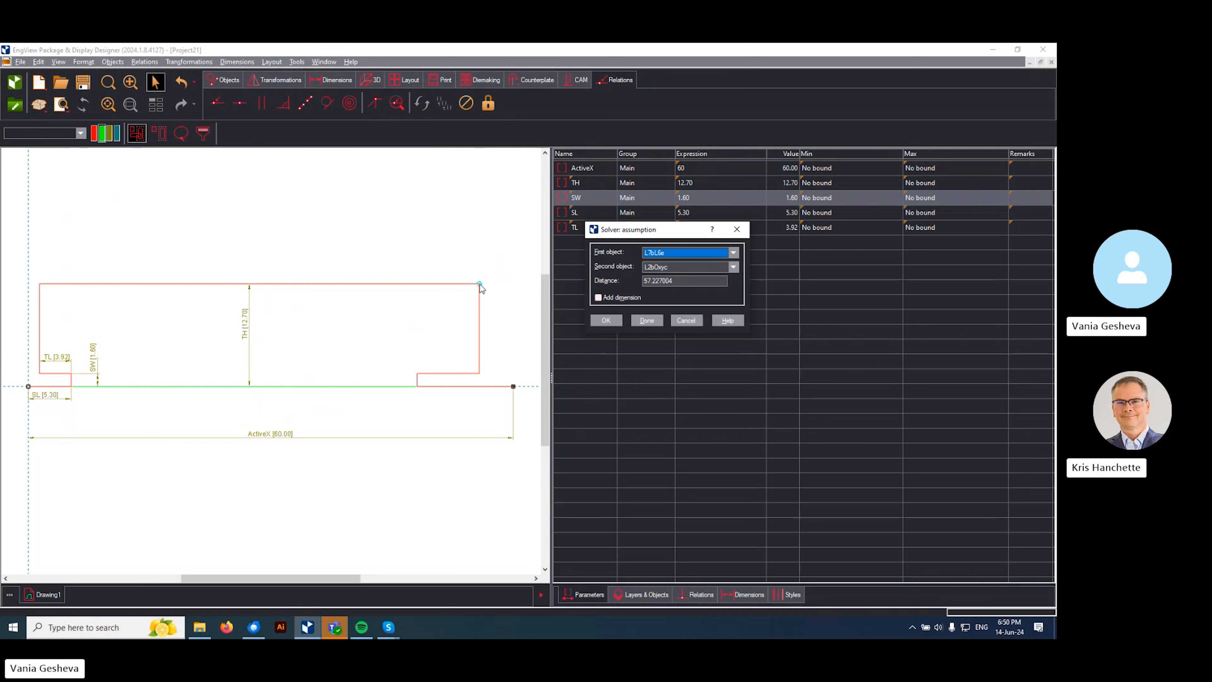
click(686, 320)
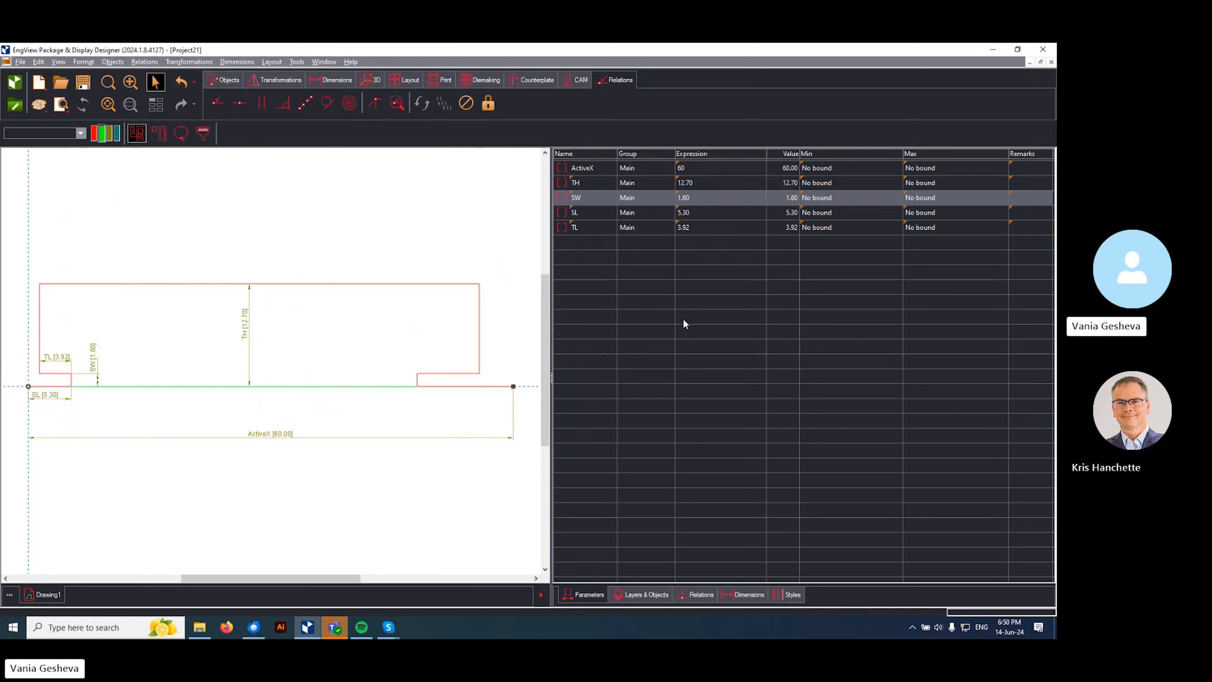
- Move the outline's right side further inward and inspect the solver's geometric assumption for it again
click(480, 326)
click(472, 325)
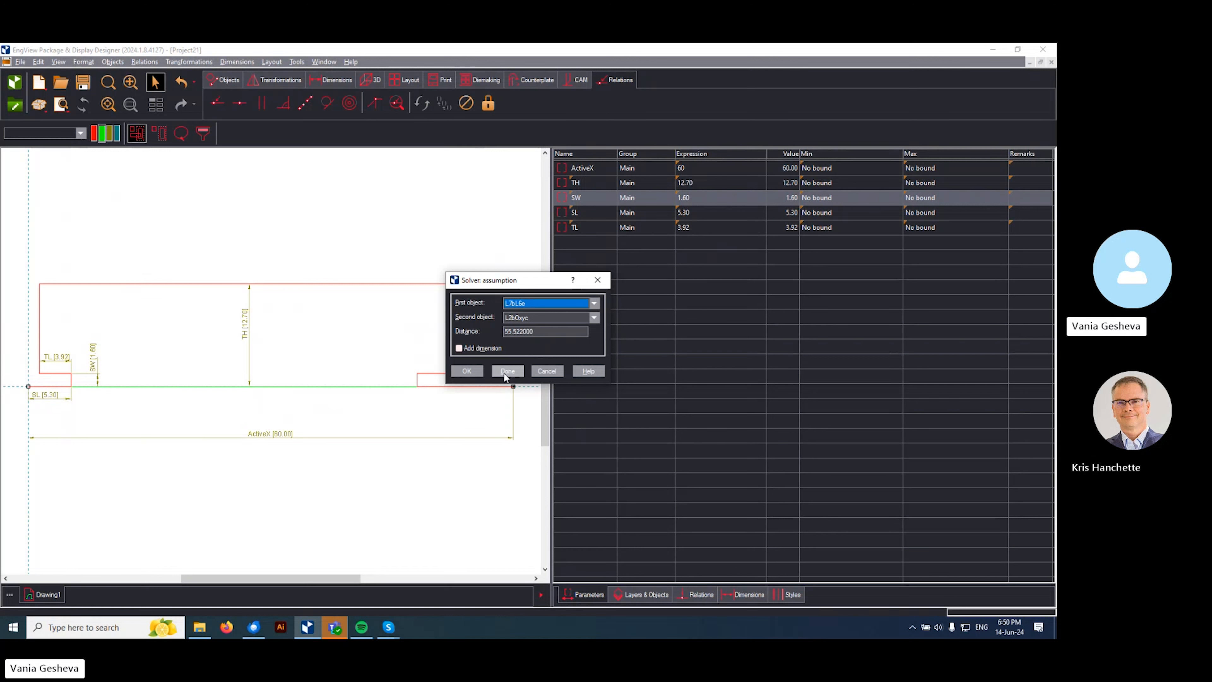
drag(552, 285, 659, 254)
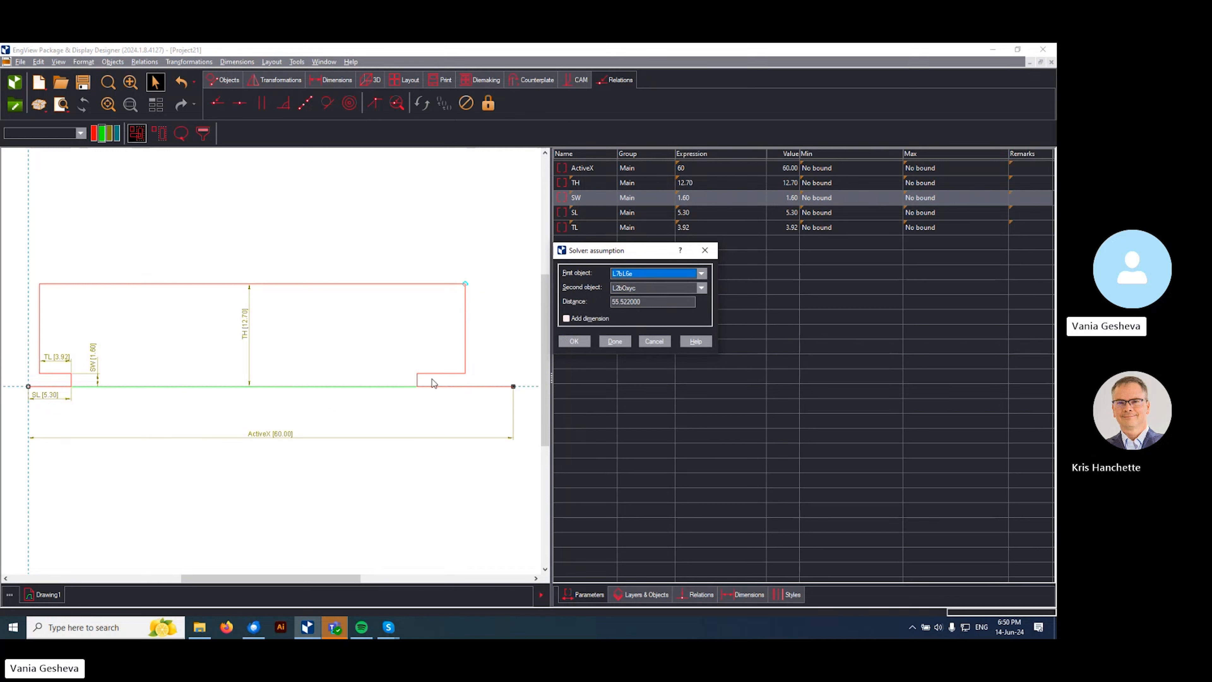
key(Escape)
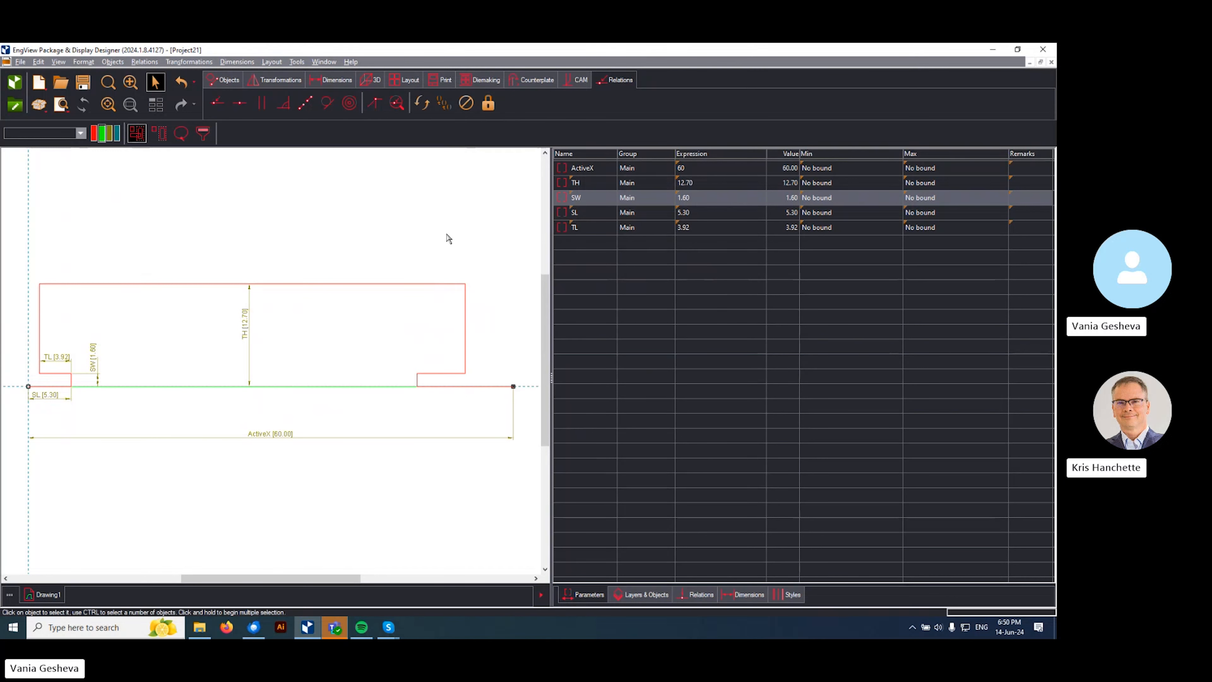
- Dimension the distance between the right notch's vertical edge and the outline's right side using the existing parameter TL
click(317, 75)
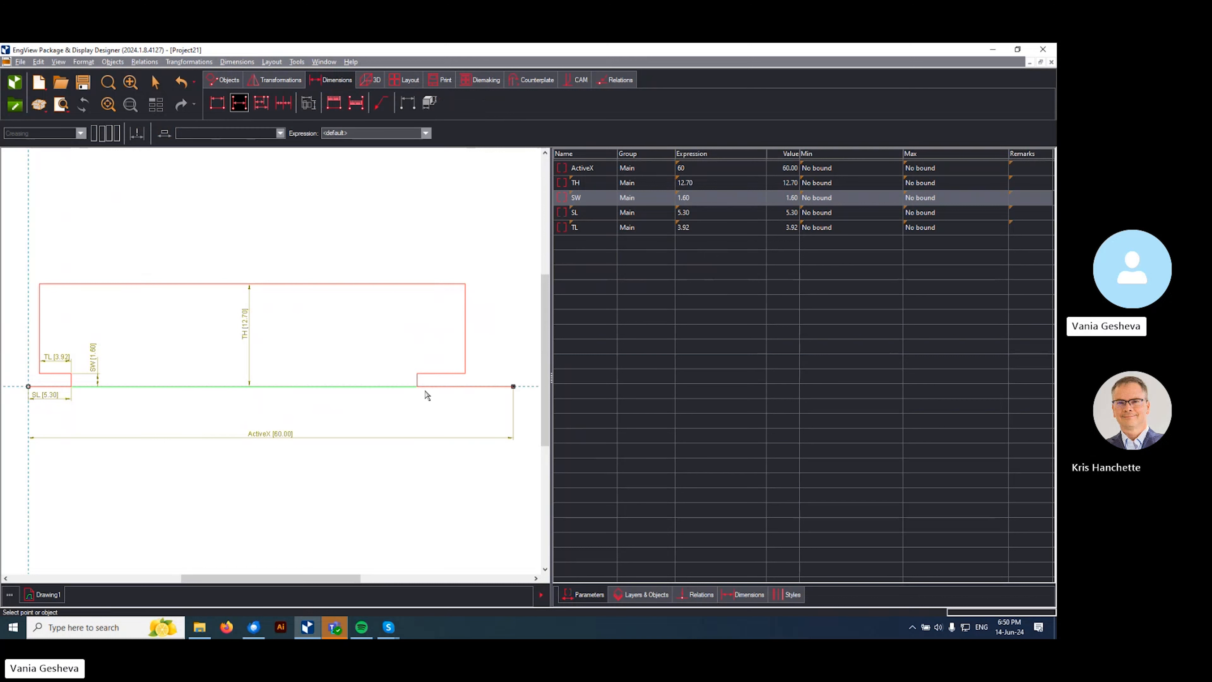
click(417, 382)
click(465, 352)
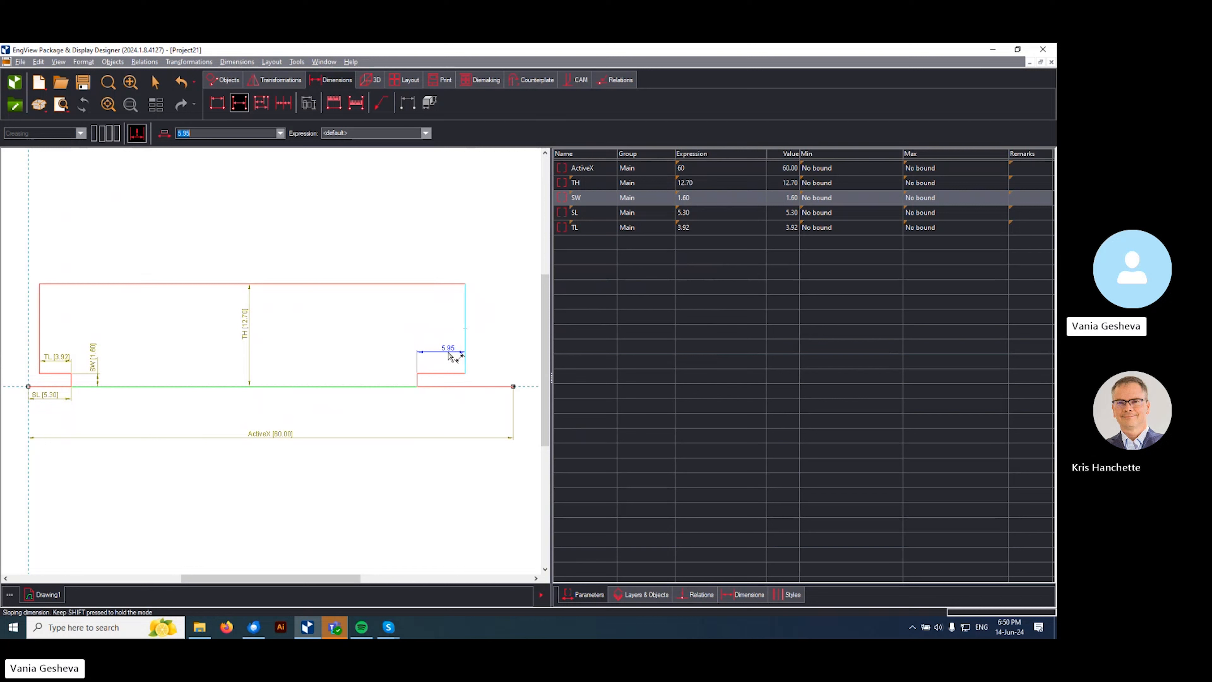
text(TL)
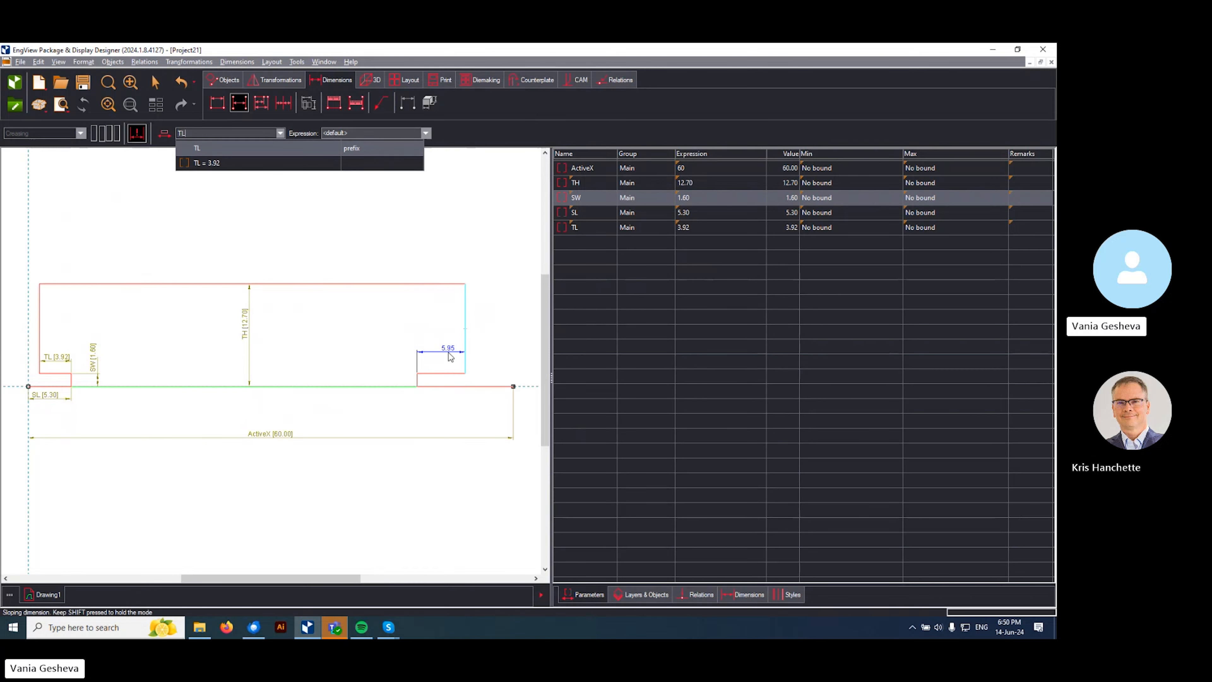
key(Return)
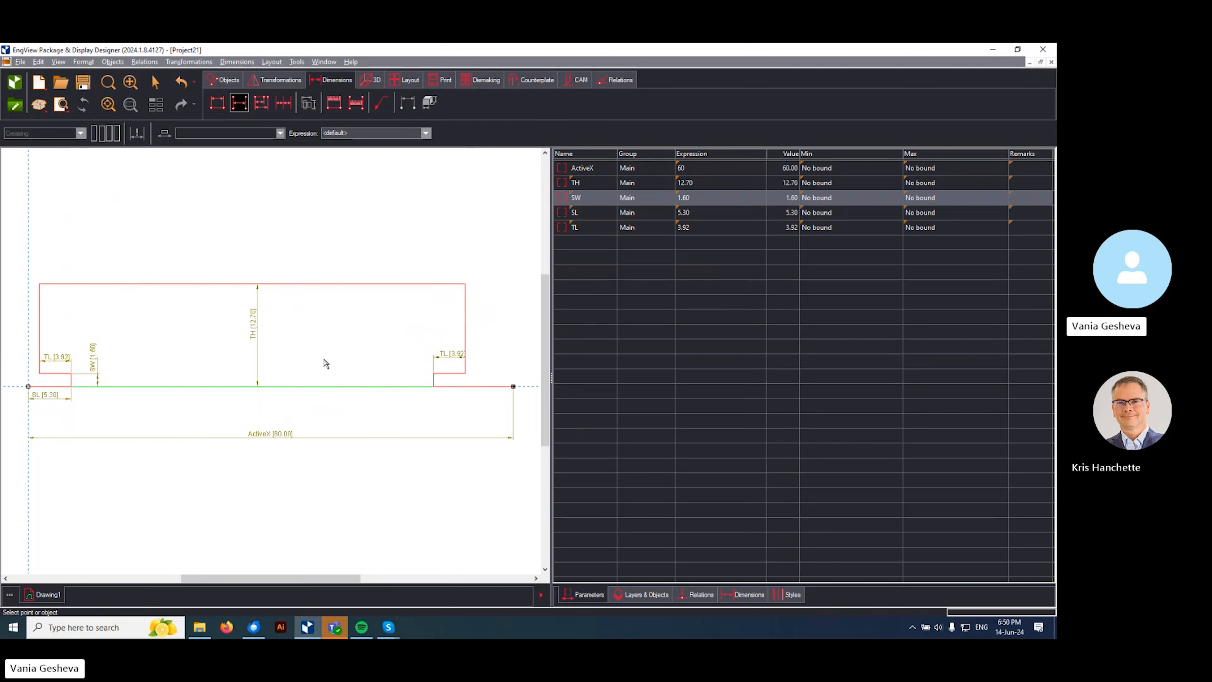
- Recheck the solver's geometric assumptions to find which part of the outline still lacks a dimension
click(615, 80)
click(444, 104)
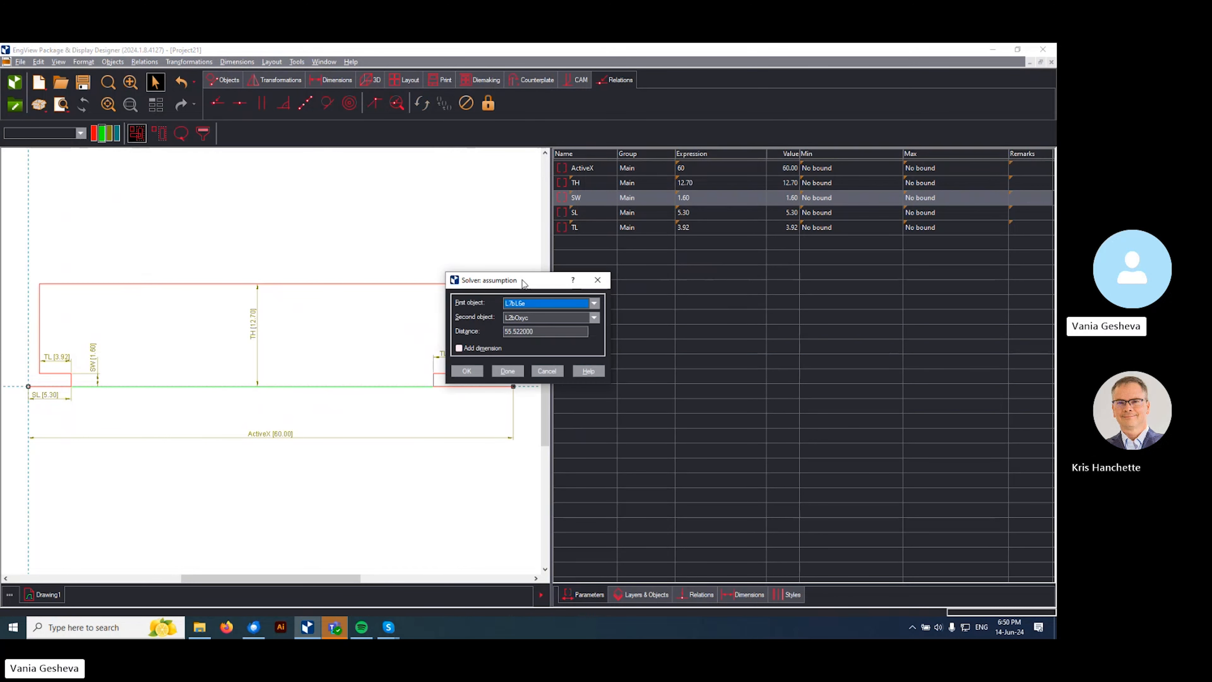
drag(524, 280, 653, 249)
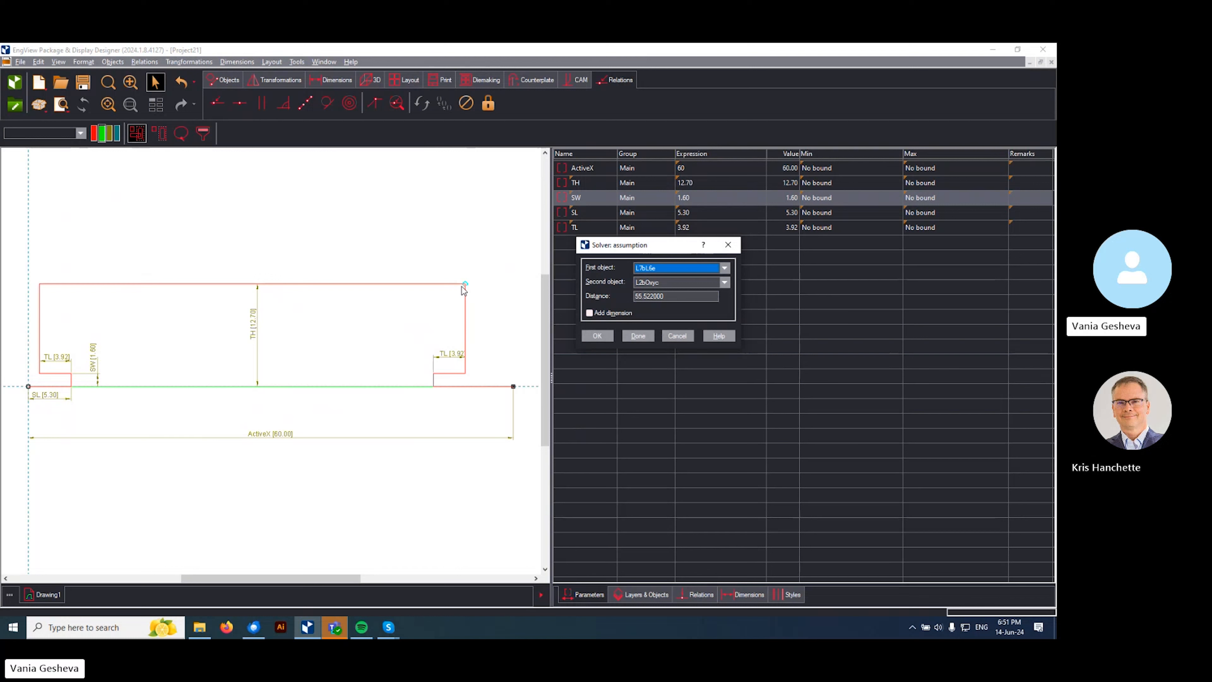
click(638, 336)
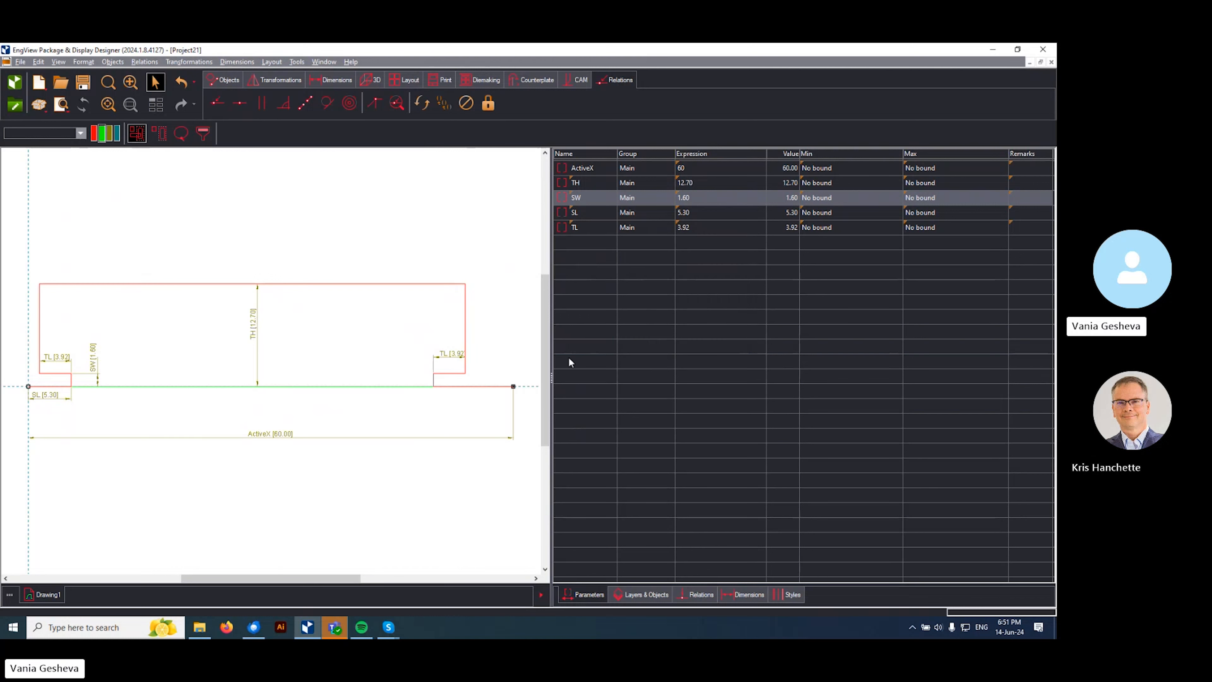
- Shift the right notch outward by about 1 and dimension its vertical edge to the baseline's right end point with parameter SL
click(436, 386)
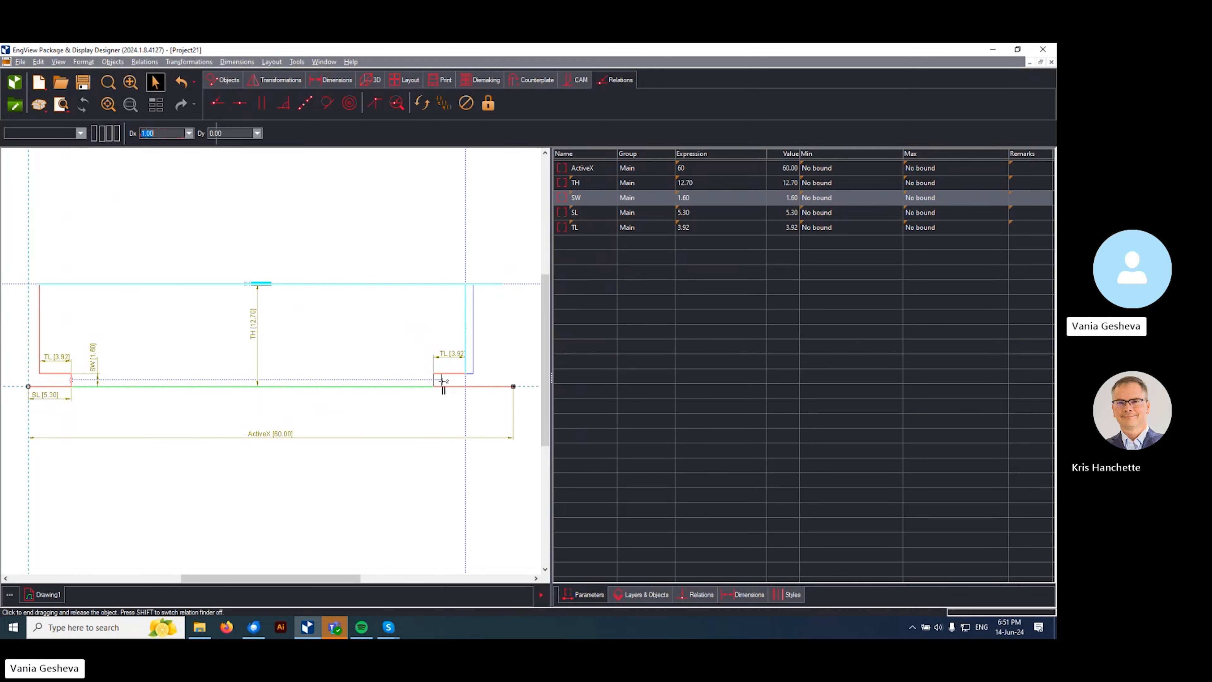
click(441, 381)
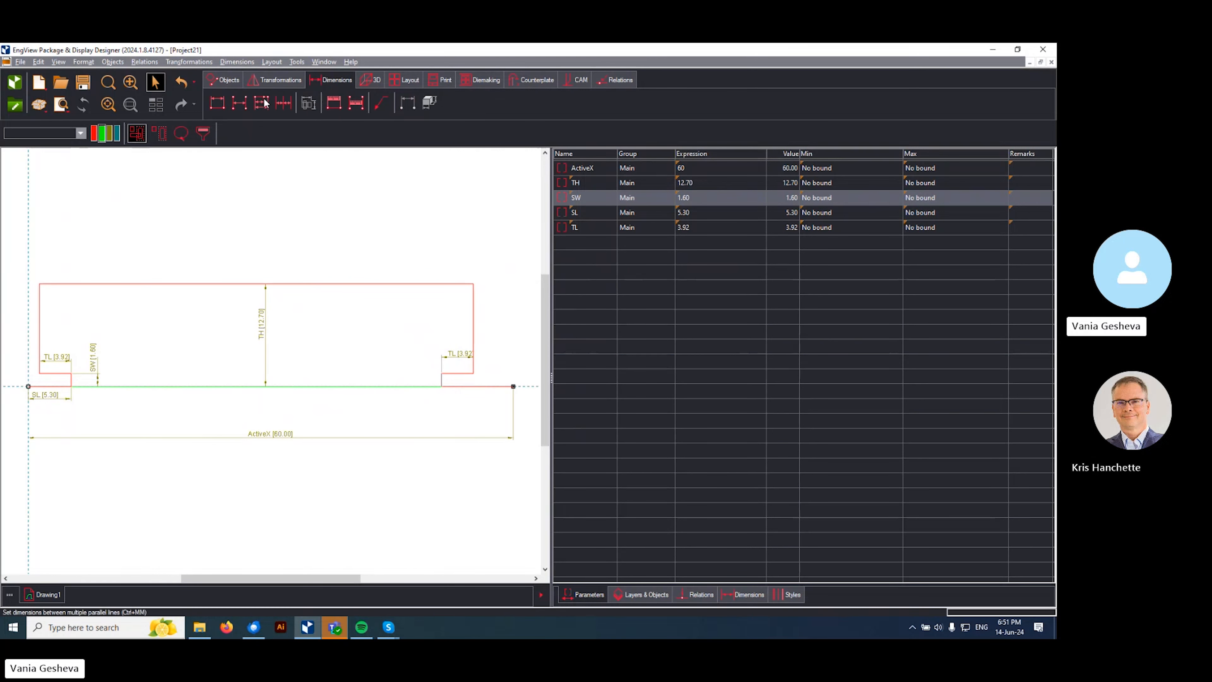
click(334, 80)
click(439, 388)
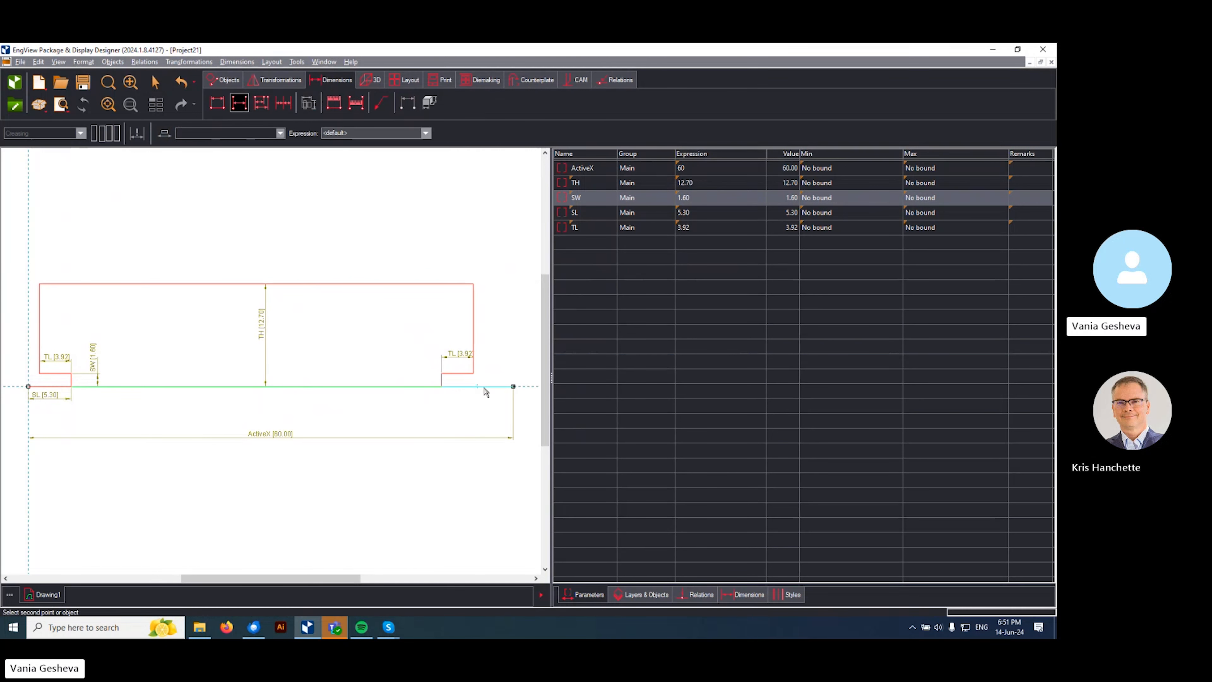
click(513, 387)
text(SL)
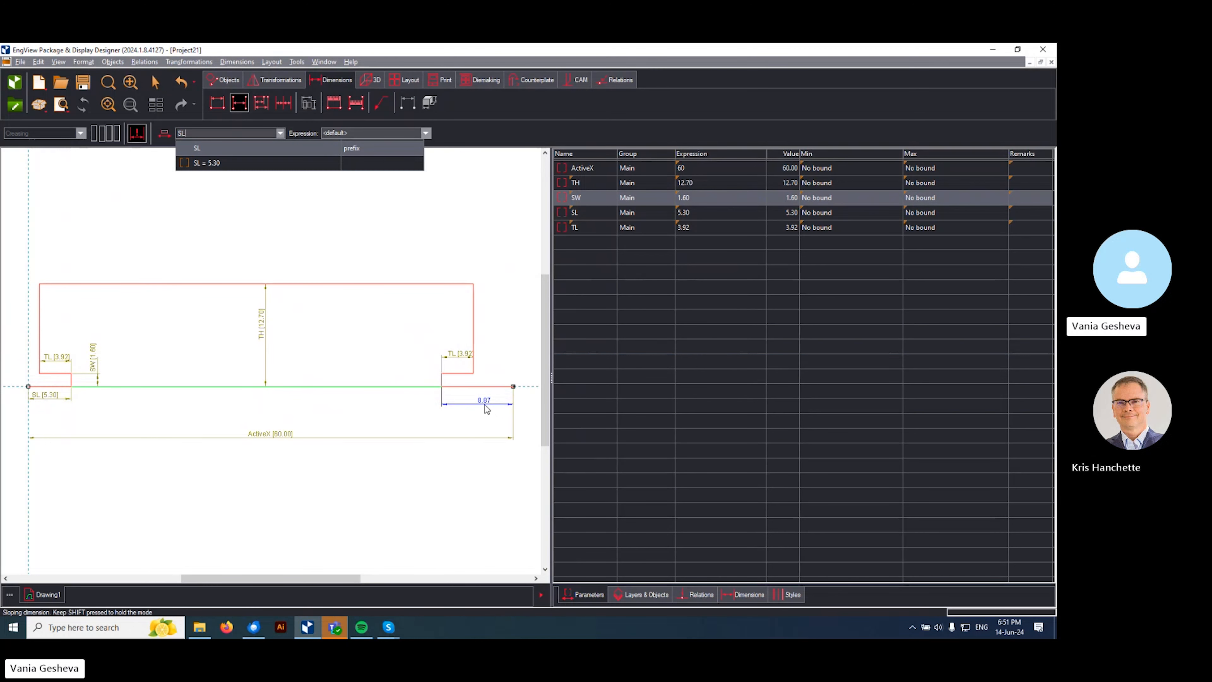
key(Tab)
click(486, 408)
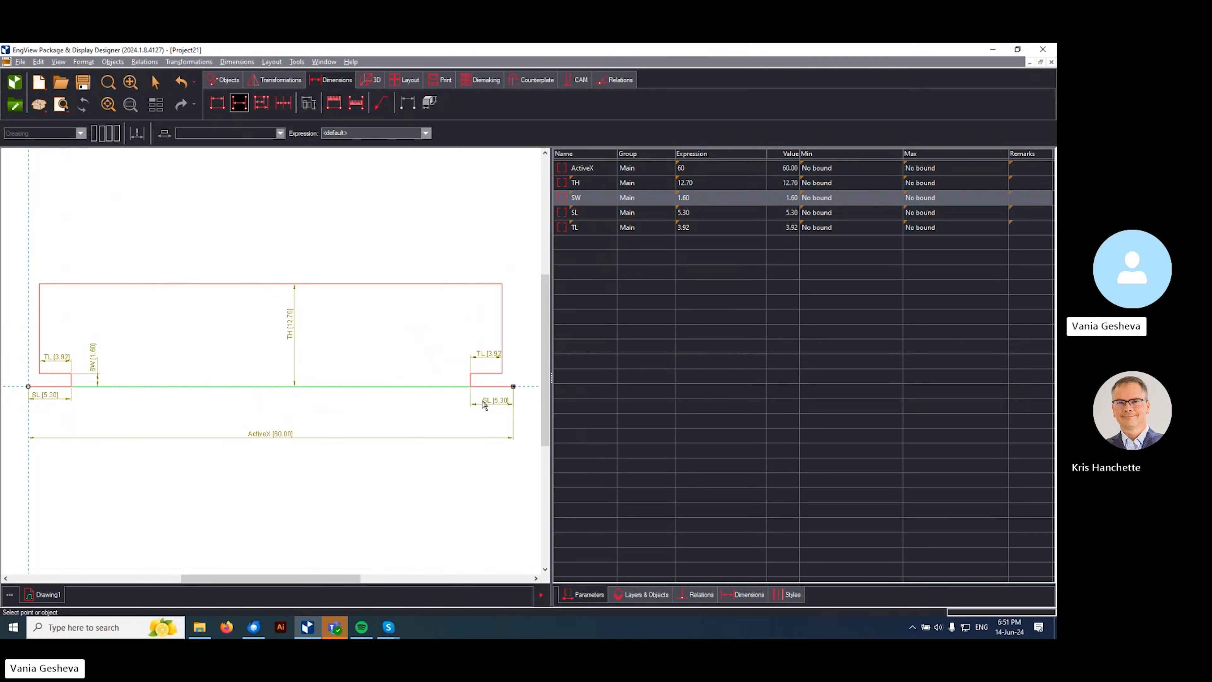
- Verify with the solver whether any geometric assumptions remain in the fully dimensioned drawing
click(611, 80)
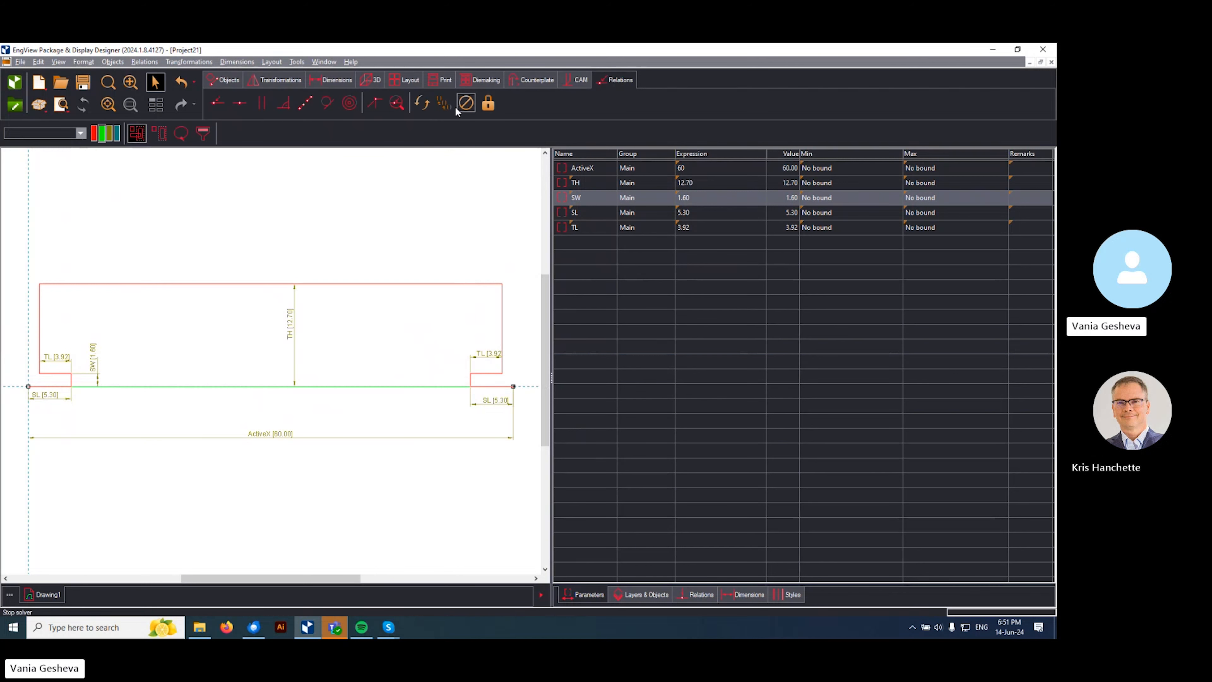
click(447, 106)
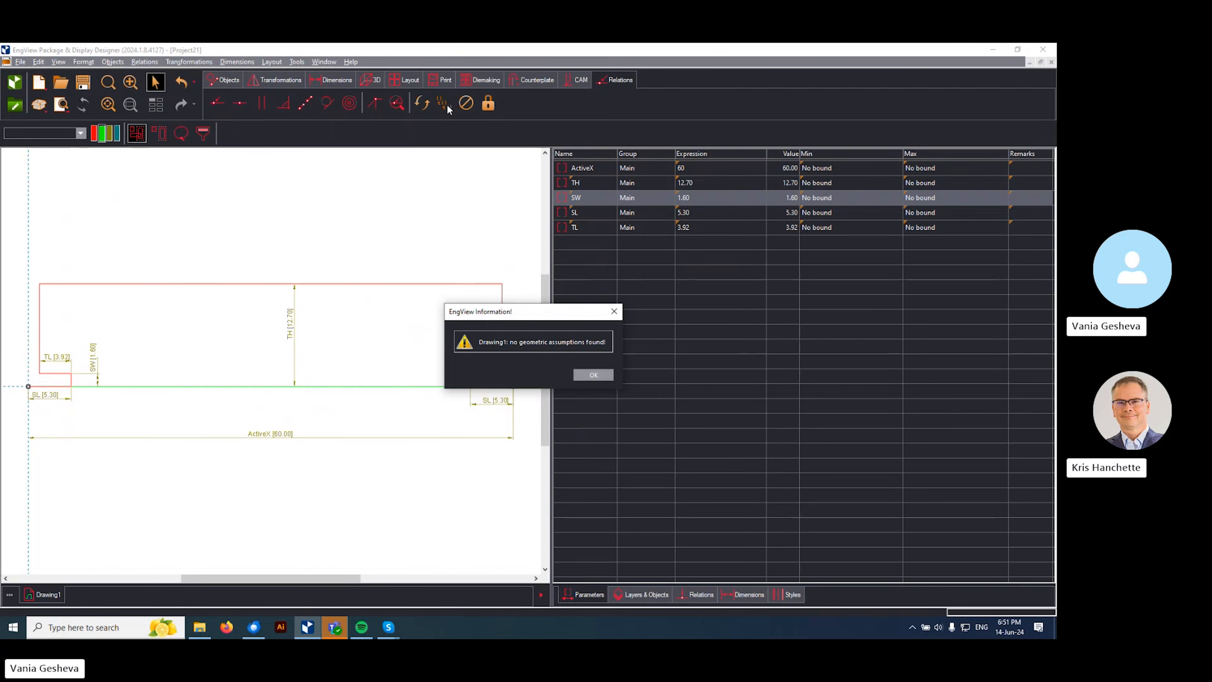
click(593, 374)
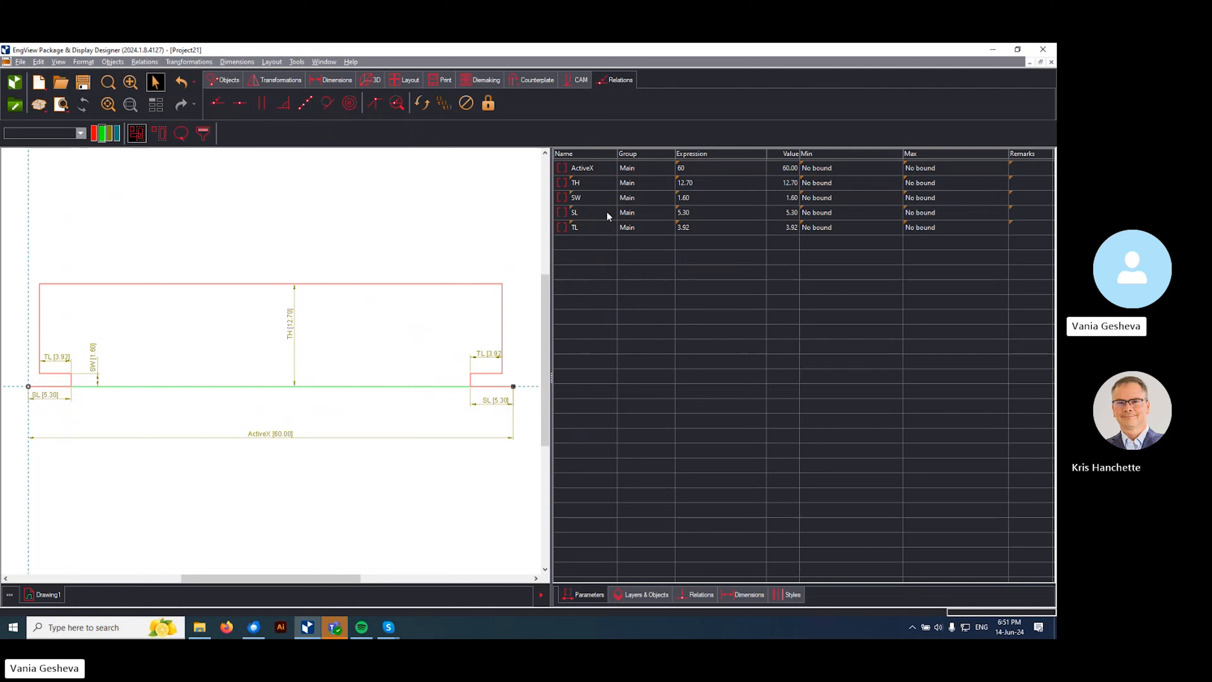
- Set the tab height parameter TH to 15 and the notch height parameter SW to 3
double_click(695, 181)
text(15)
key(Return)
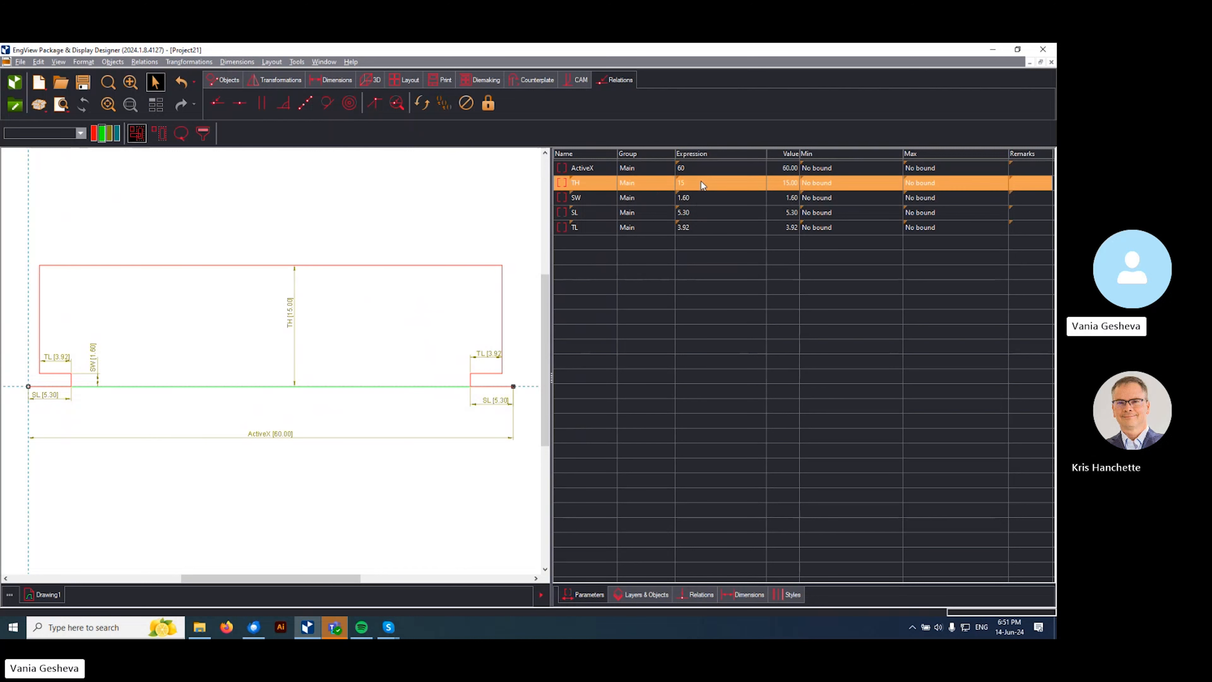
double_click(706, 197)
text(2)
key(Return)
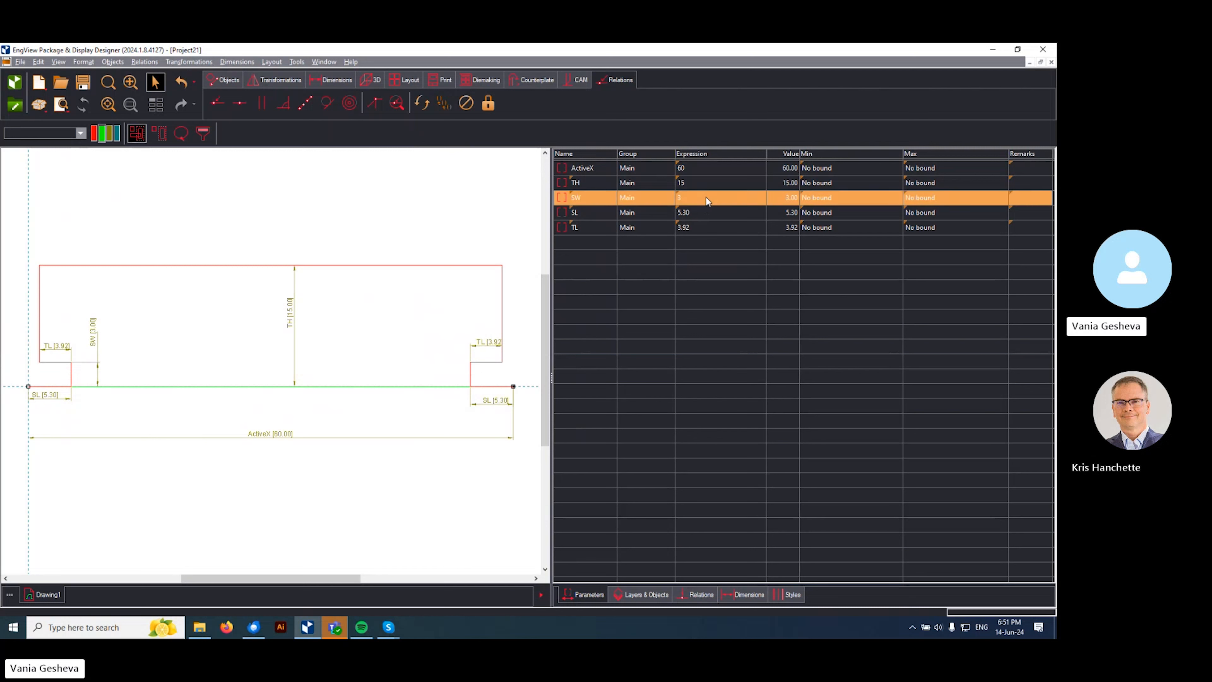
- Set the parameter SL to 5 and the parameter TL to 7
double_click(711, 213)
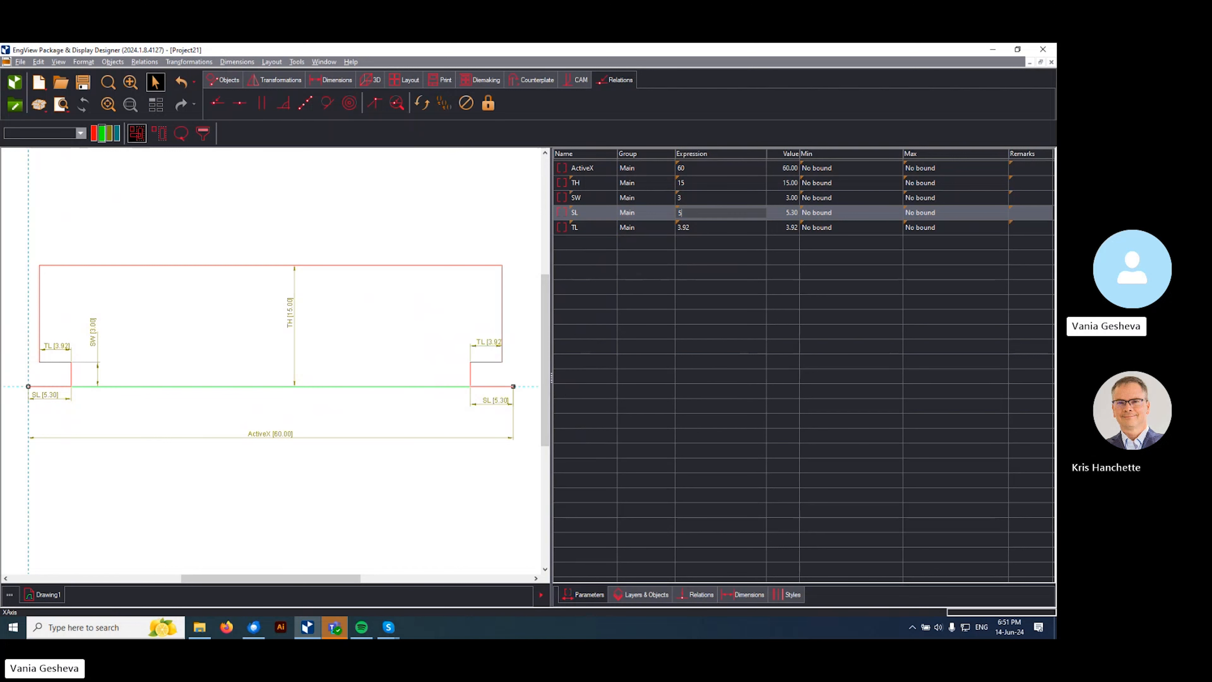
text(5)
key(Return)
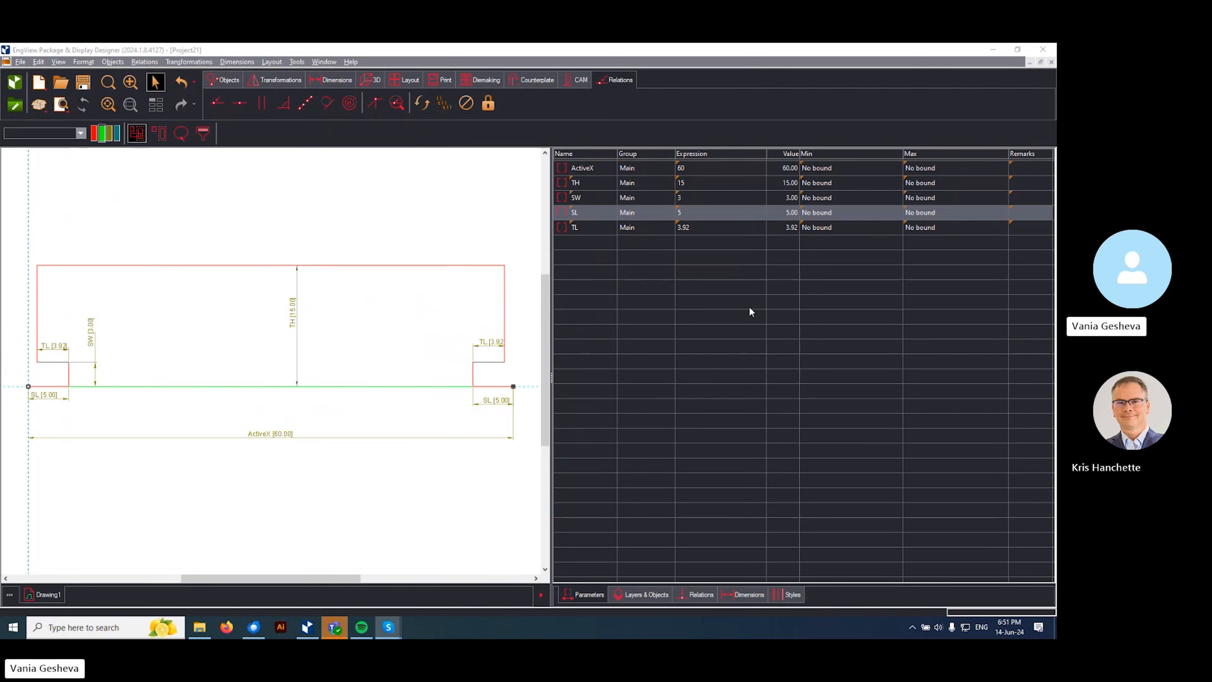
double_click(687, 227)
text(7)
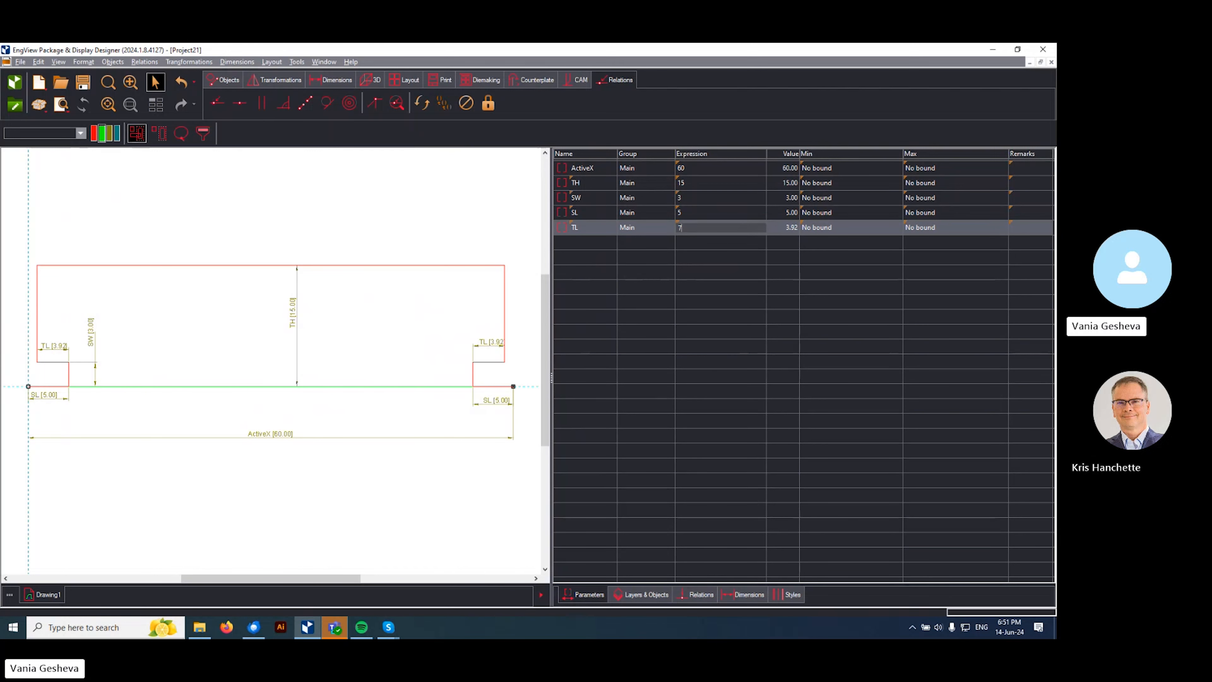
key(Return)
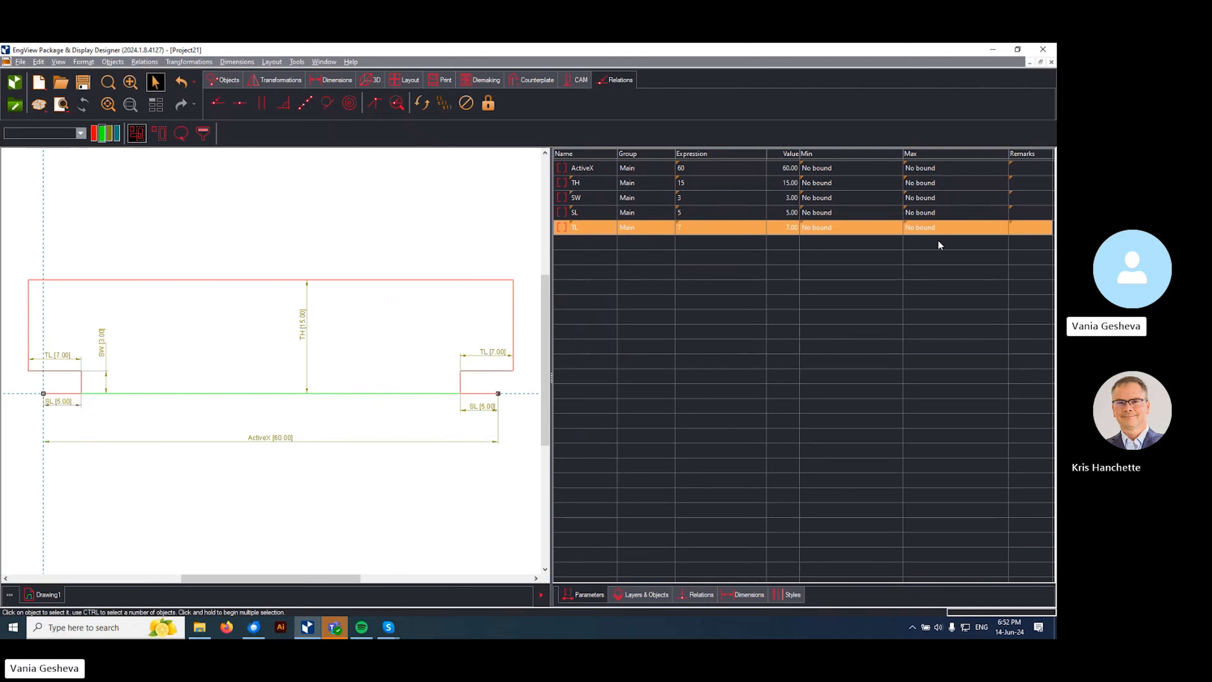
- Limit the parameter TL by entering SL as its maximum bound
double_click(963, 228)
text(SL)
key(Return)
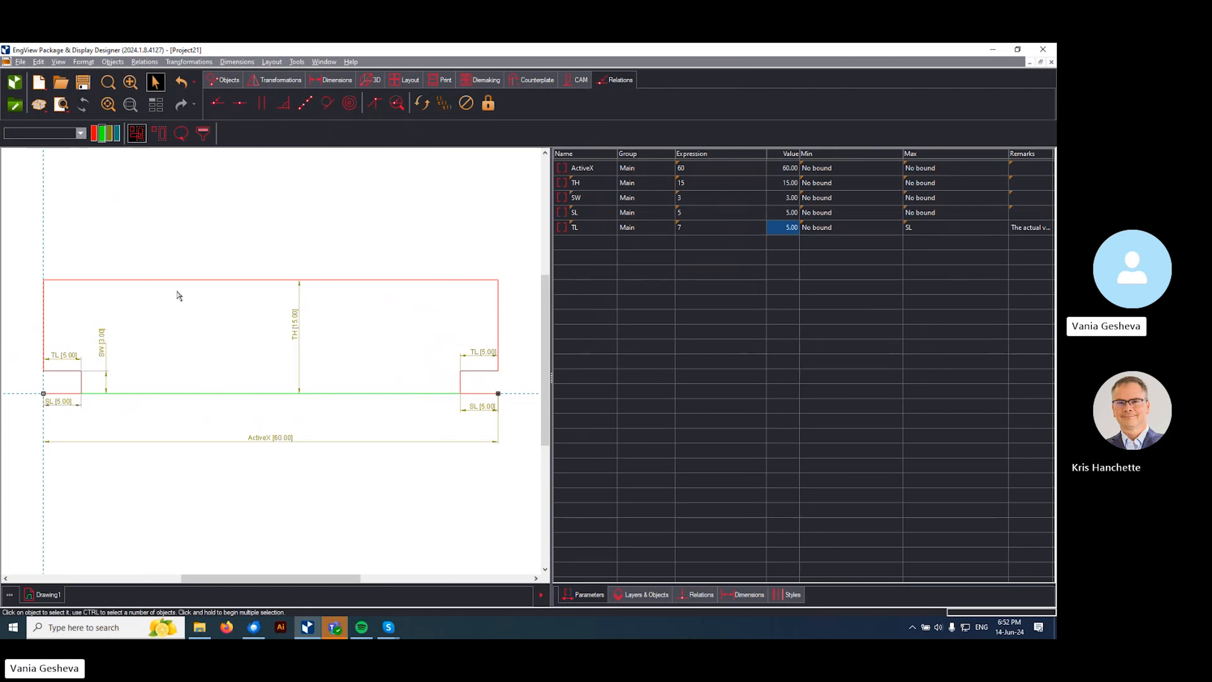
- Fillet the tab's upper-left corner with a new radius parameter FR whose expression is 1
click(235, 82)
click(281, 104)
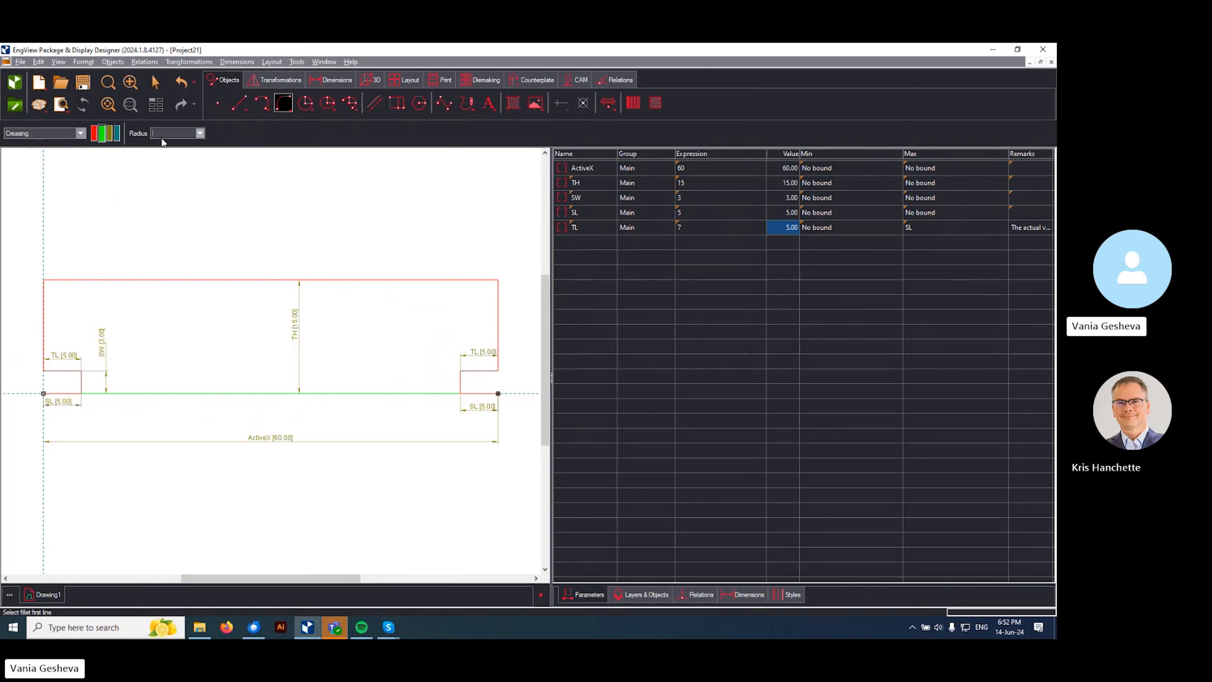
click(285, 107)
text(FR)
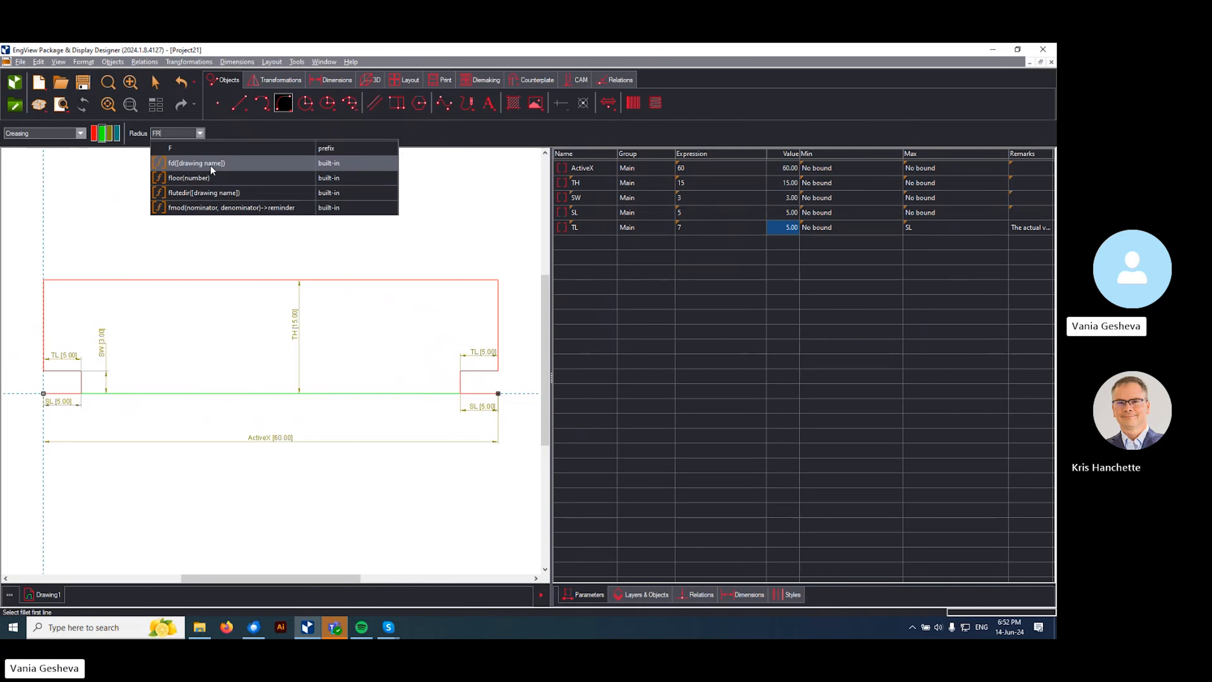
key(Return)
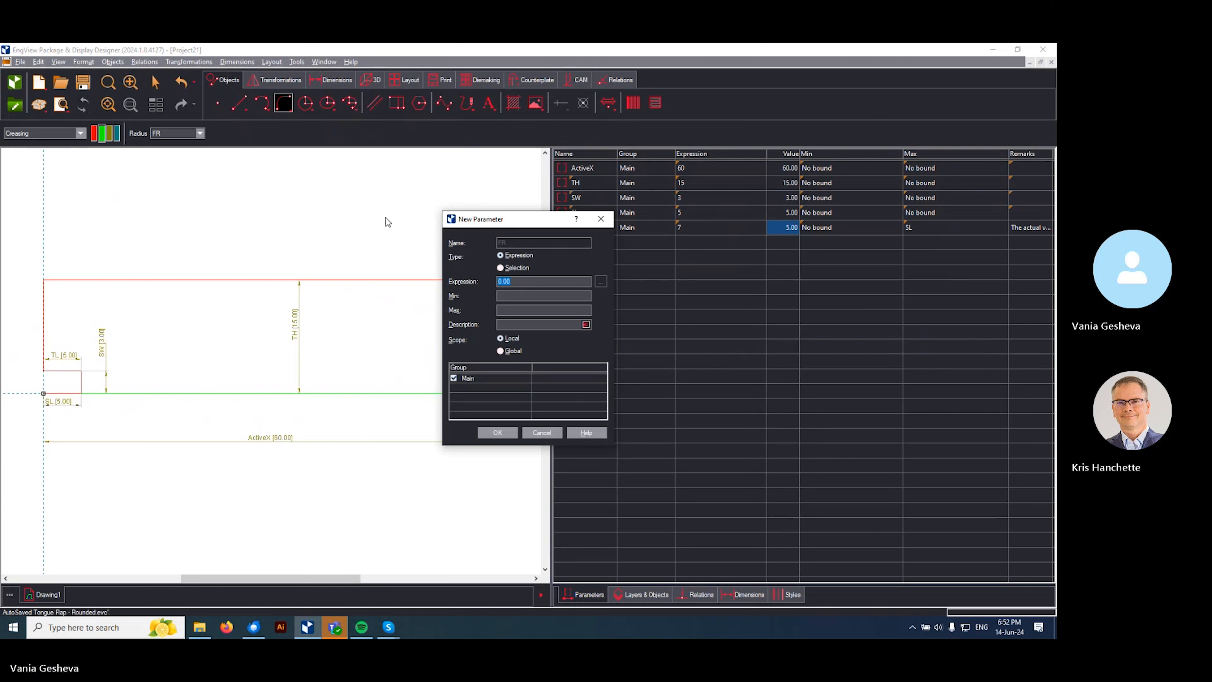
text(1)
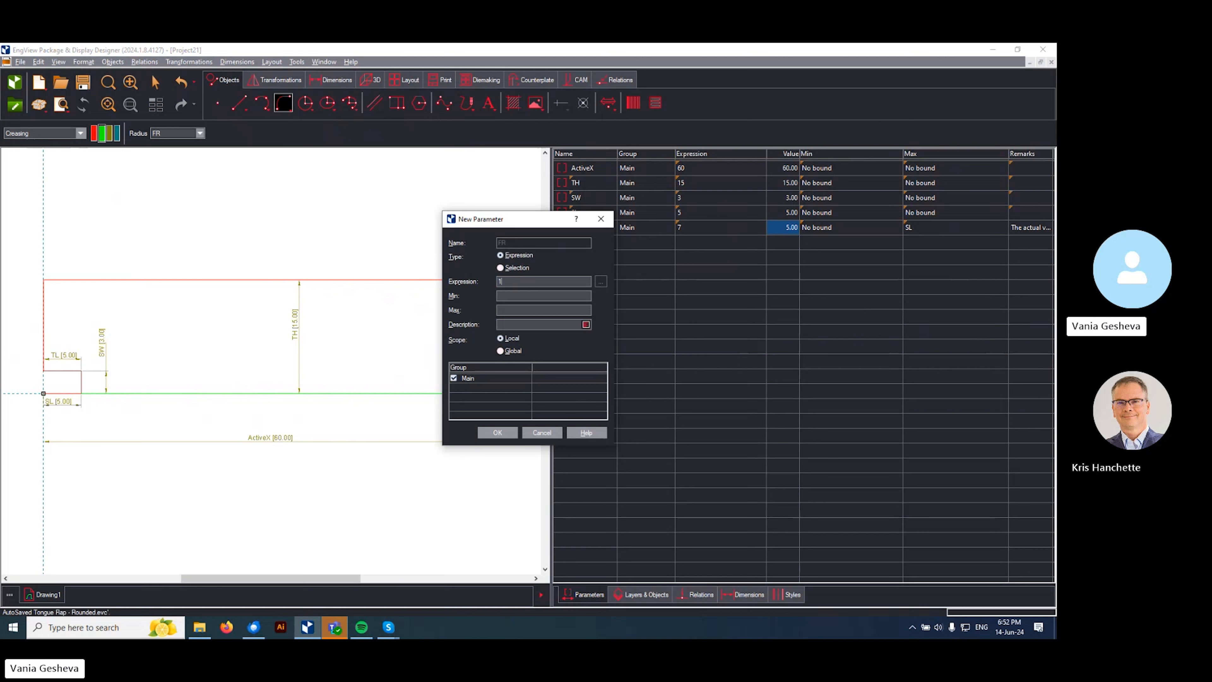
key(Return)
click(45, 292)
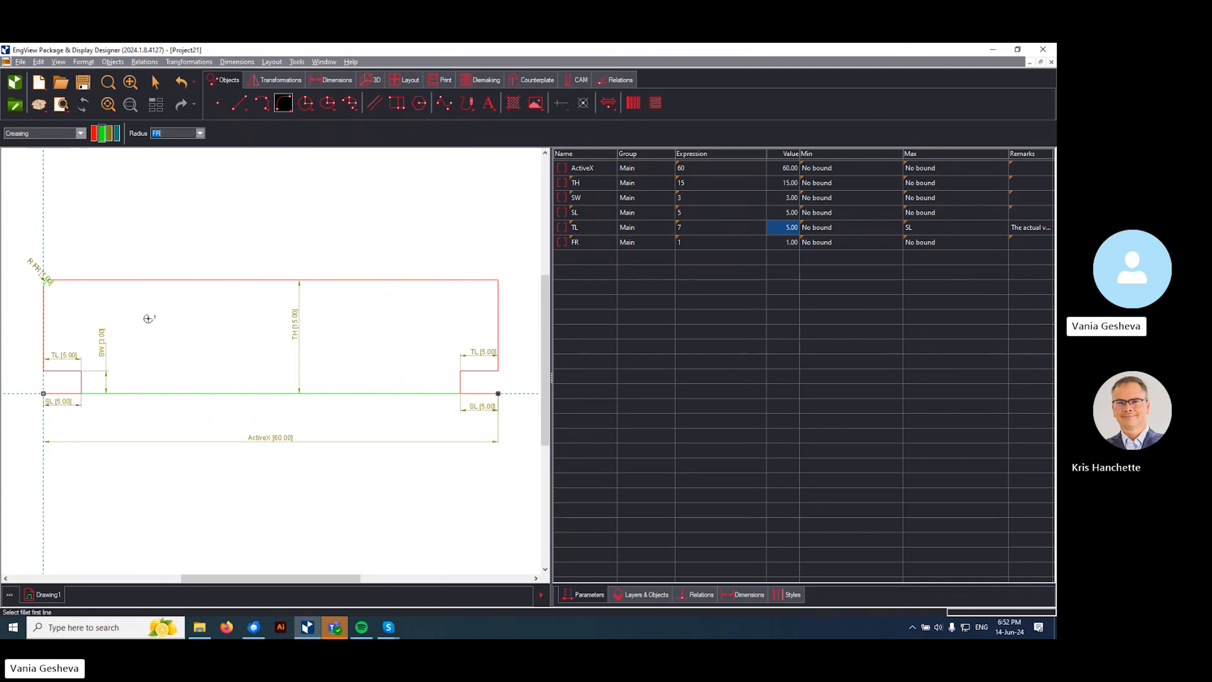
- Fillet the tab's upper-right corner with radius FR in the Cutting style
click(101, 134)
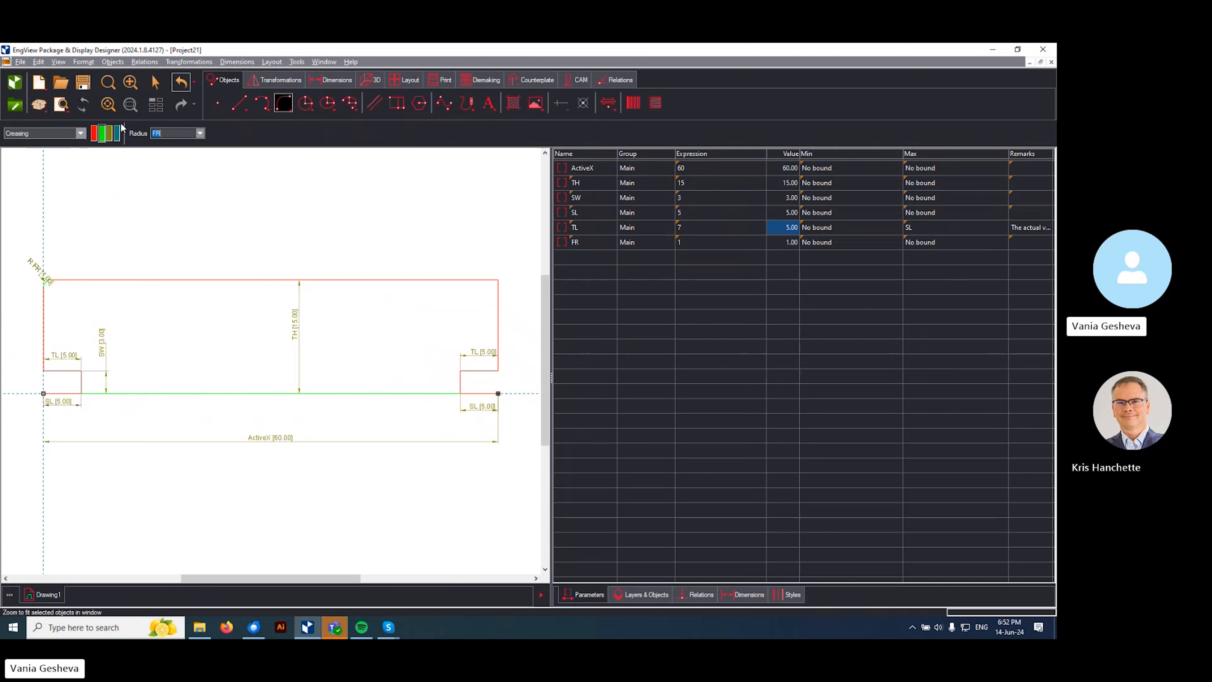
click(94, 134)
click(478, 282)
click(499, 292)
- Change the style of the upper-left fillet arc to Cutting
click(154, 85)
scroll(90, 260, up, 3)
drag(137, 579, 77, 579)
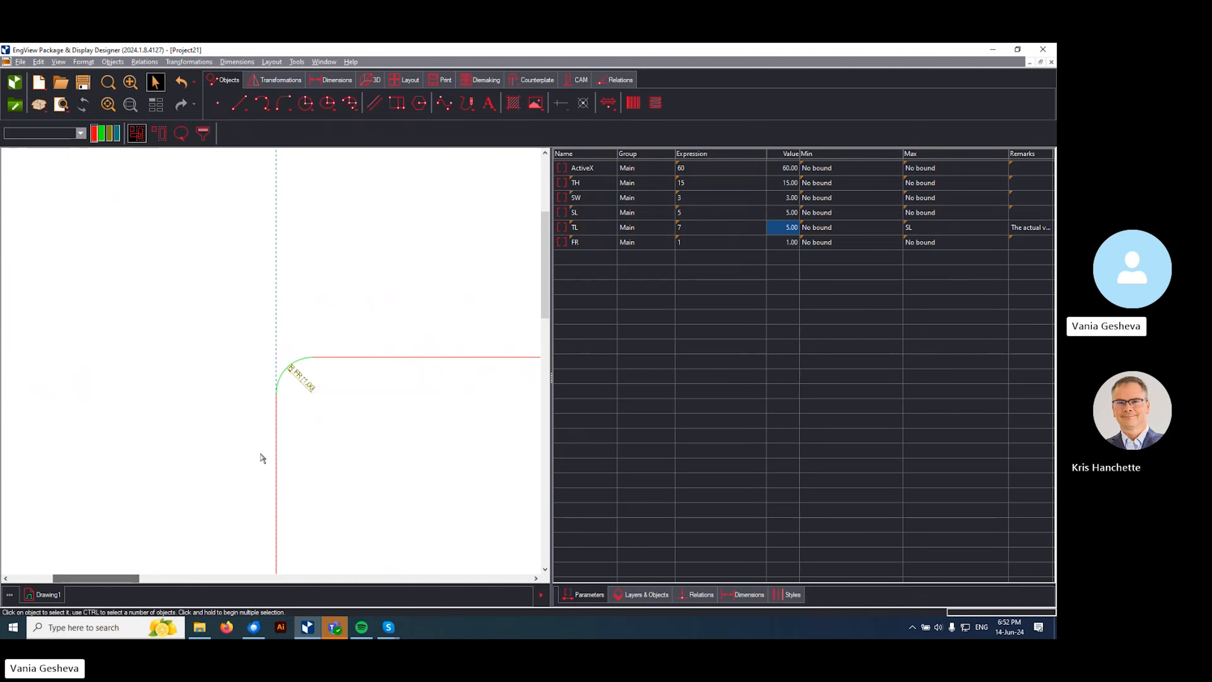
click(280, 377)
click(94, 135)
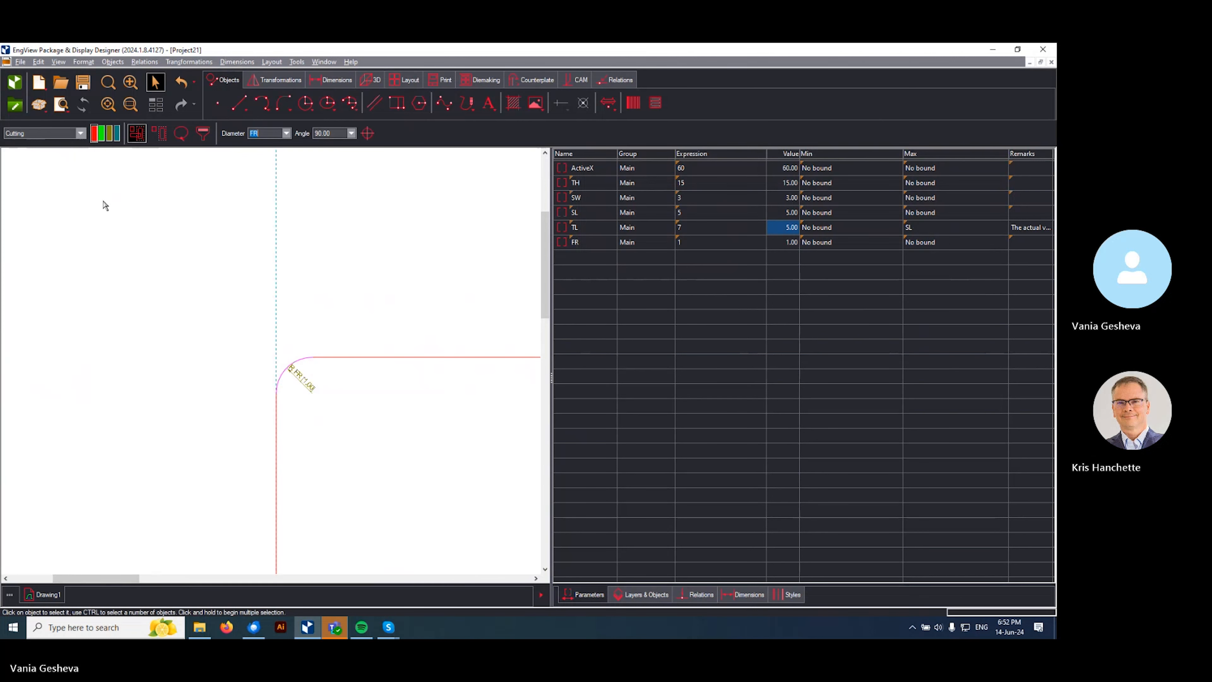
click(104, 202)
middle_click(105, 202)
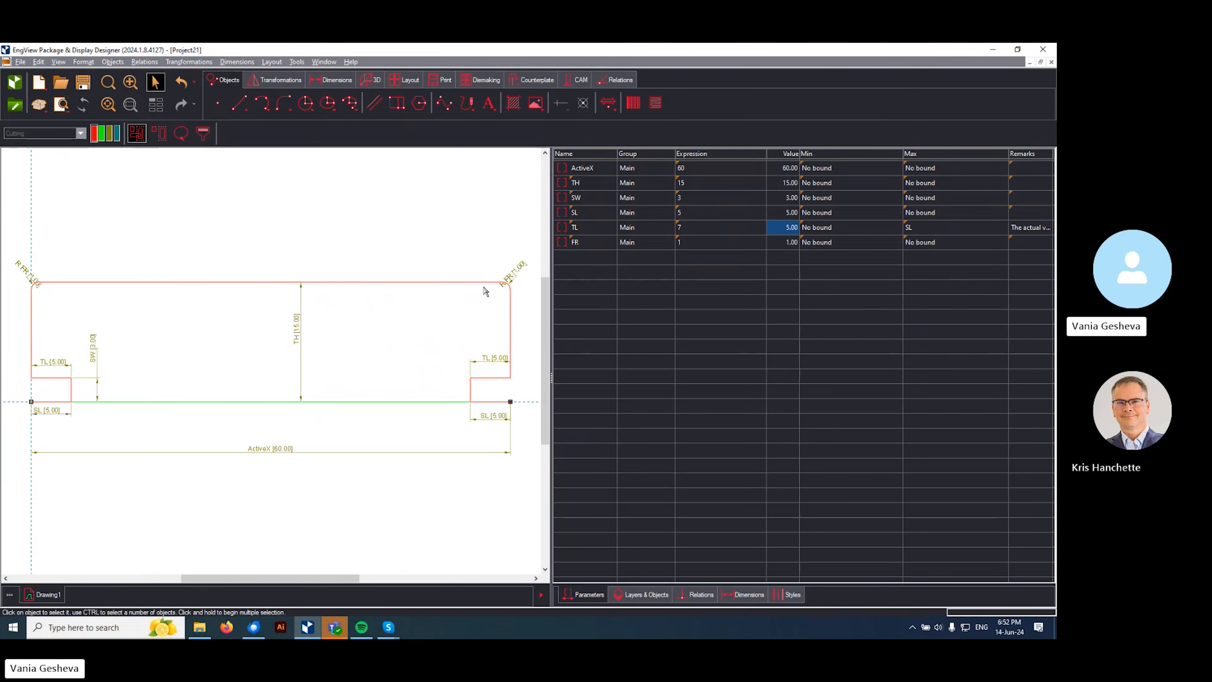
- Fillet the outer corners just above both notches with a new radius parameter FR1 whose expression is 2
click(578, 245)
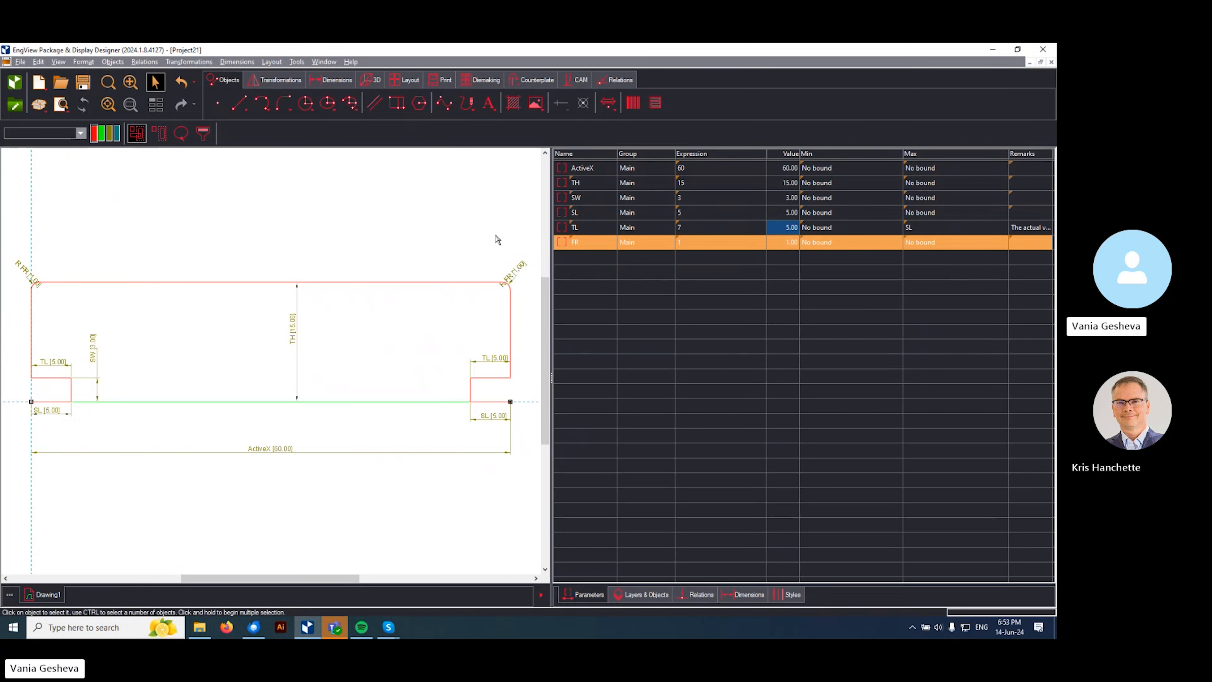
click(283, 105)
text(FR1)
key(Return)
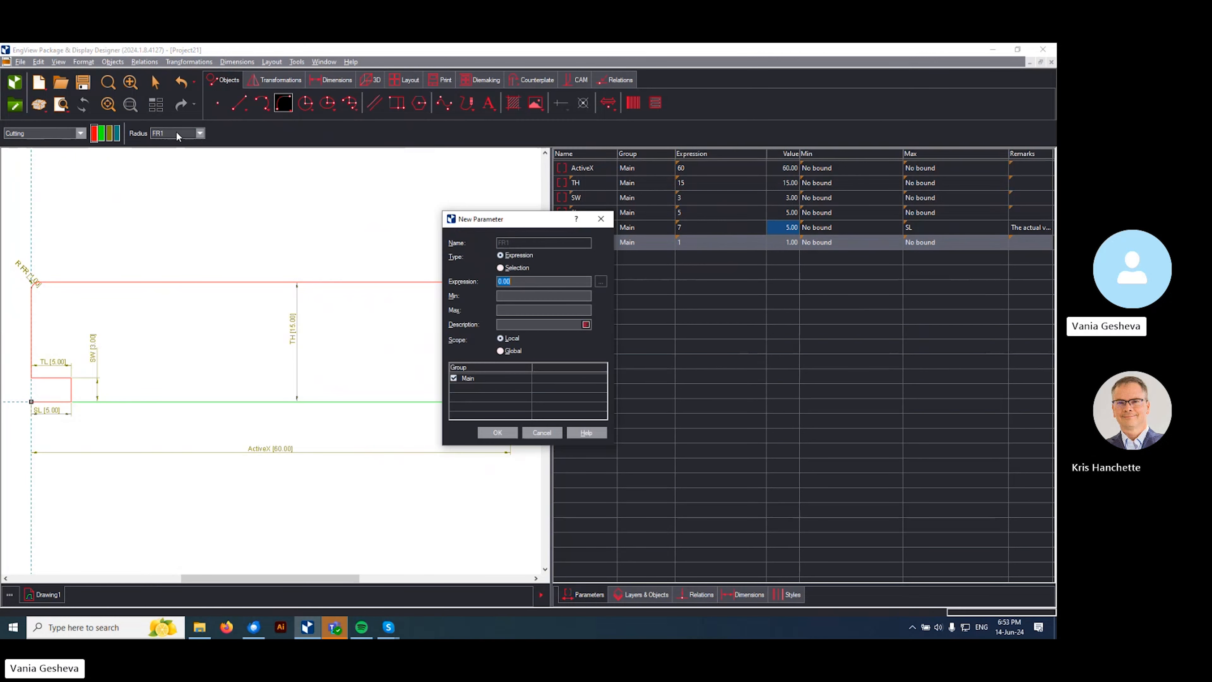
text(2)
click(497, 432)
click(53, 377)
click(32, 353)
click(496, 378)
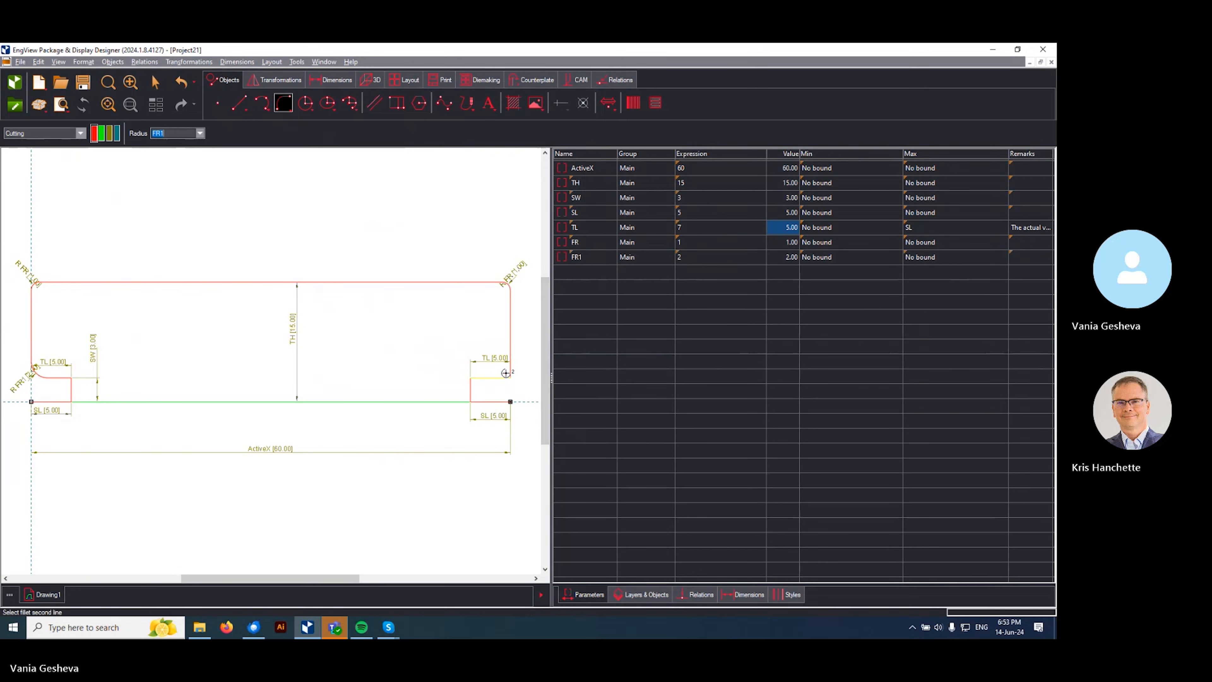
click(510, 367)
key(Escape)
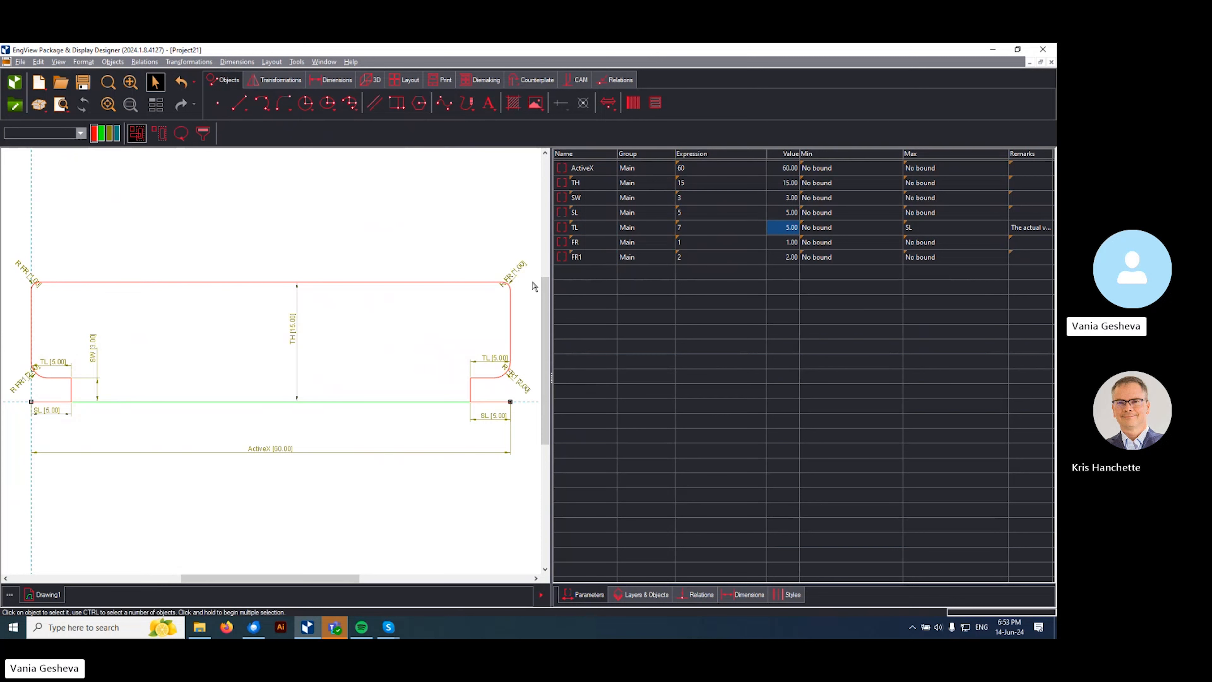
- Check where FR is used and verify whether the filleted drawing contains geometric assumptions
click(562, 241)
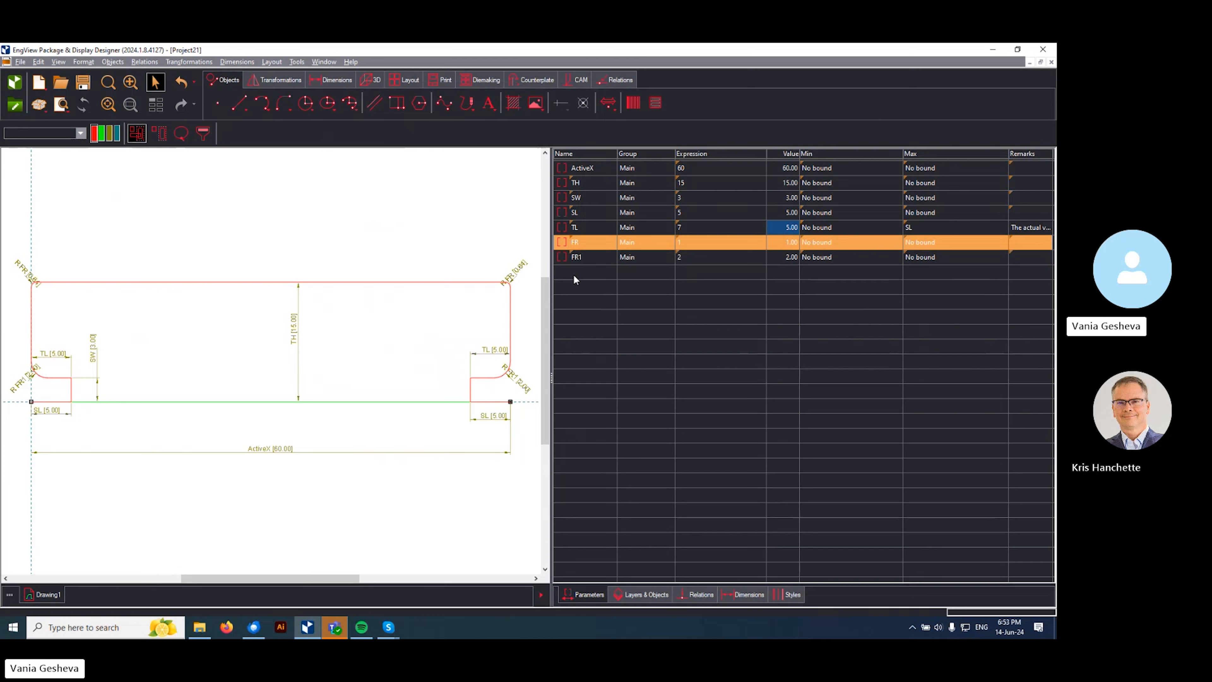
click(618, 79)
click(482, 104)
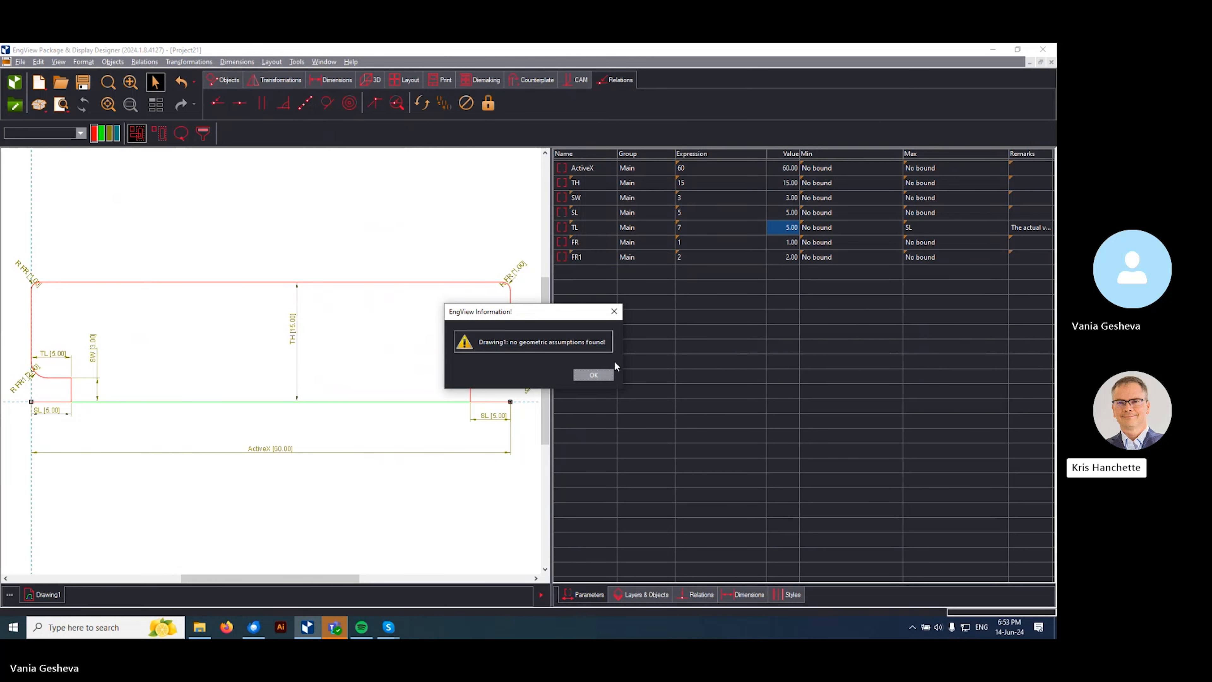
click(592, 372)
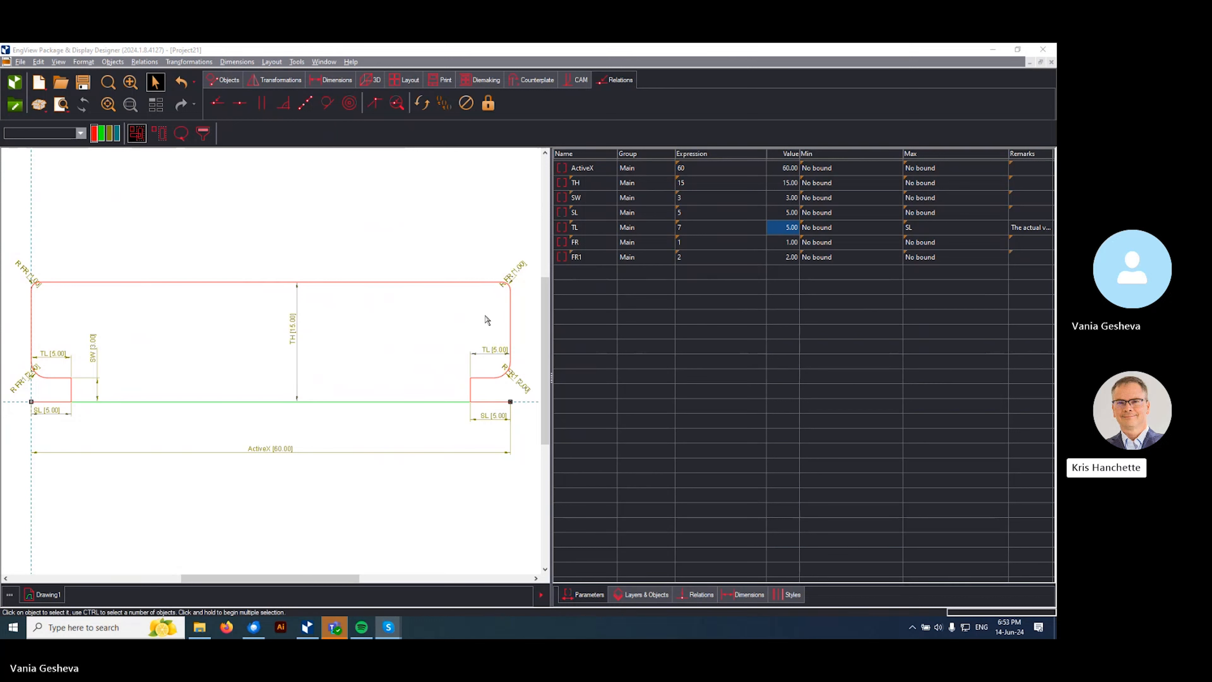
- Try setting both fillet radius parameters, FR and FR1, to 7
click(700, 242)
text(7)
key(Return)
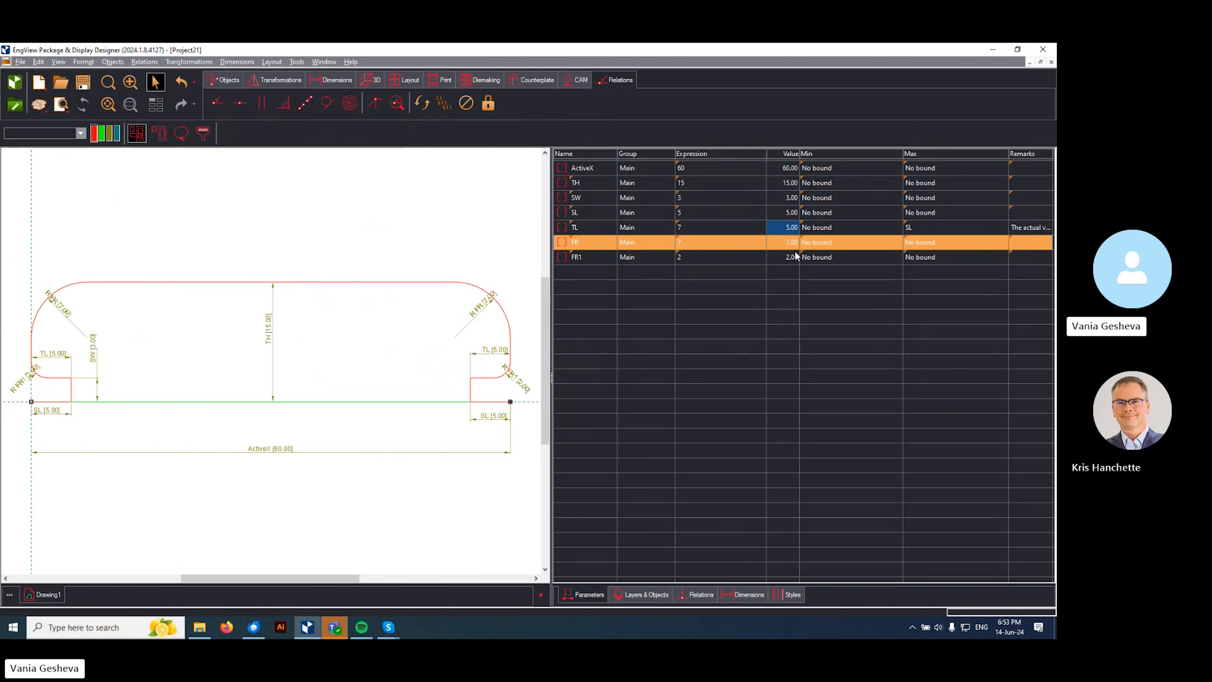
click(709, 258)
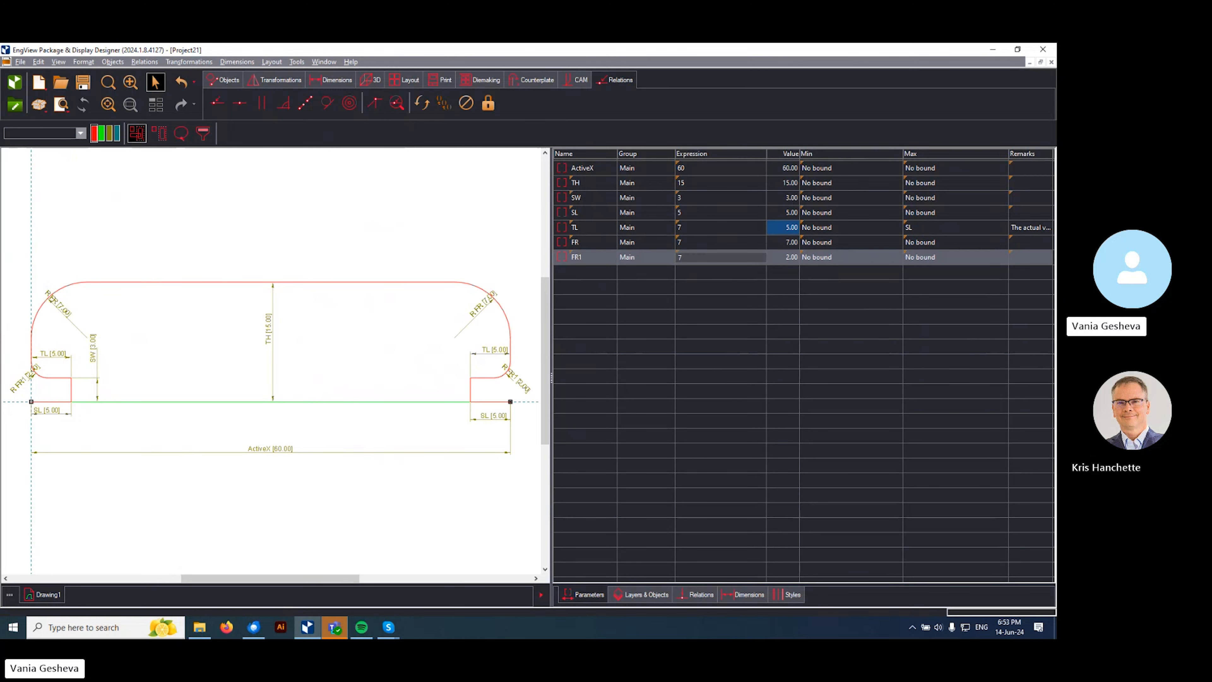
text(7)
key(Return)
click(750, 363)
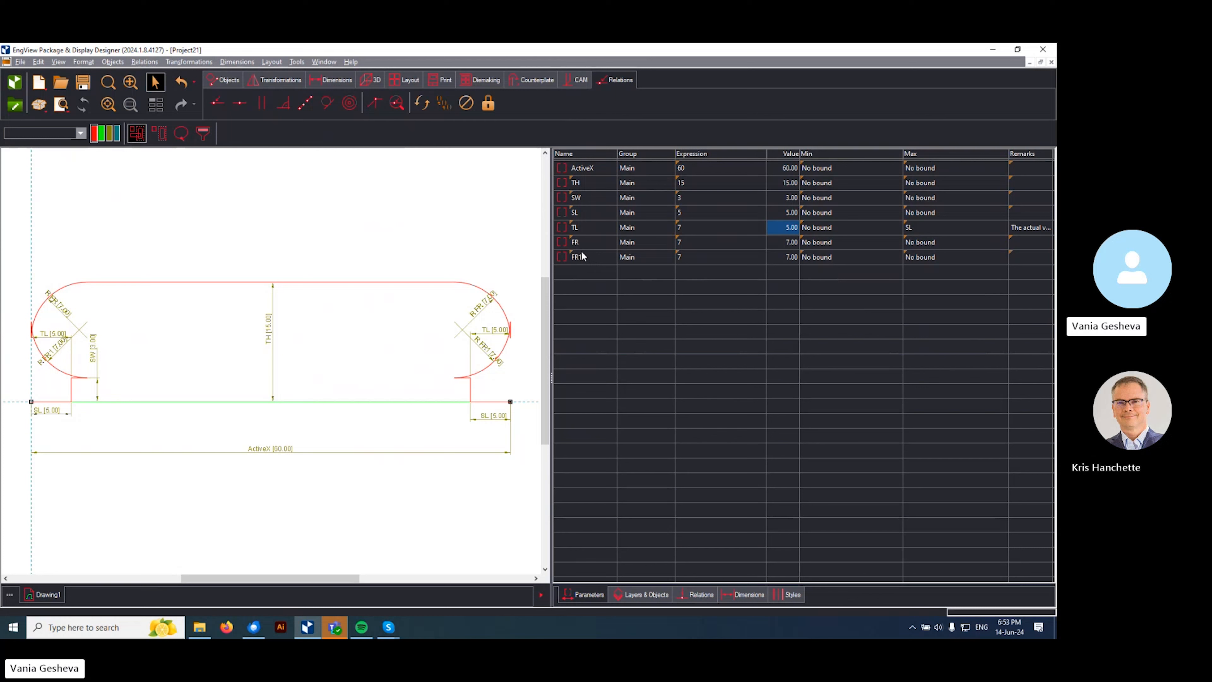
- Set both fillet radius parameters, FR and FR1, to 2
double_click(714, 242)
text(2)
key(Return)
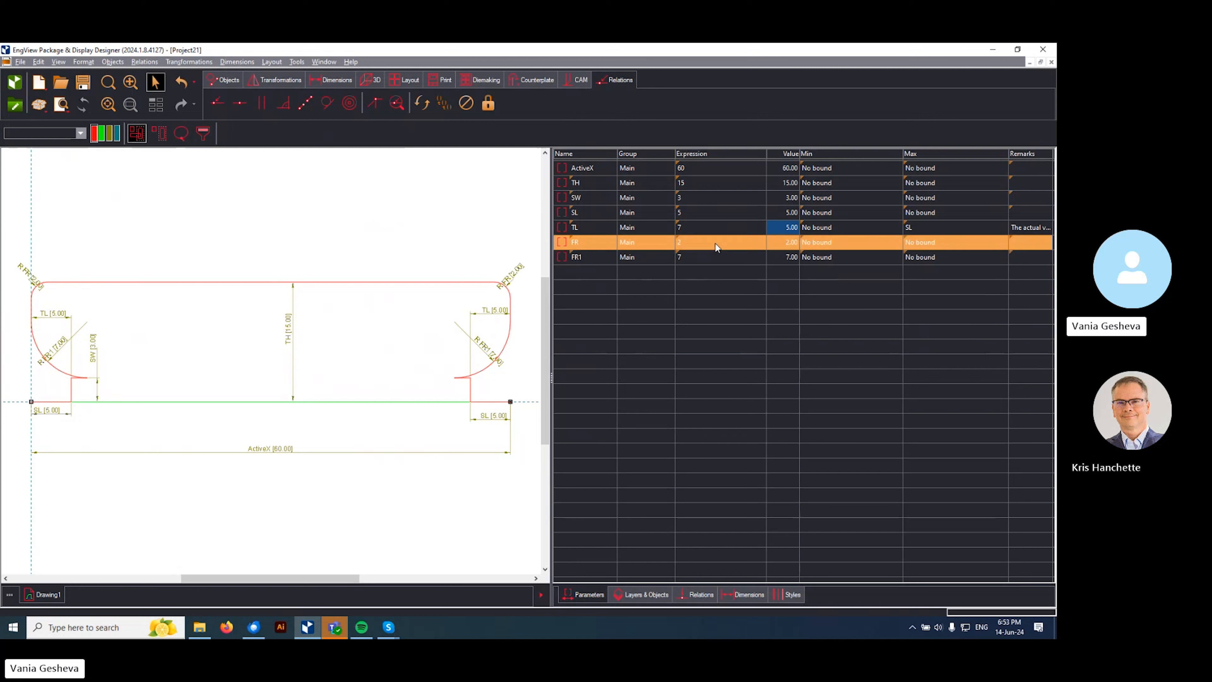
double_click(714, 258)
text(2)
key(Return)
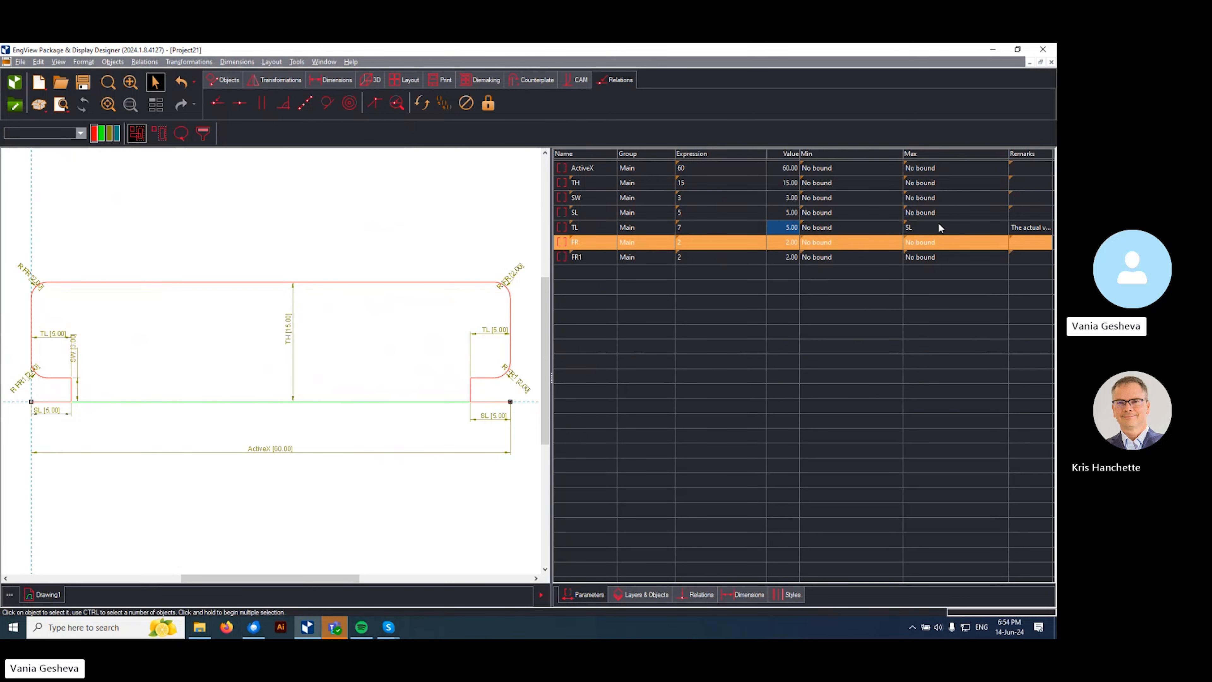
- Limit the parameter FR by entering TH-SW as its maximum bound
click(951, 242)
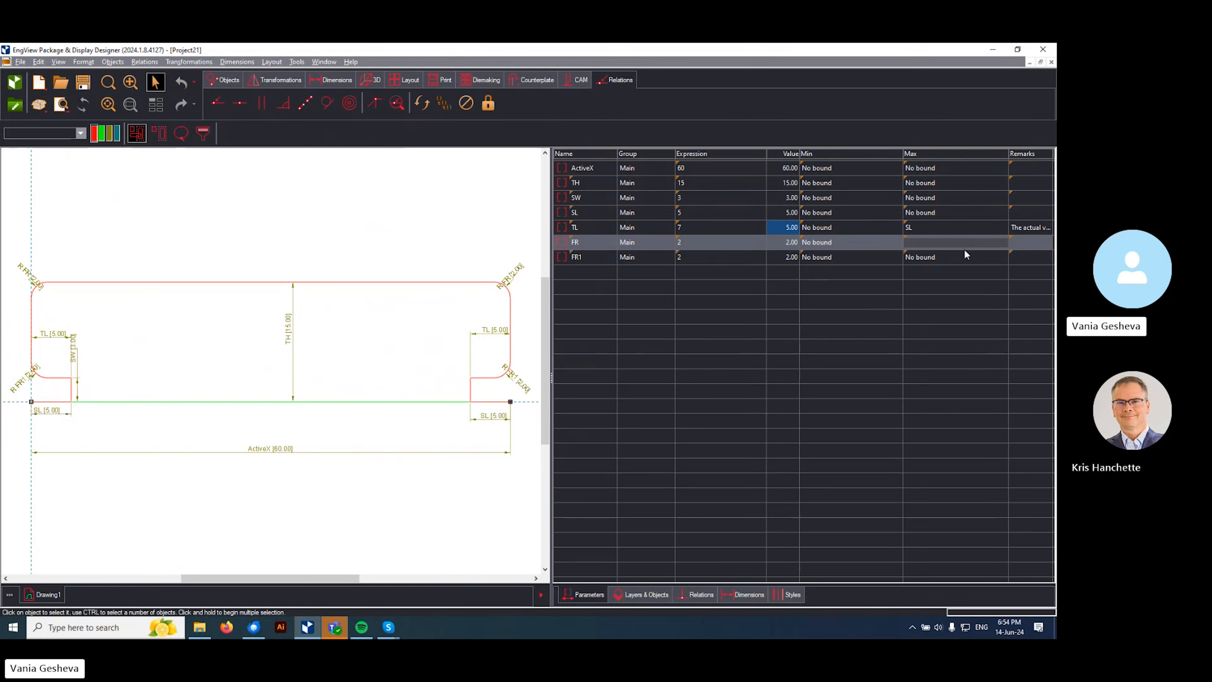
text(TH)
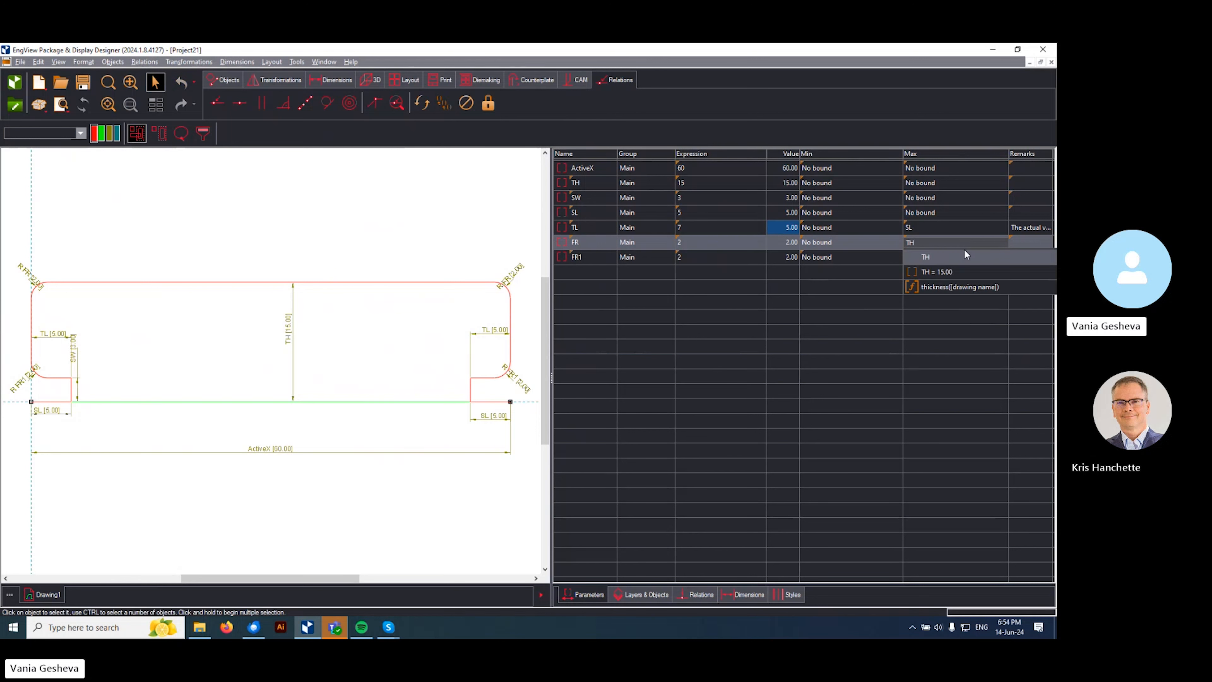
text(-)
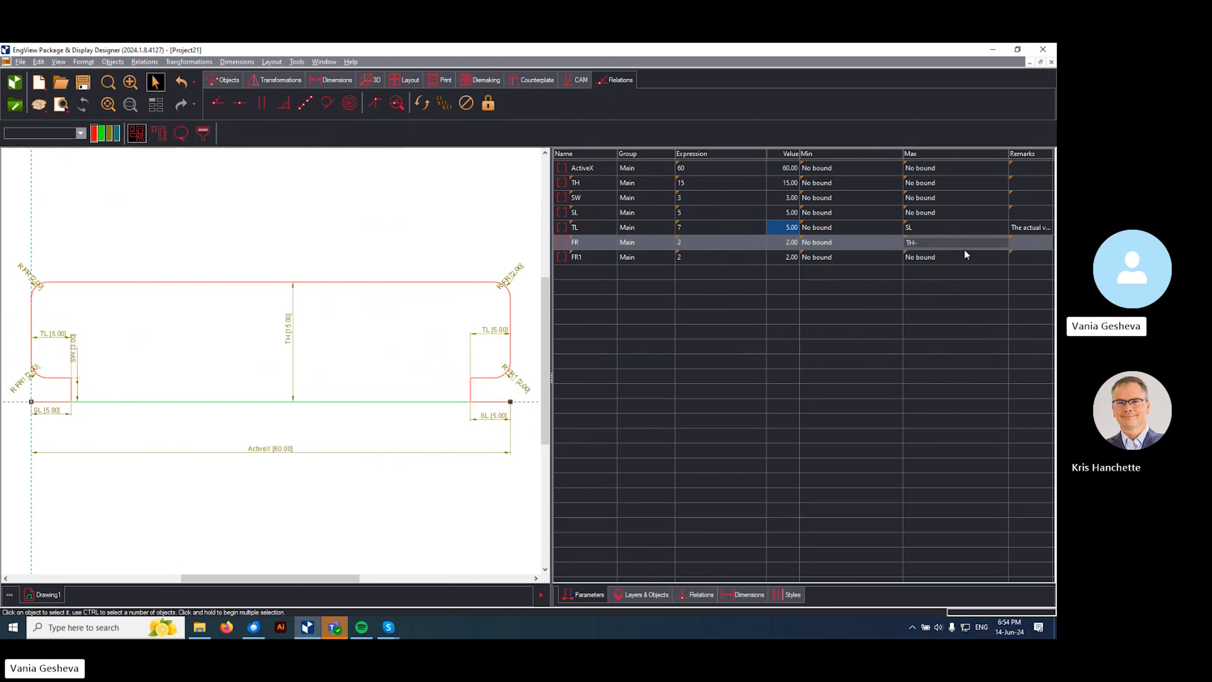
text(SW)
key(Return)
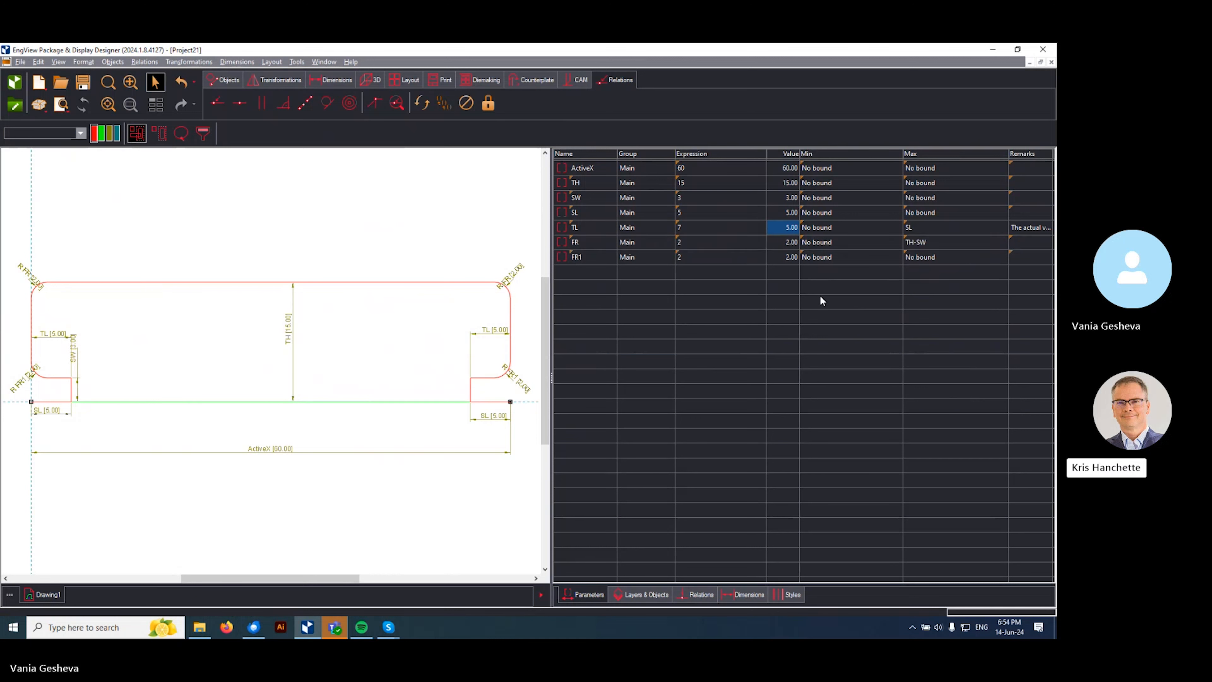
- Limit the parameter FR1 by entering TH-SW-FR as its maximum bound
click(582, 259)
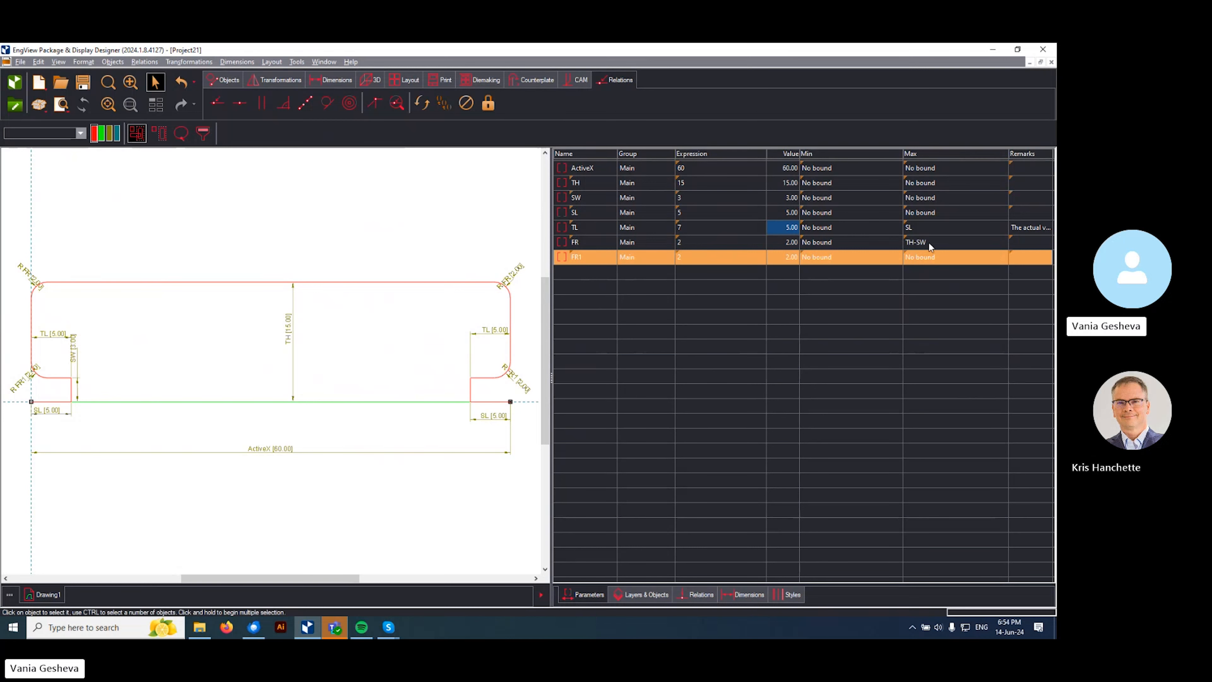
double_click(964, 257)
text(TH)
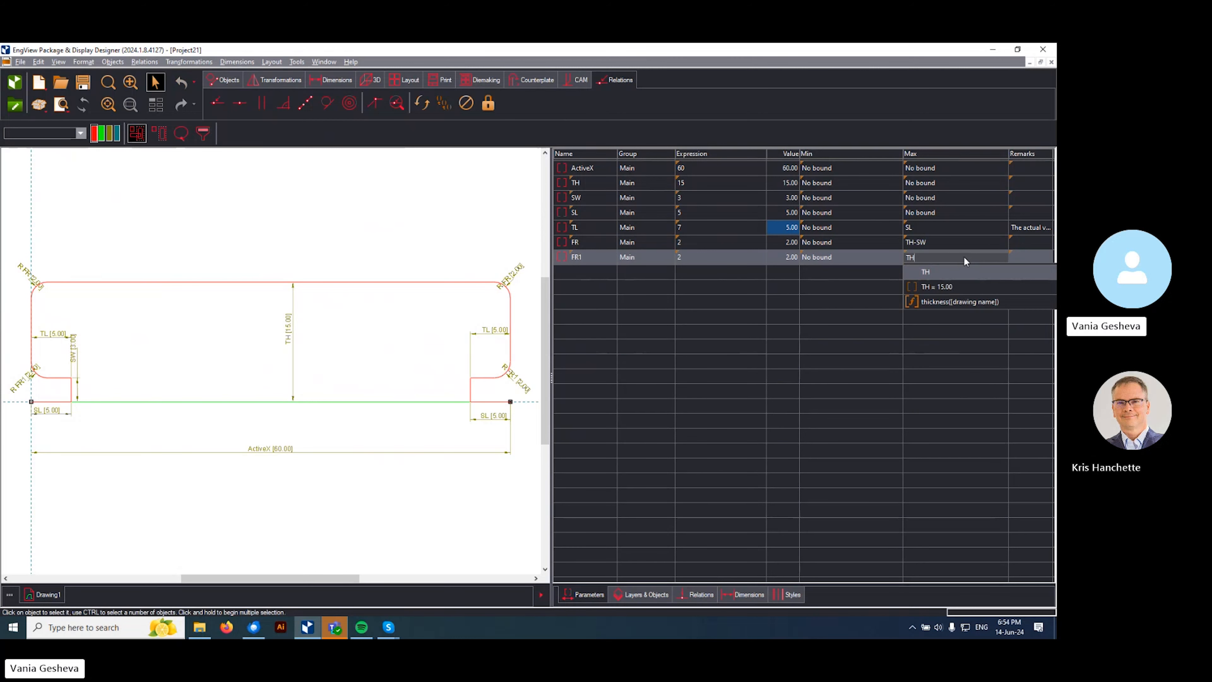
text(-SW-)
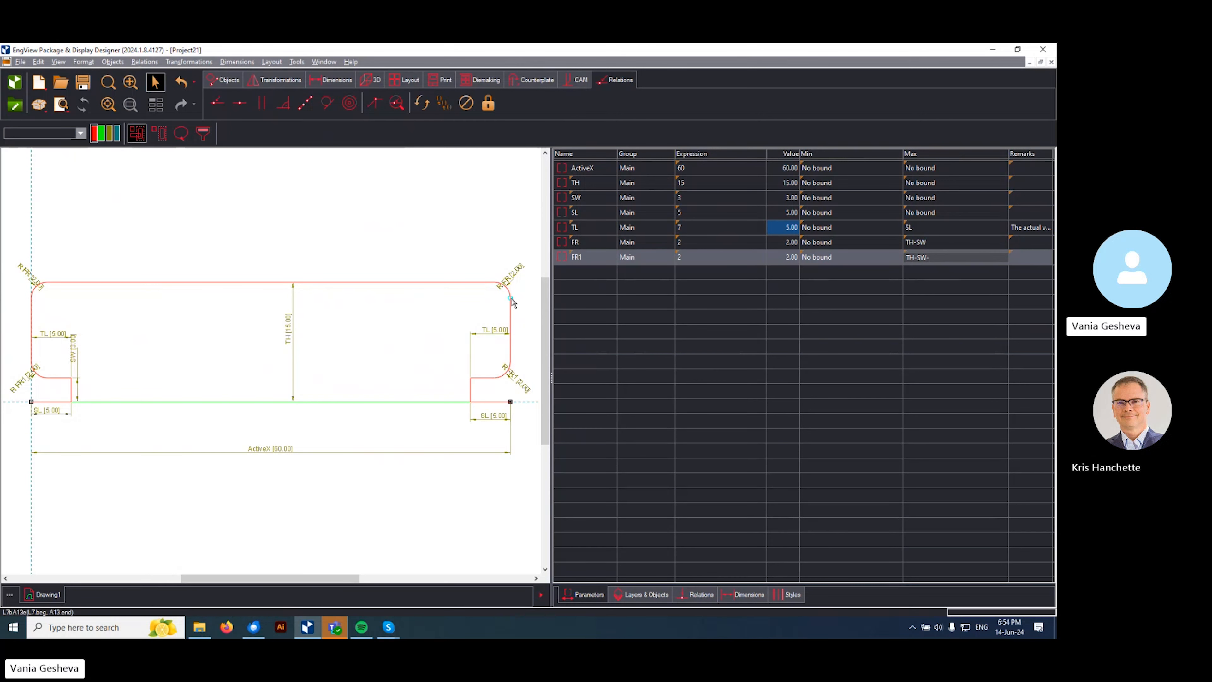
text(FR)
key(Return)
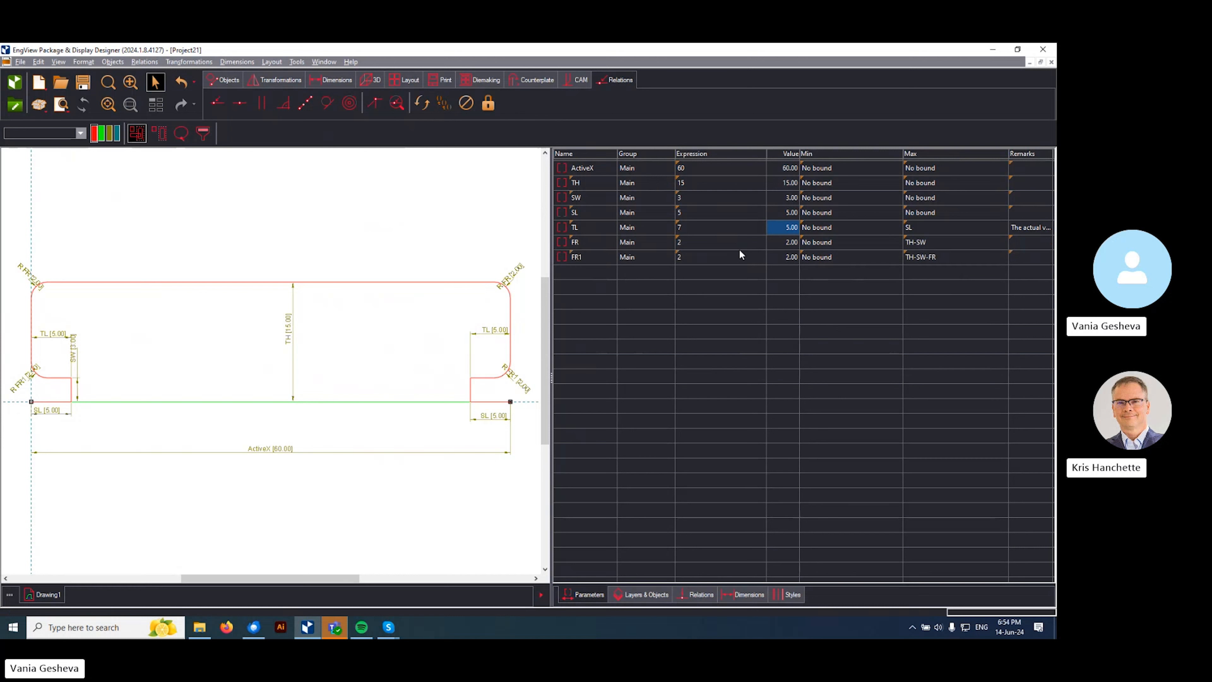
- Set FR to 3 and test the upper bound of FR1 by entering 20
double_click(735, 242)
key(BackSpace)
text(3)
key(Return)
double_click(732, 258)
text(0)
key(Return)
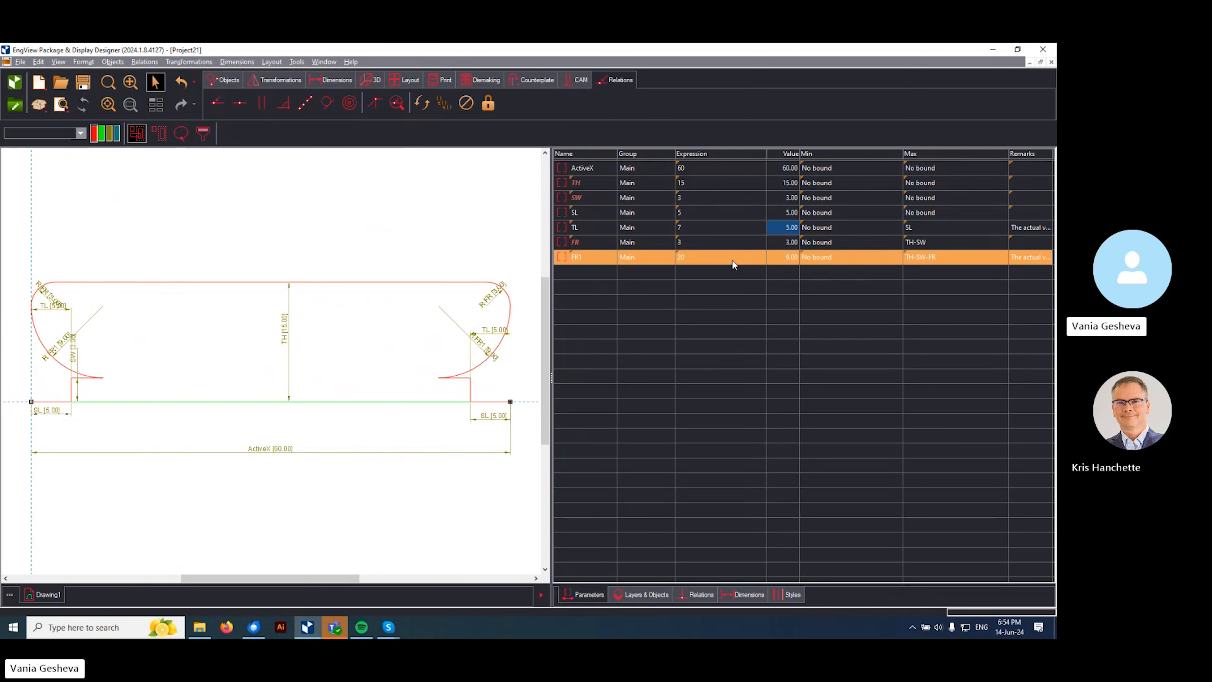
click(707, 348)
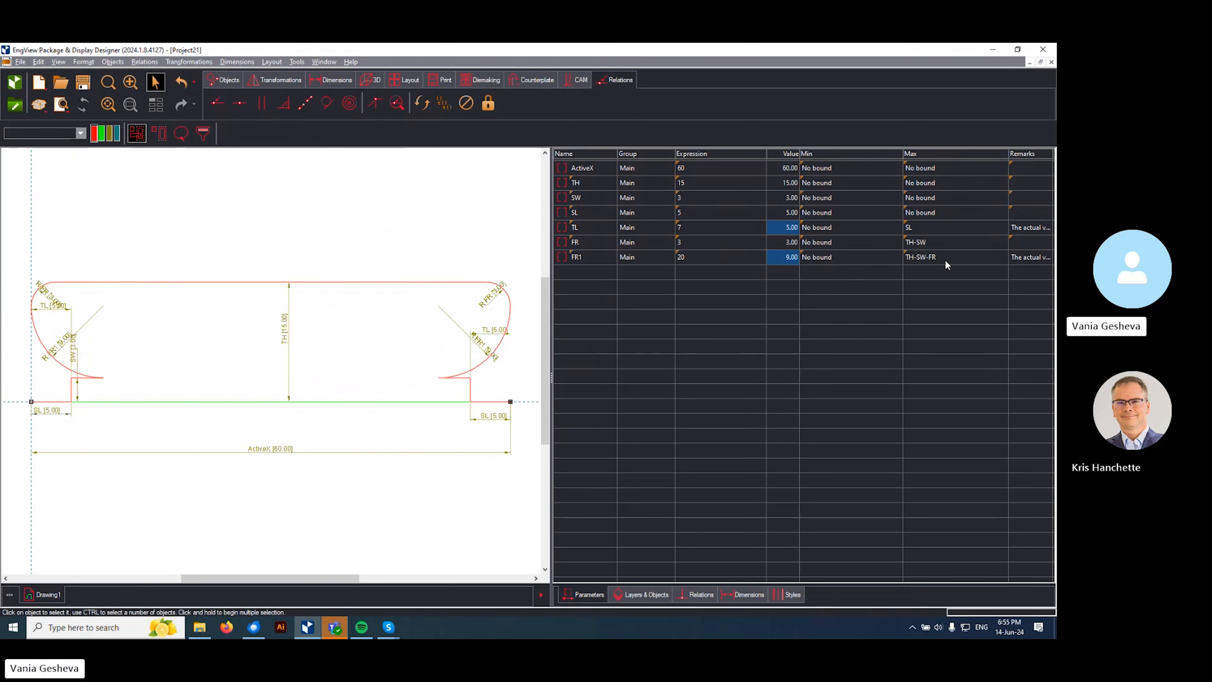
- Set the parameter FR1 to 3
double_click(679, 258)
text(3)
key(Return)
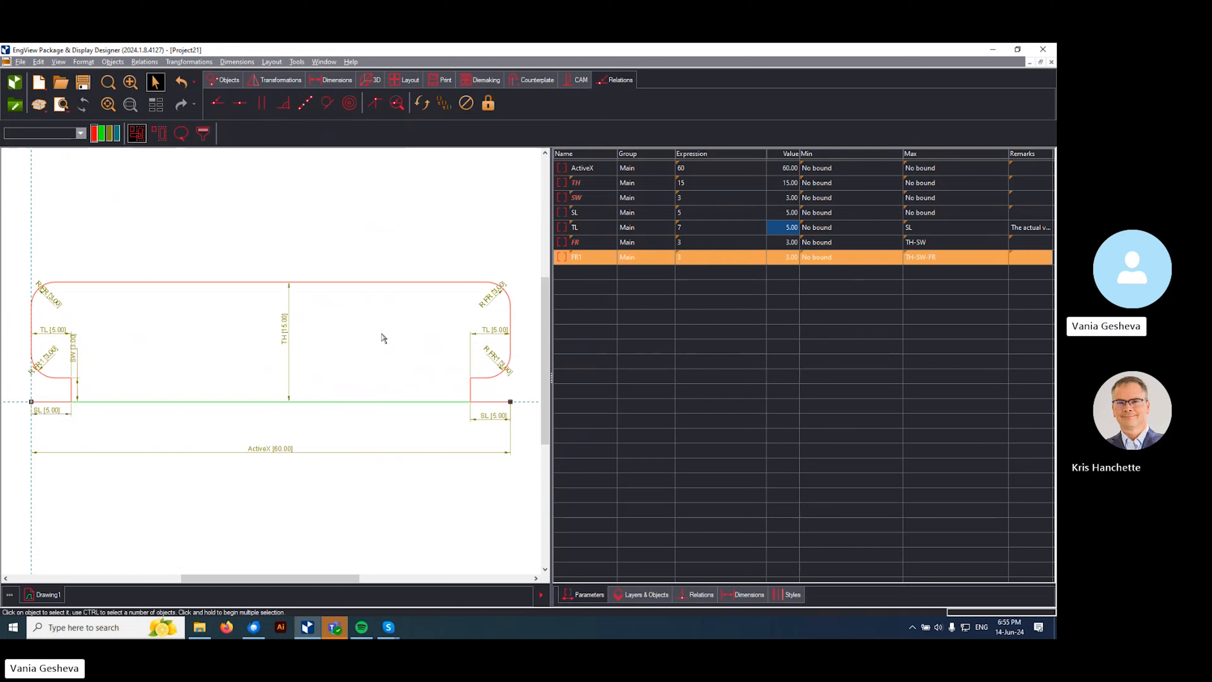
- Extend the maximum bound of FR1 to min(TL; TH-SW-FR) so the tab length TL also limits it
scroll(478, 362, up, 3)
drag(393, 578, 428, 578)
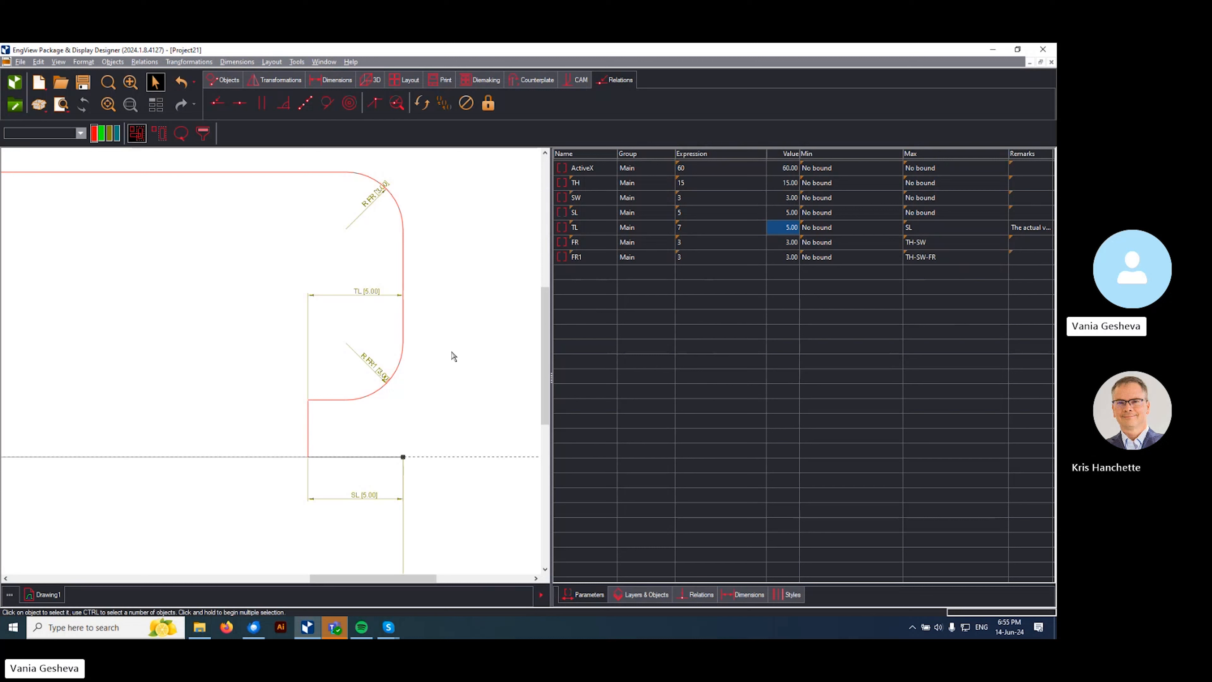
double_click(956, 257)
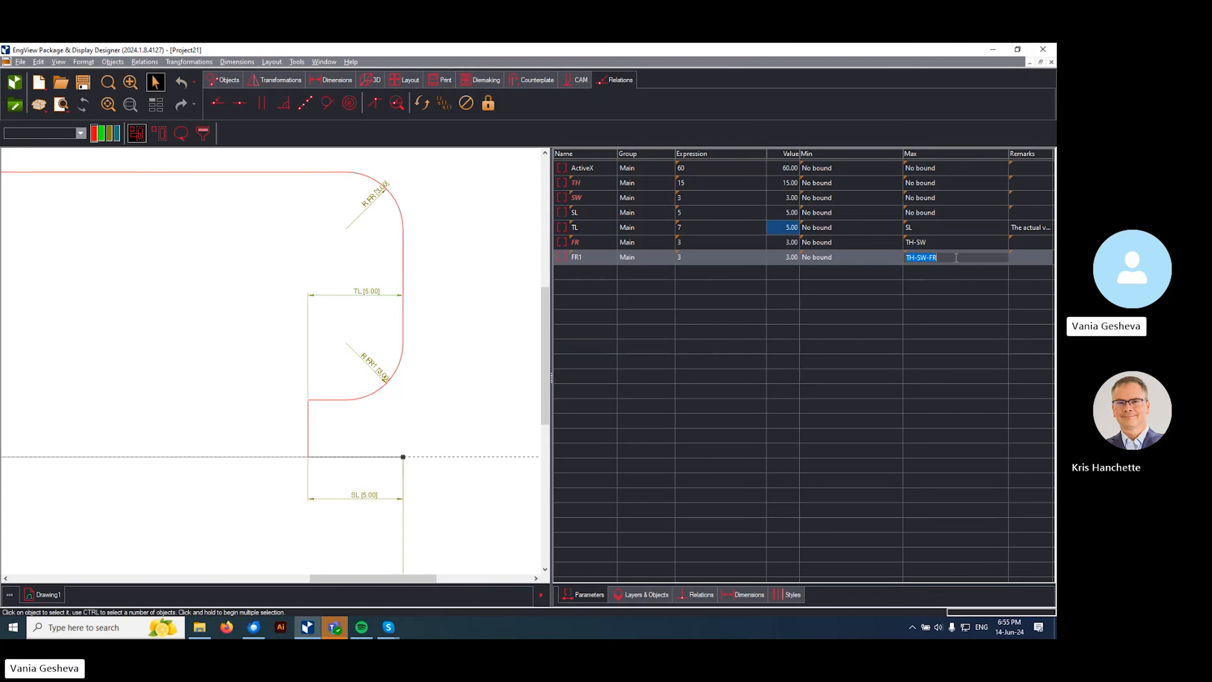
key(Home)
text(min(TL,)
key(Return)
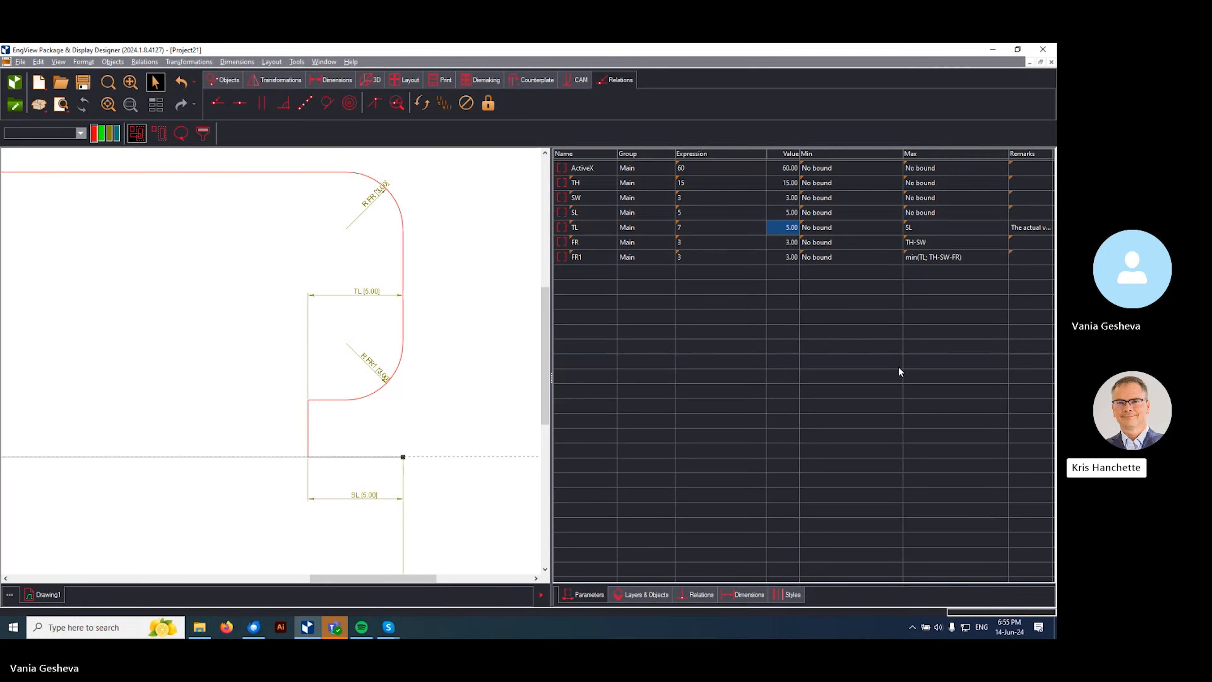
- Test the min(TL; TH-SW-FR) upper bound of FR1 by entering 30 as its expression
click(716, 259)
text(0)
key(Return)
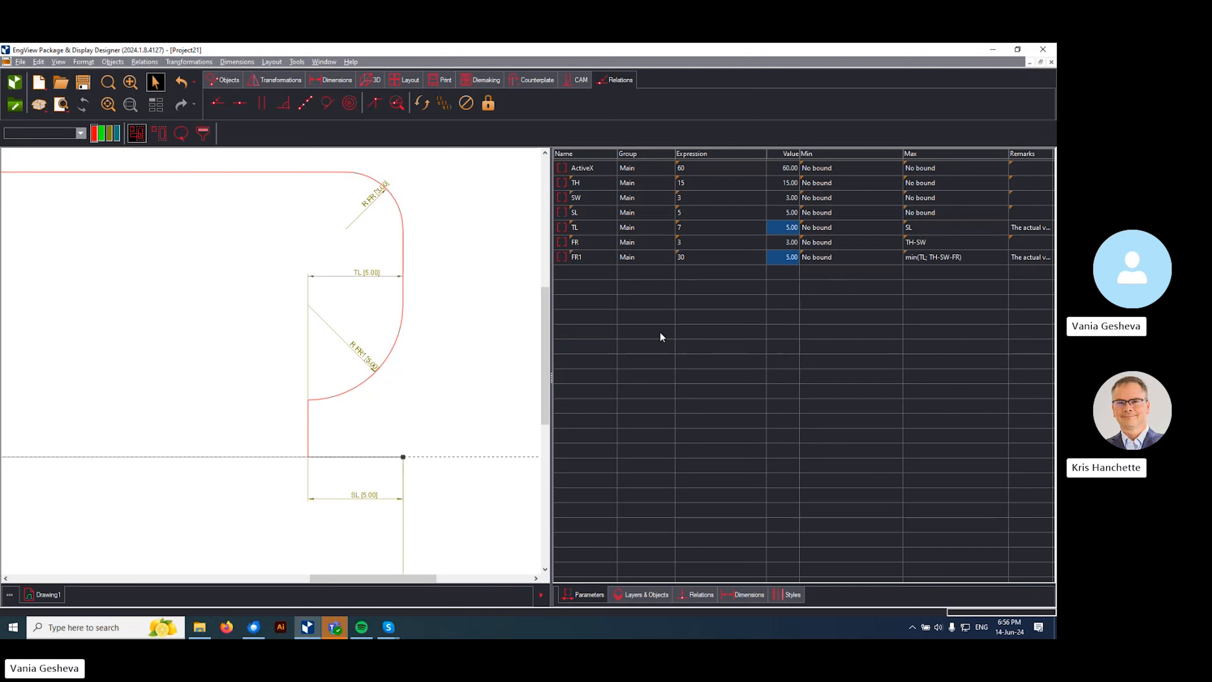
key(F4)
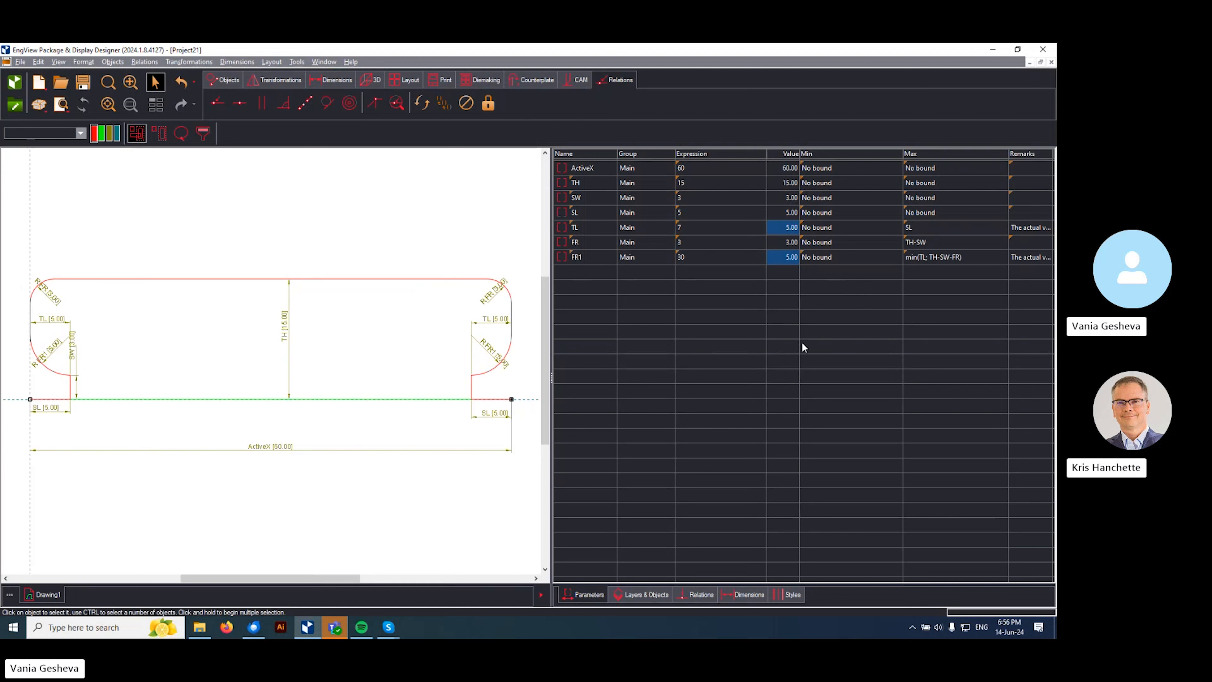
- Set both corner radius parameters, FR and FR1, to 1
click(699, 242)
text(1)
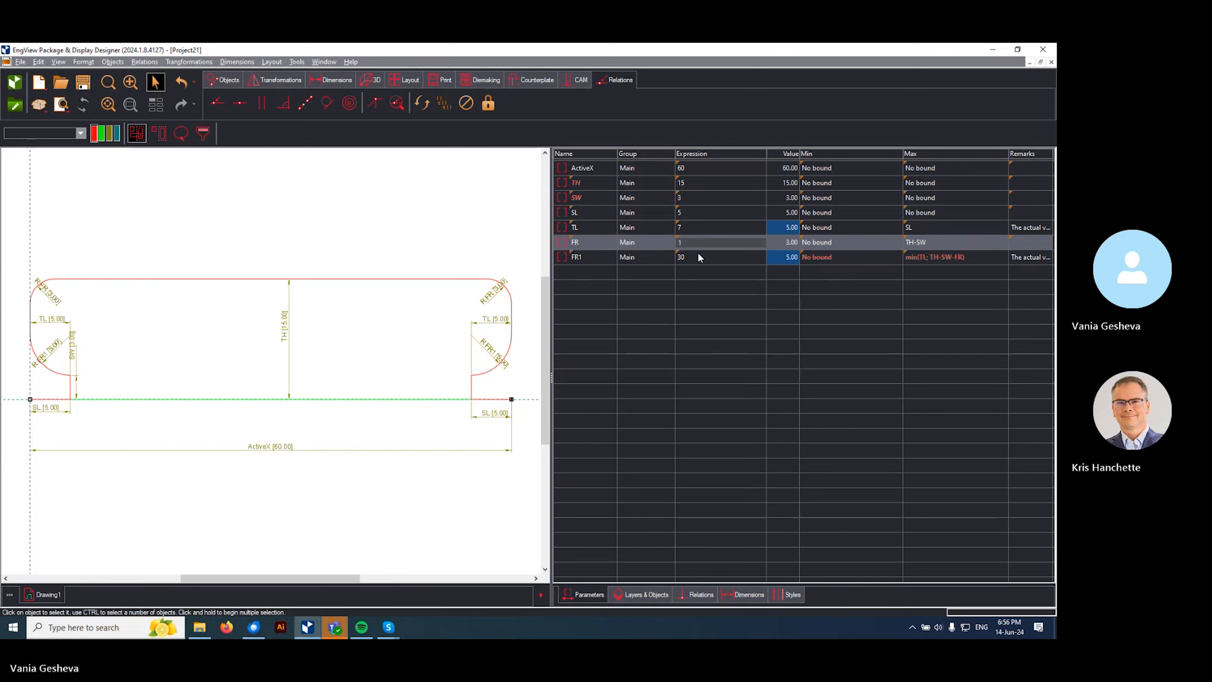
click(698, 257)
text(1)
click(707, 300)
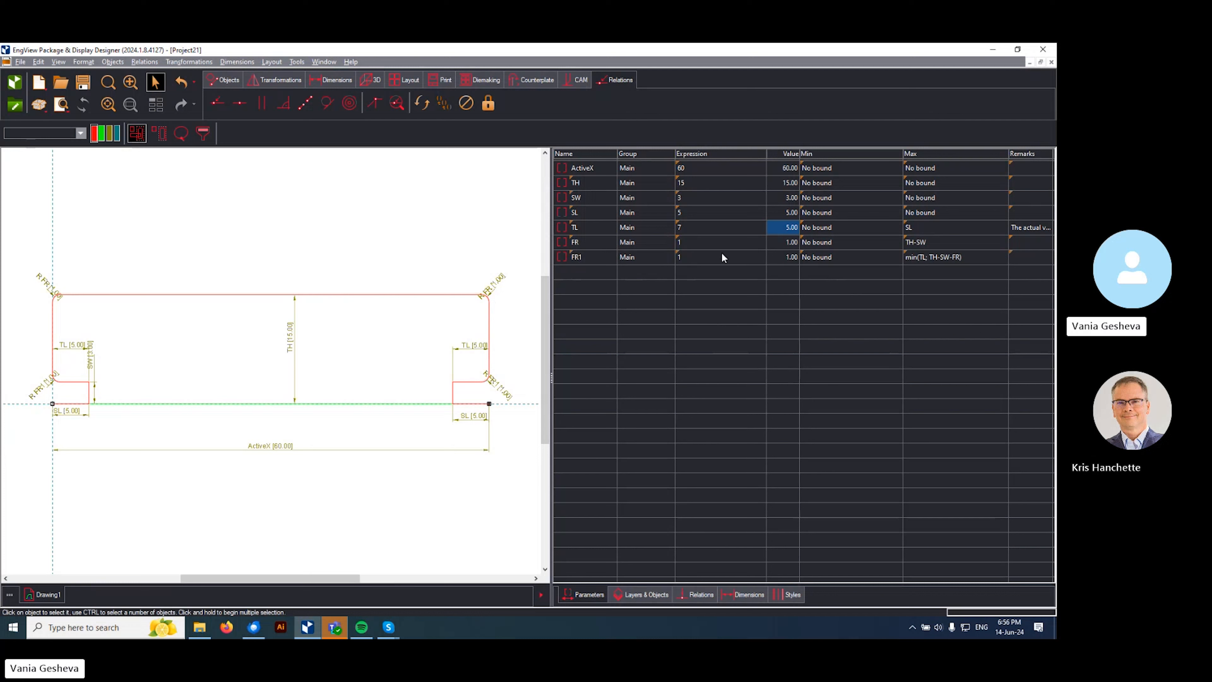
- Link FR1 to the other radius parameter by entering FR as its expression
click(739, 258)
text(FR)
key(Return)
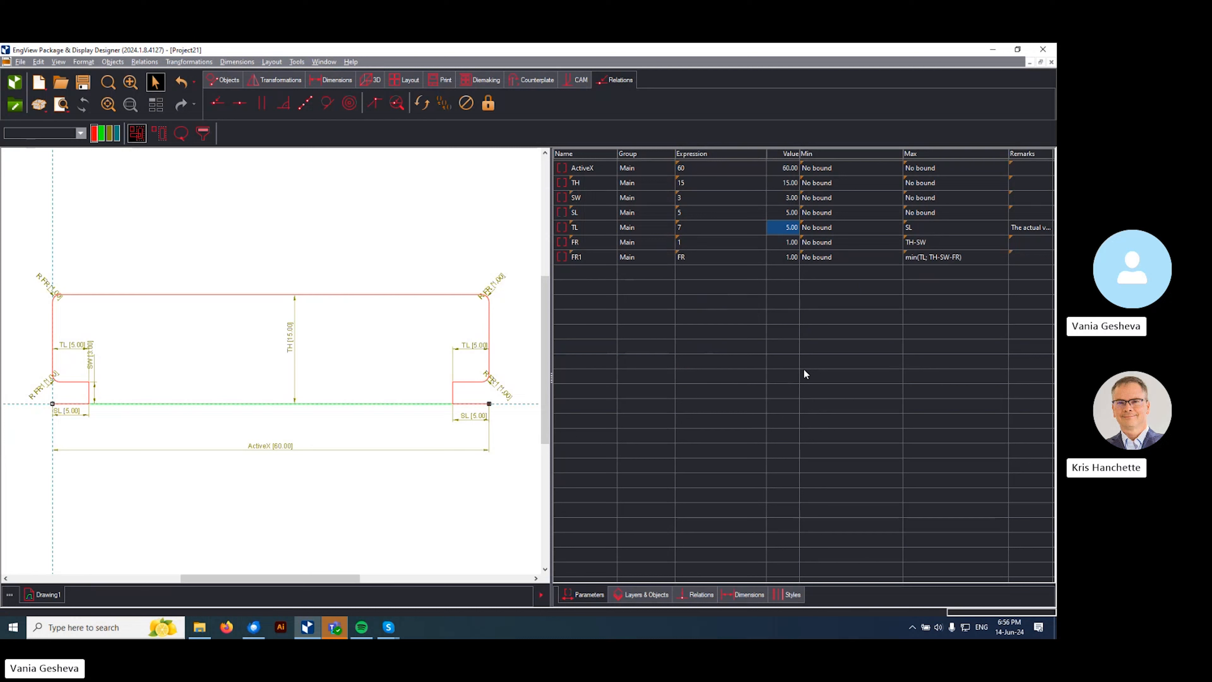
- Set the tab length parameter TL to 3 and check the geometric assumptions
click(747, 229)
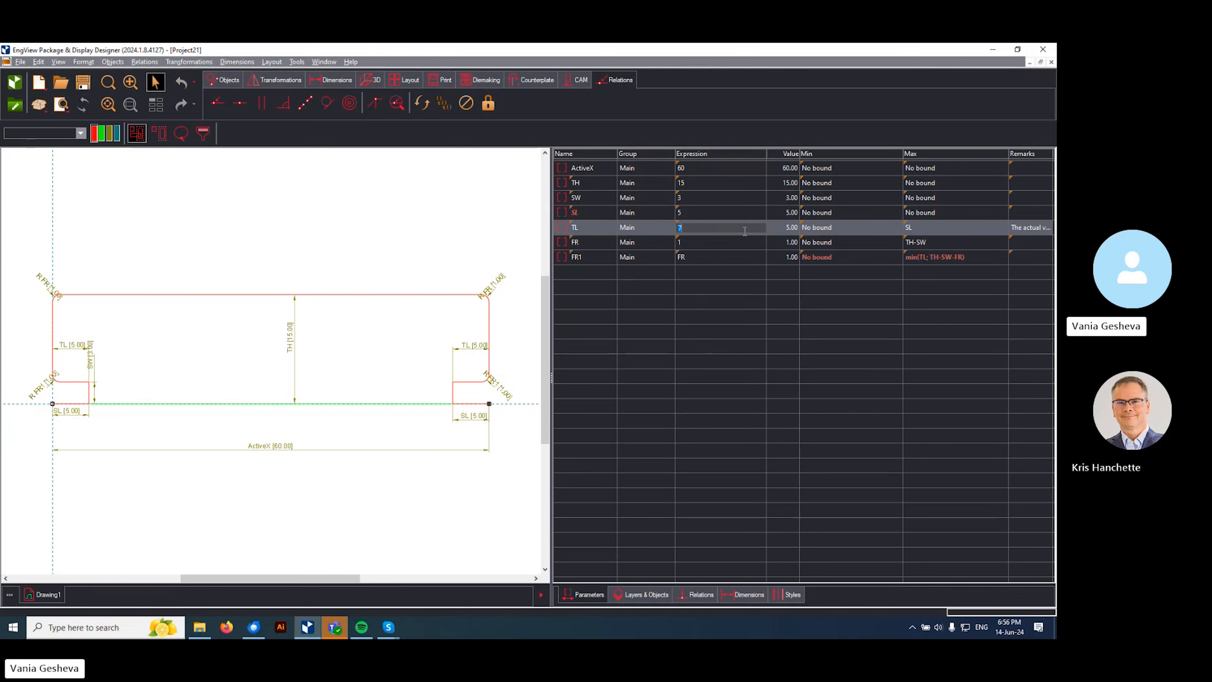
text(3)
click(704, 373)
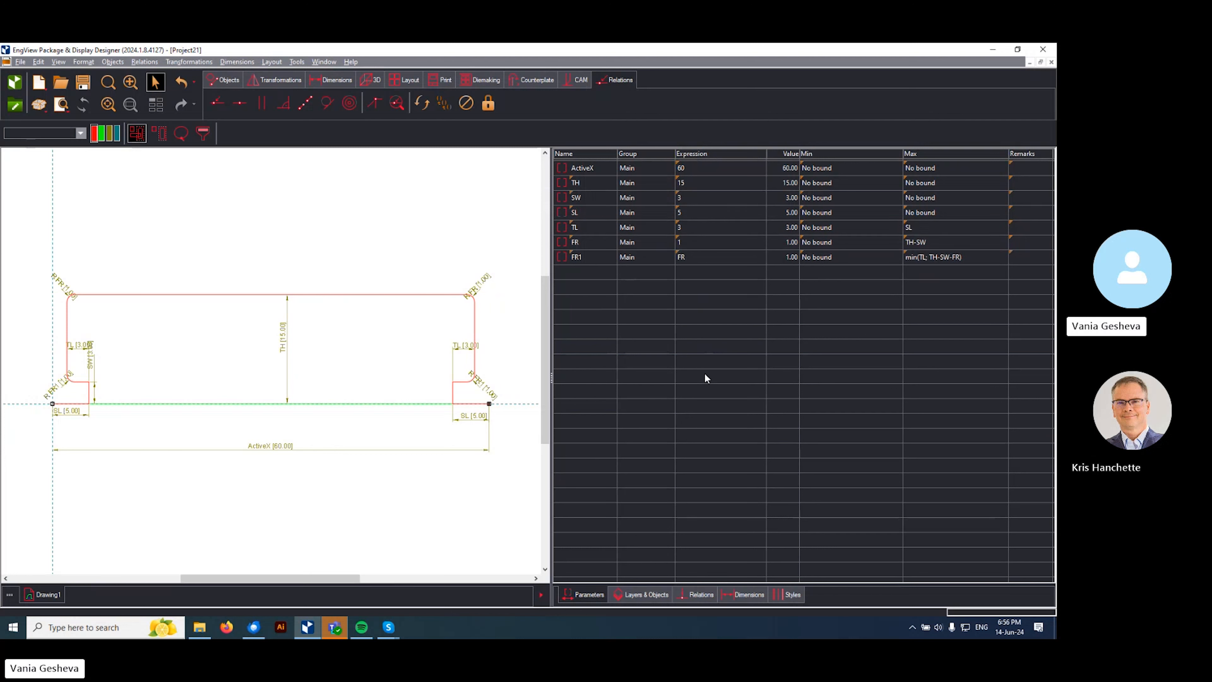
click(443, 103)
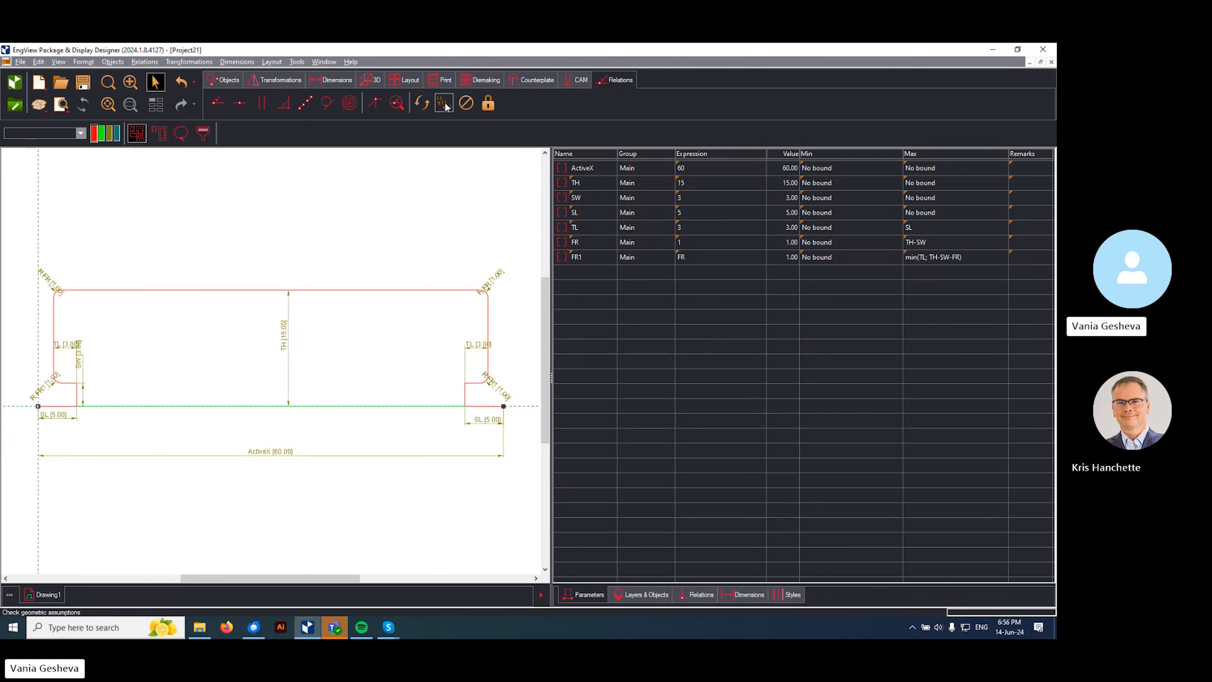
- Make the parameters TH, SW, SL, TL, FR and FR1 global, leaving out ActiveX
click(592, 375)
click(589, 182)
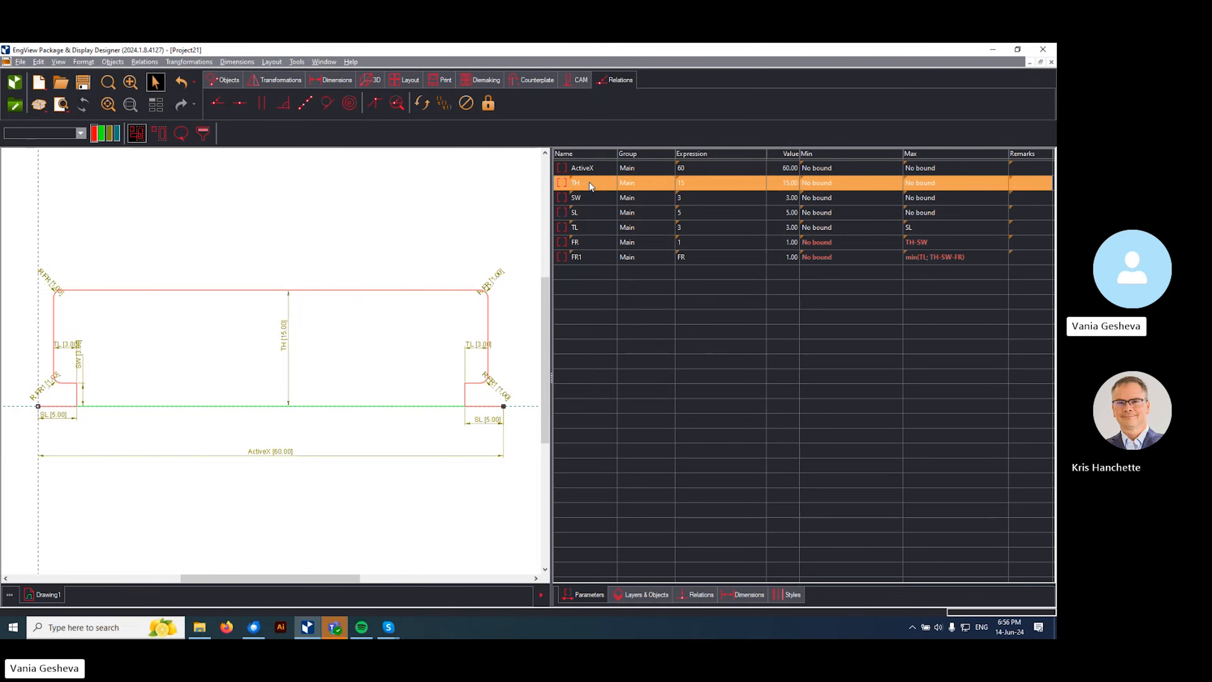
shift+click(580, 254)
right_click(580, 255)
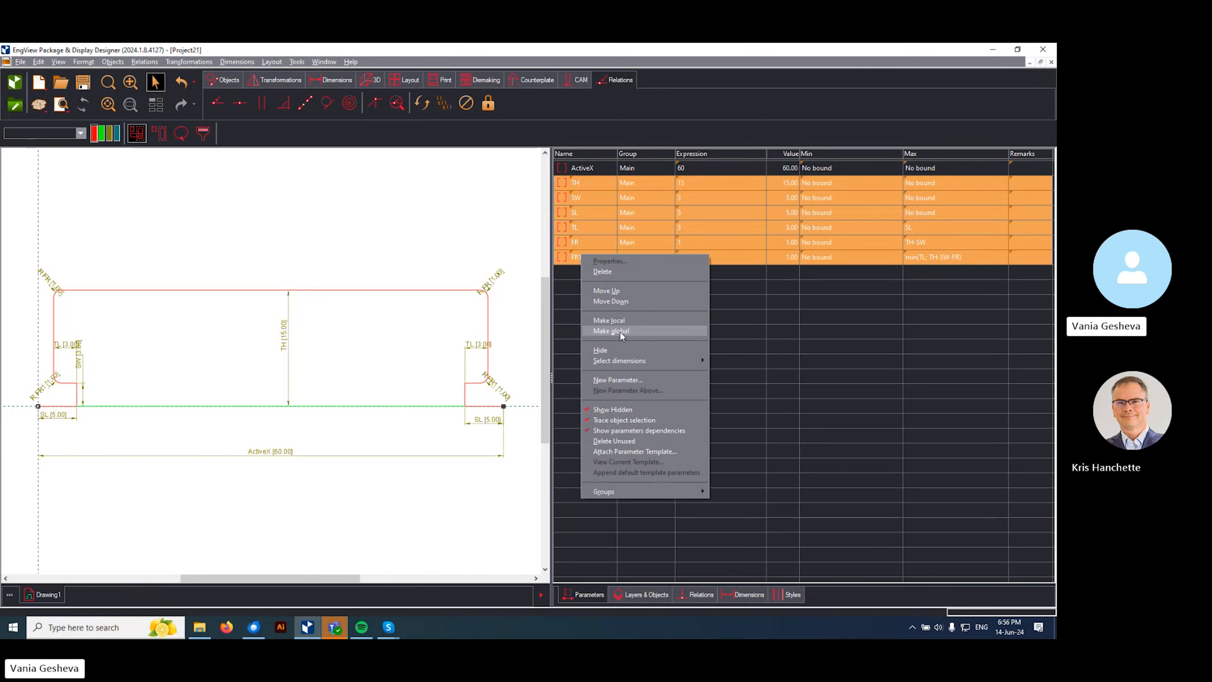
click(655, 330)
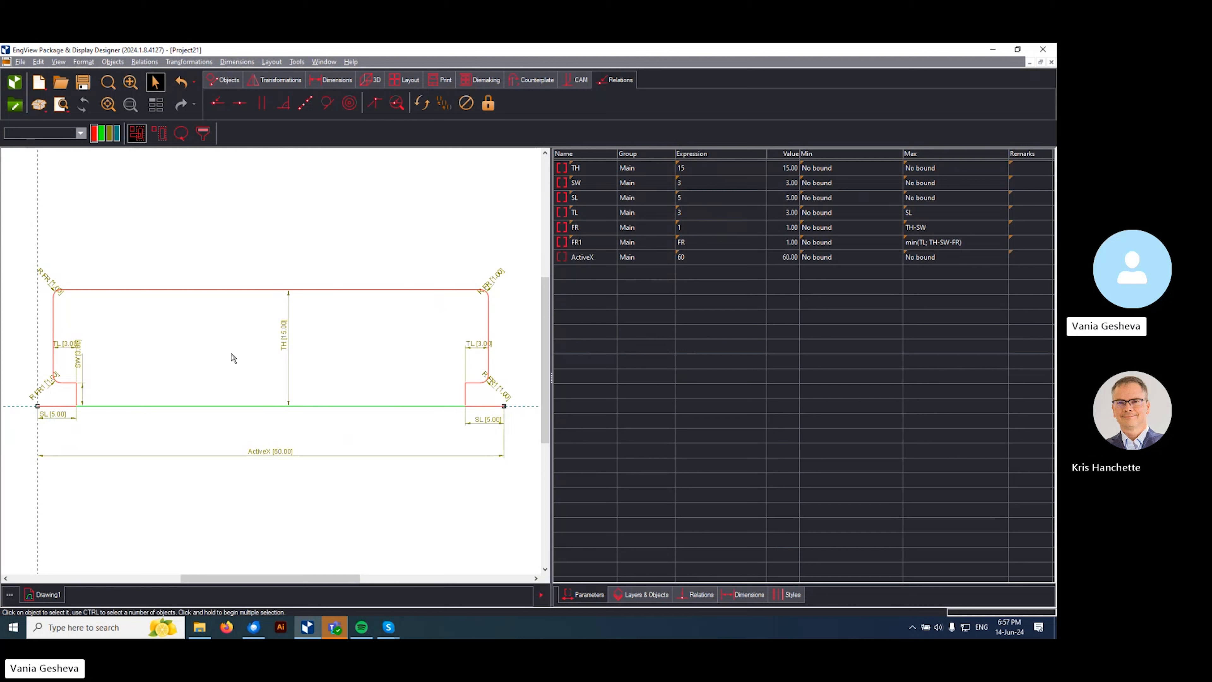
- Set the overlapping flag on the three segments of the tab's baseline
right_click(65, 406)
click(102, 524)
right_click(197, 406)
click(237, 523)
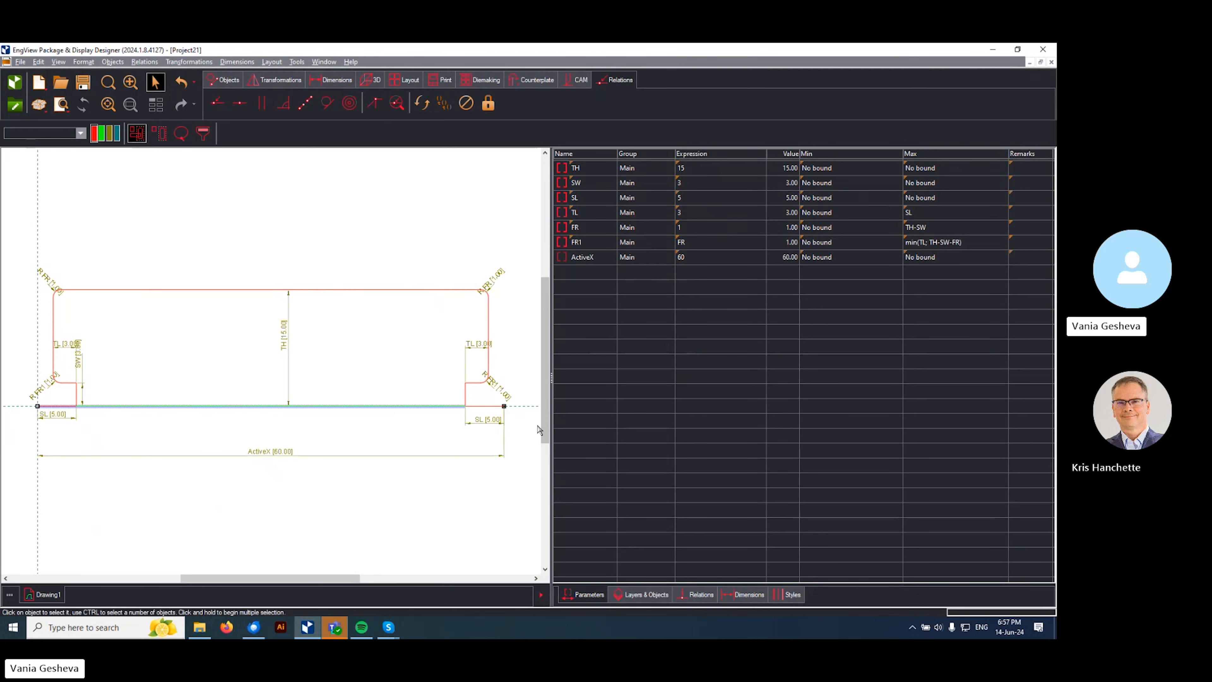
right_click(491, 407)
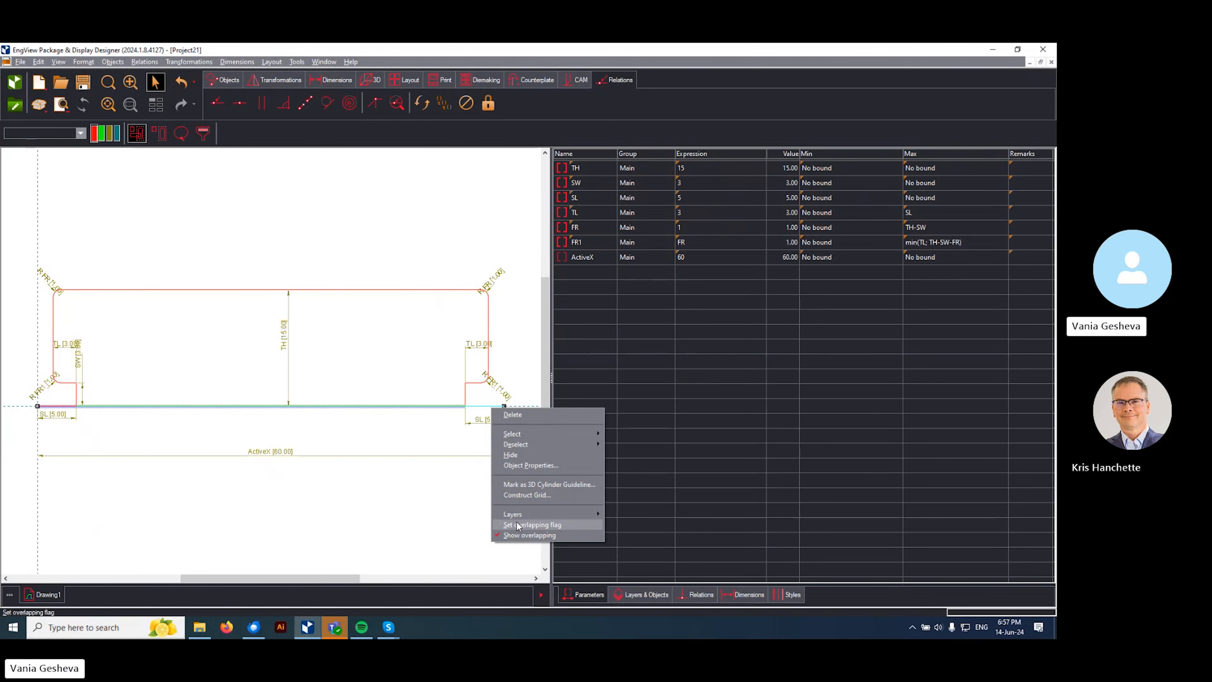
click(530, 524)
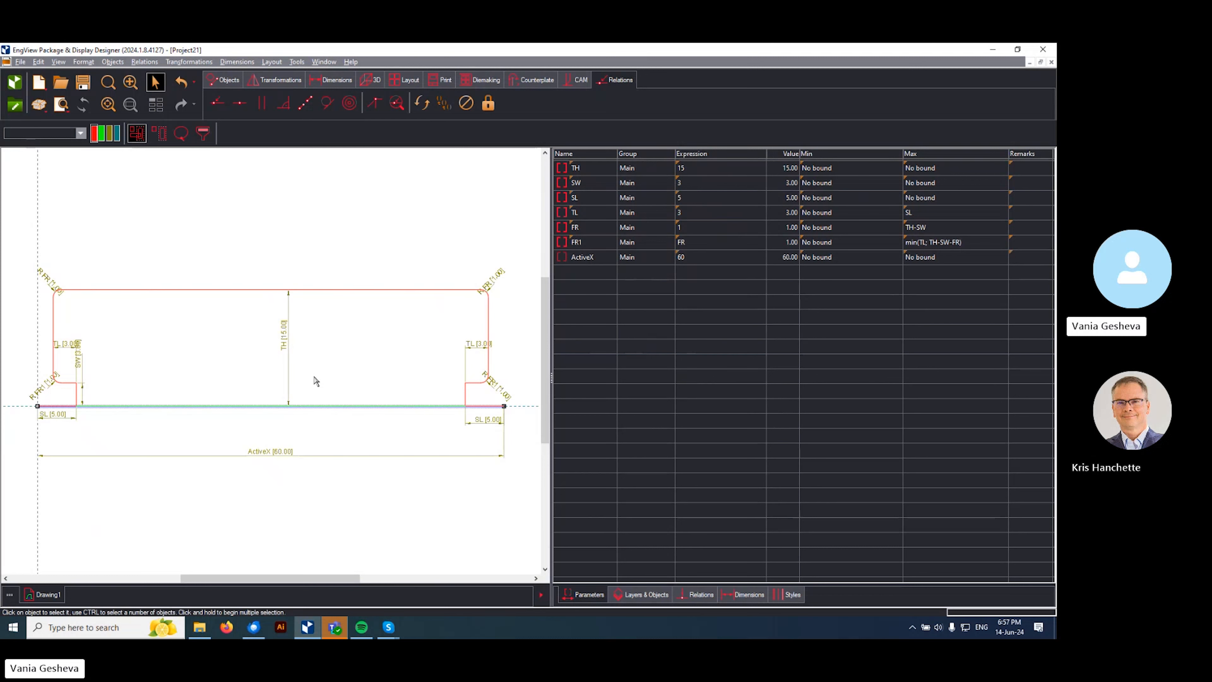
- Add a new parameter group named Tongue
right_click(636, 306)
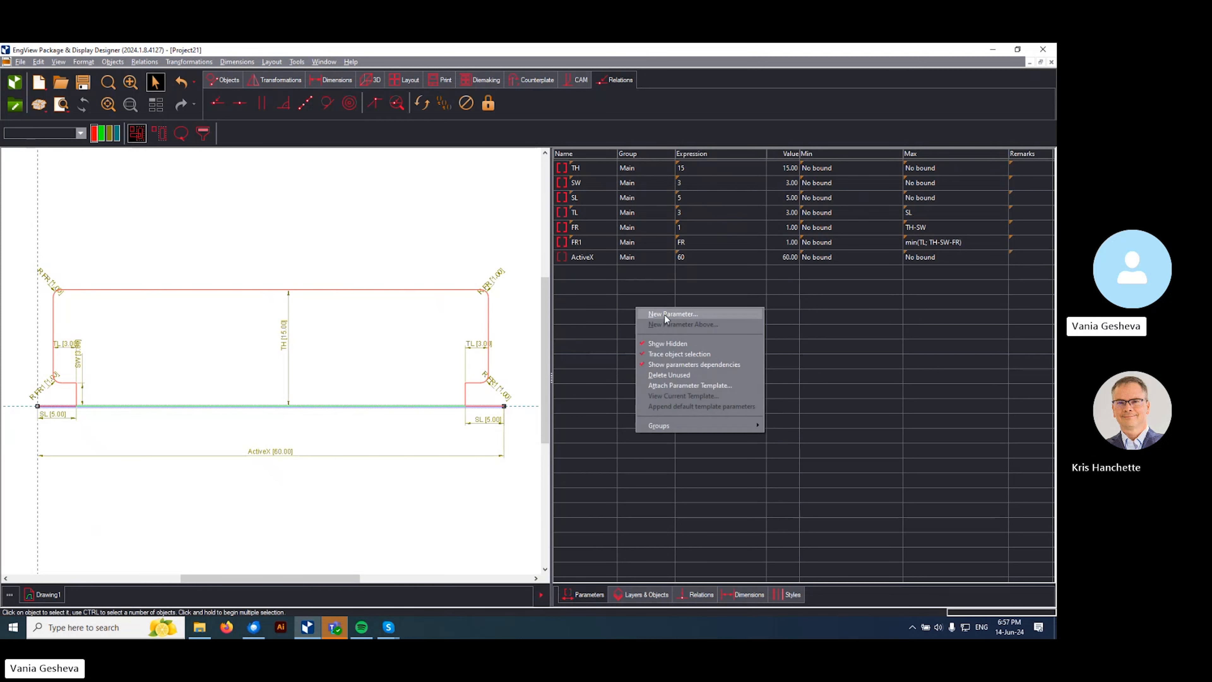
mouse_move(676, 428)
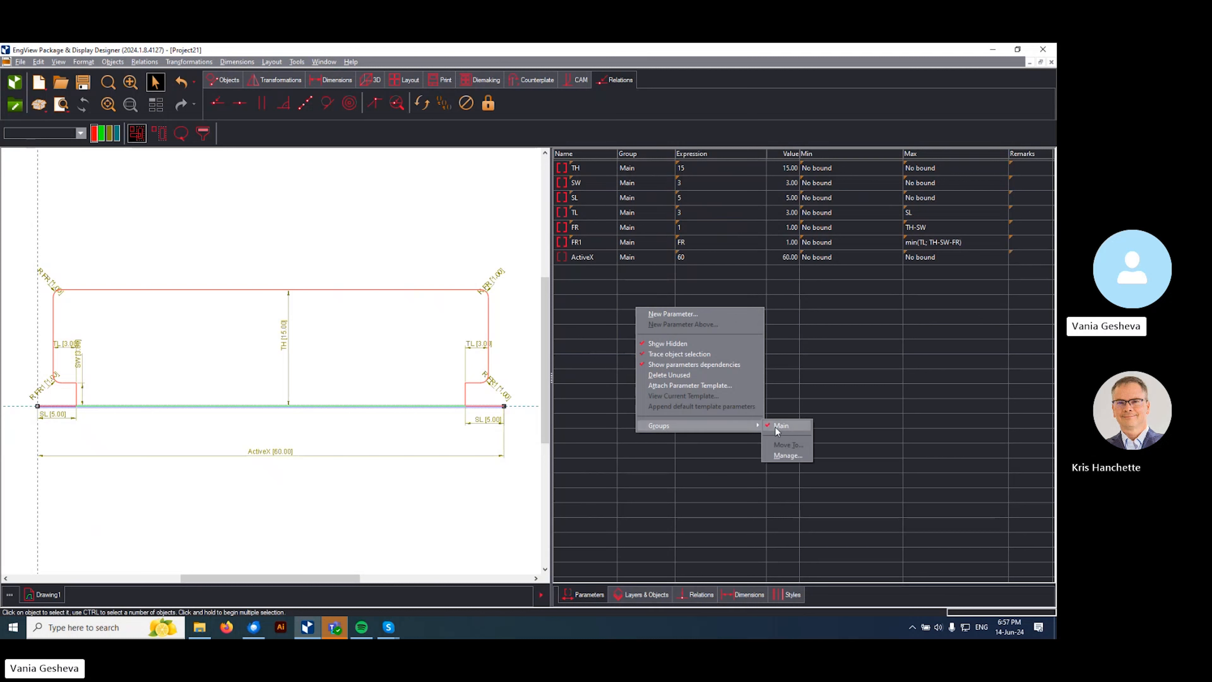
click(788, 455)
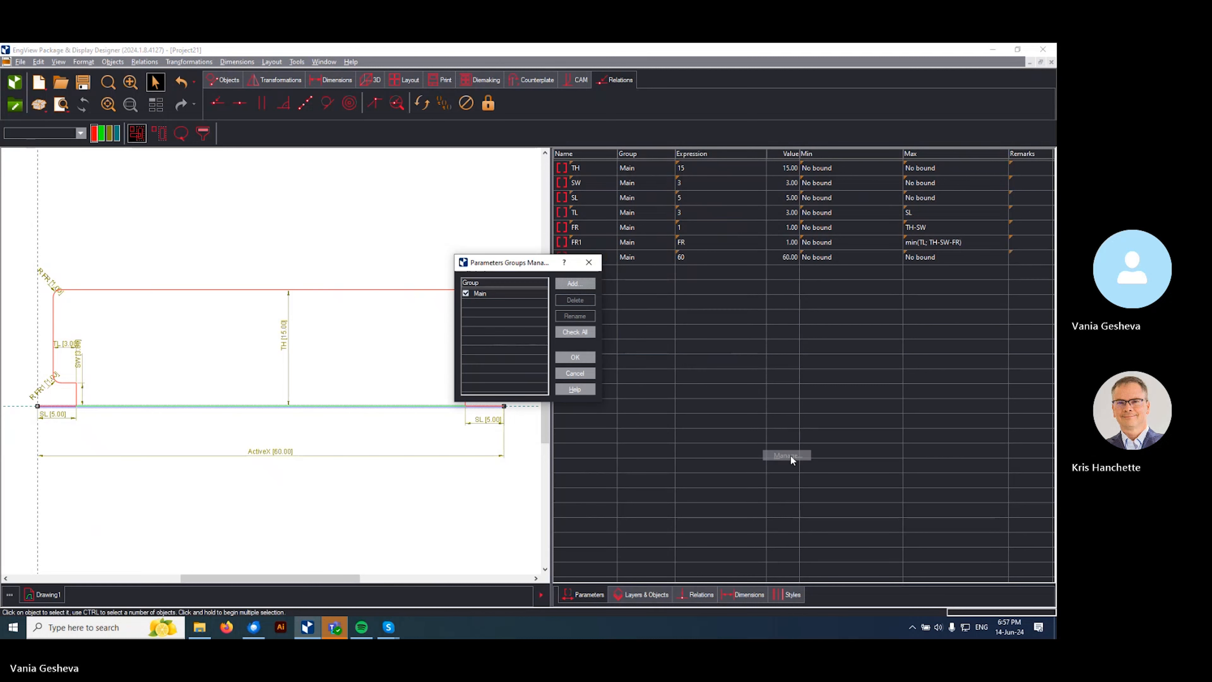
click(575, 287)
text(Tongue)
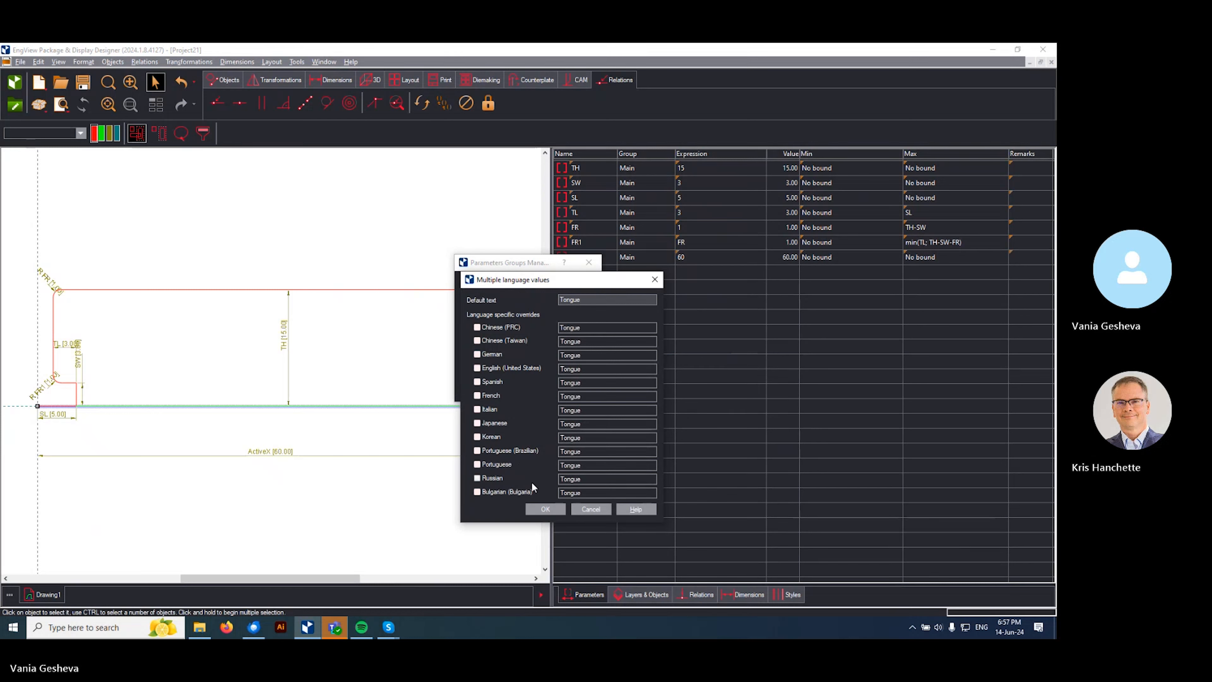
click(546, 508)
click(581, 351)
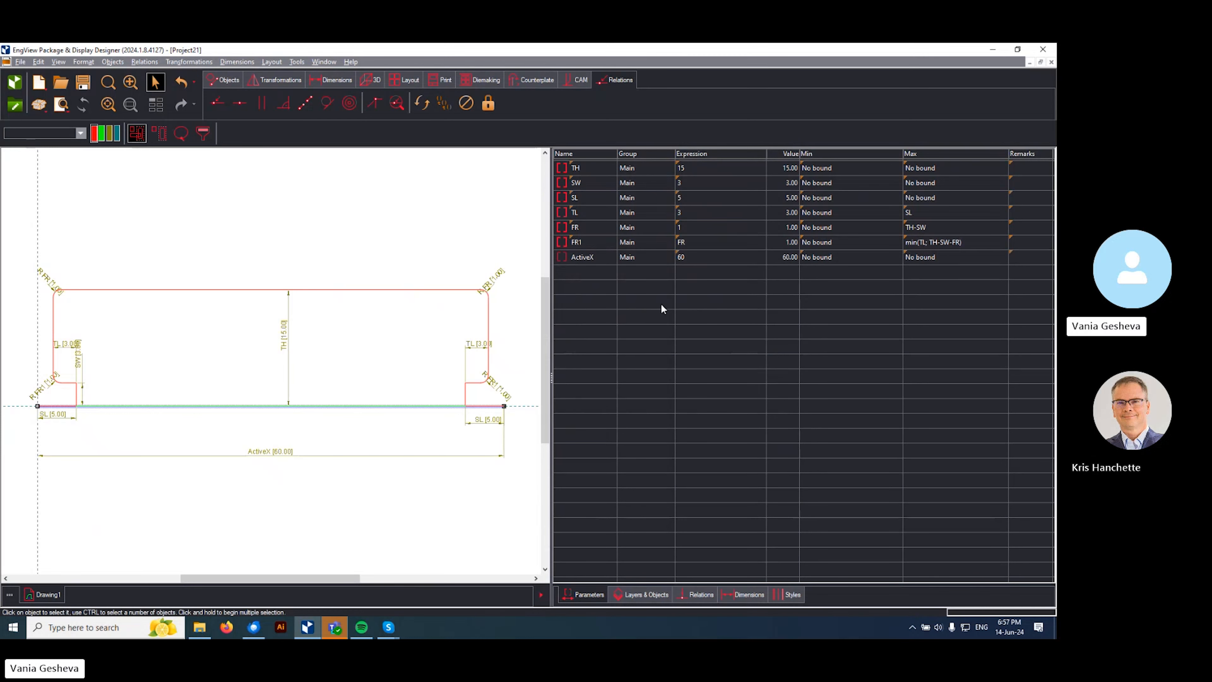
- Move the parameters TH, SW, SL, TL, FR and FR1 to the Tongue group
click(589, 163)
shift+click(589, 241)
right_click(591, 242)
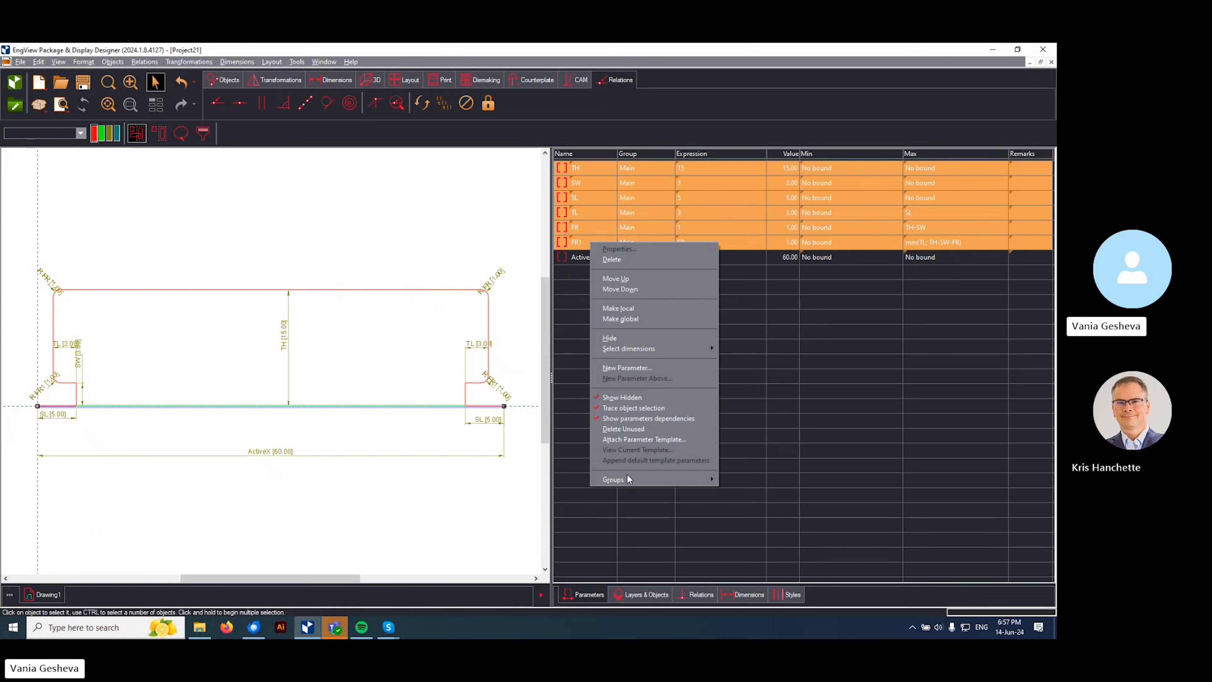
mouse_move(666, 484)
click(730, 508)
click(498, 321)
click(482, 365)
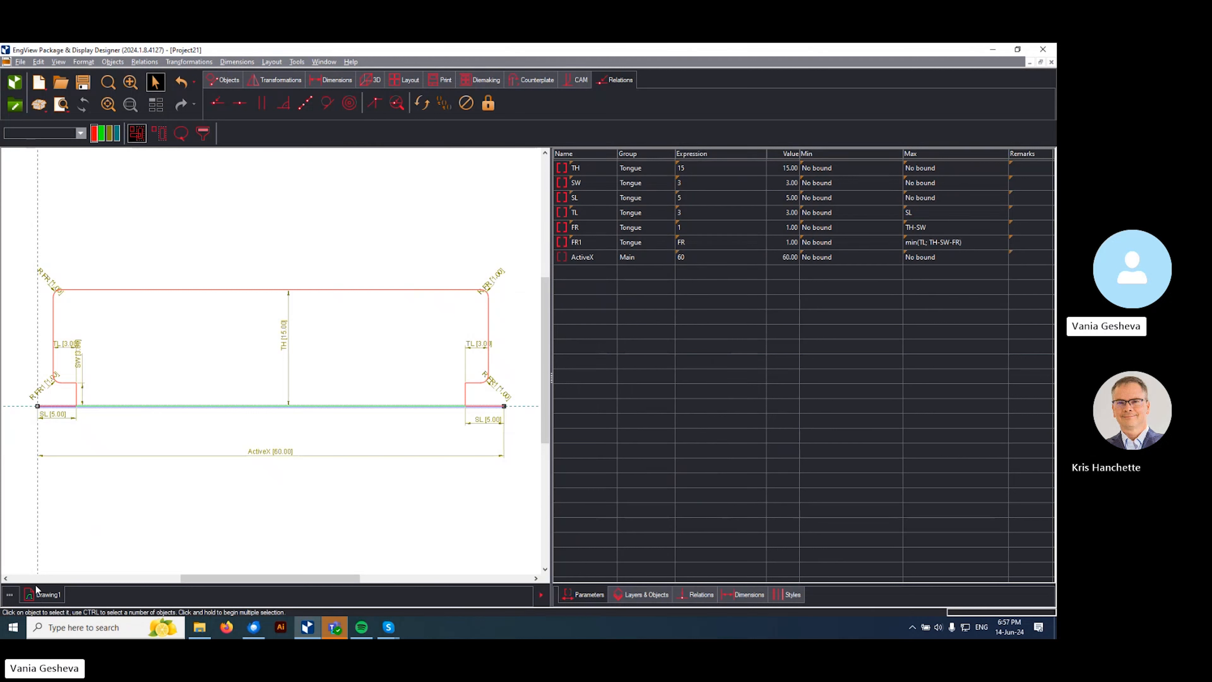
- Rename the drawing Drawing1 as Tongue
right_click(50, 597)
click(70, 585)
text(Tongue)
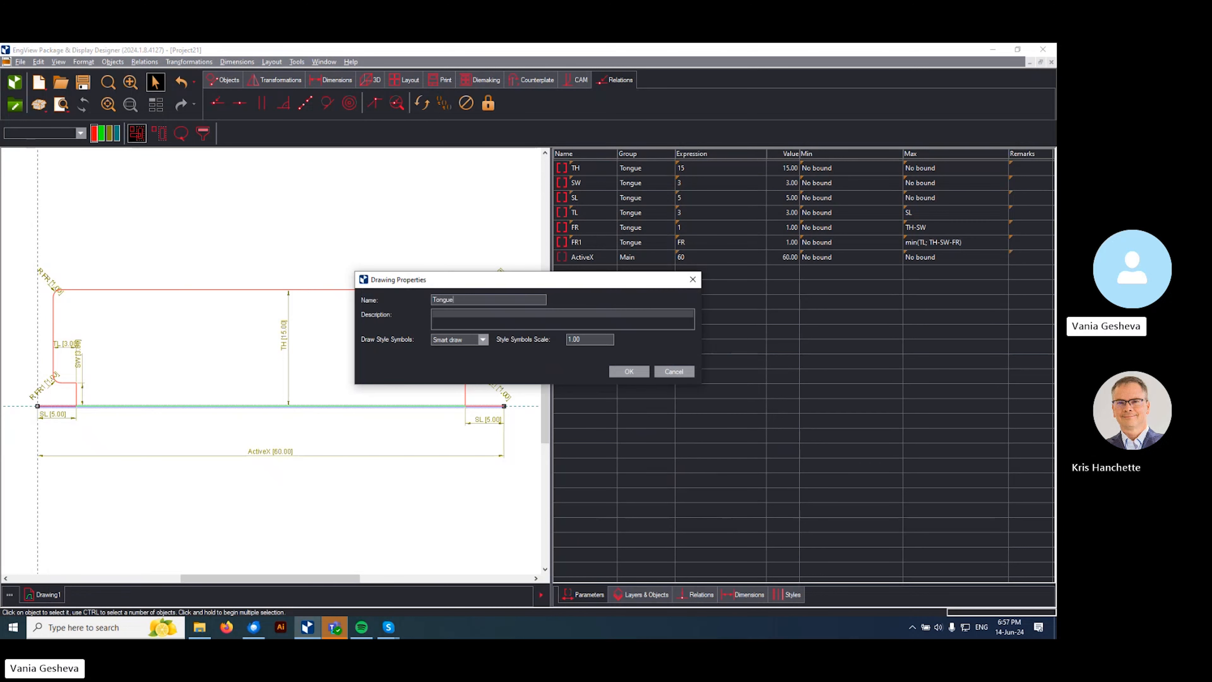
click(636, 371)
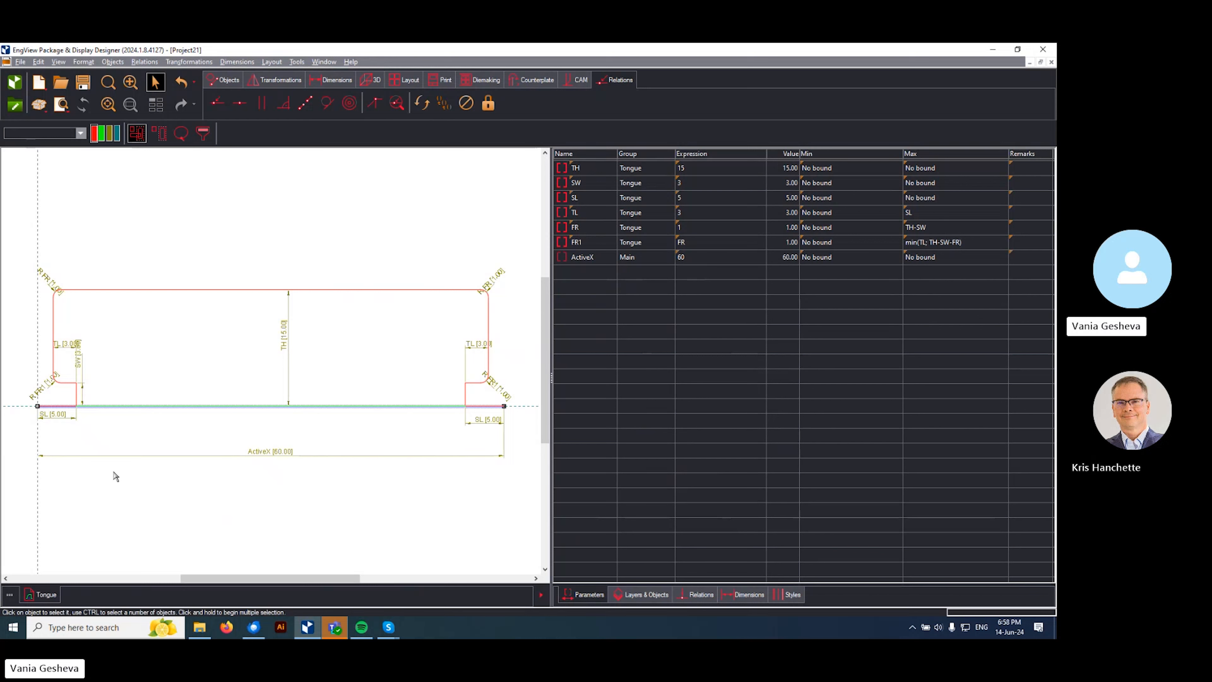
- Move the SW dimension outside the tab's left edge and hide the left FR1 radius dimension
drag(84, 361, 20, 368)
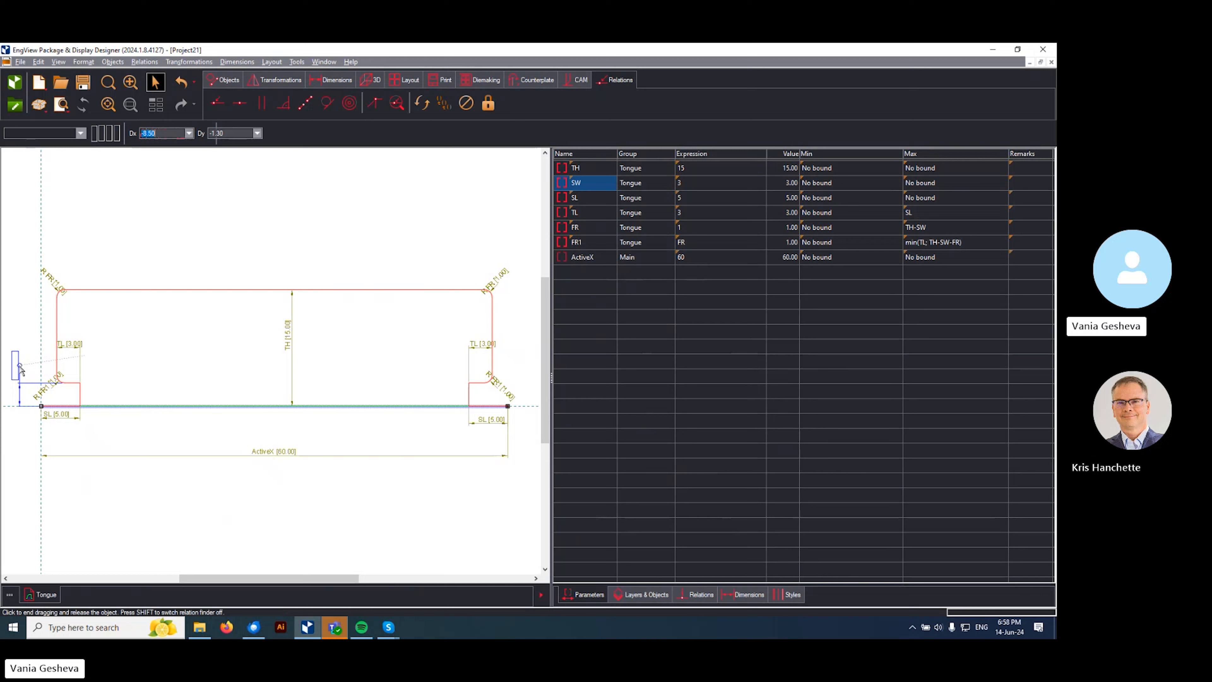
click(20, 369)
click(50, 387)
right_click(51, 389)
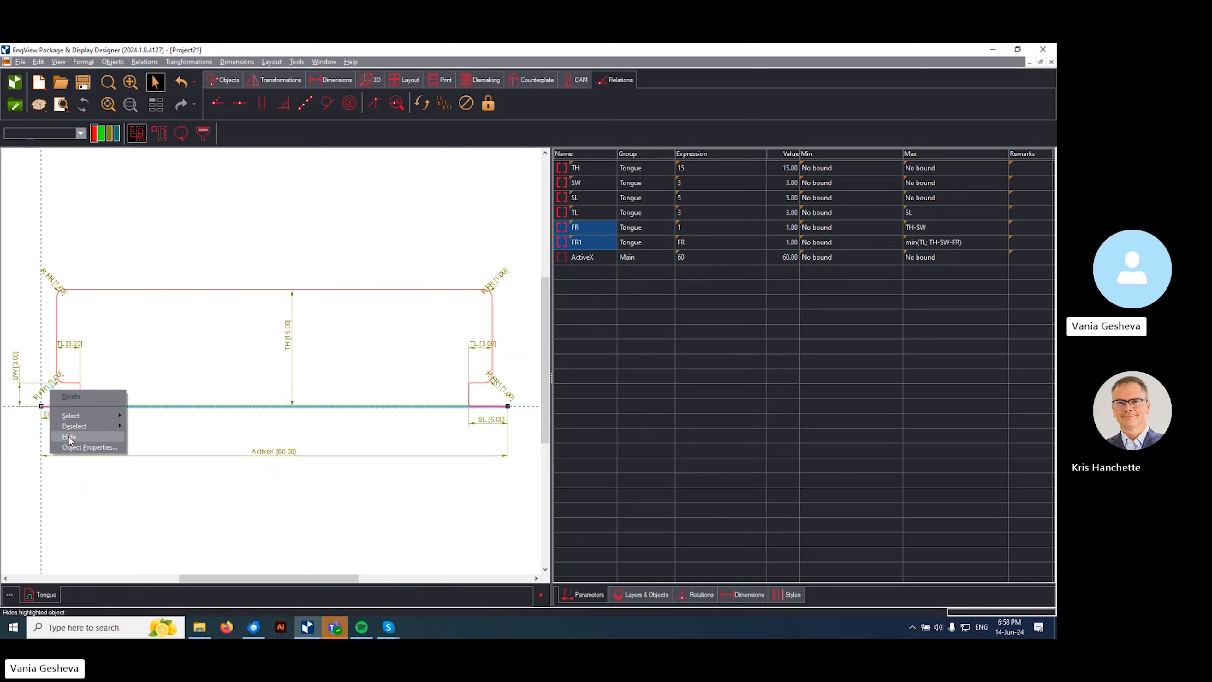
click(70, 437)
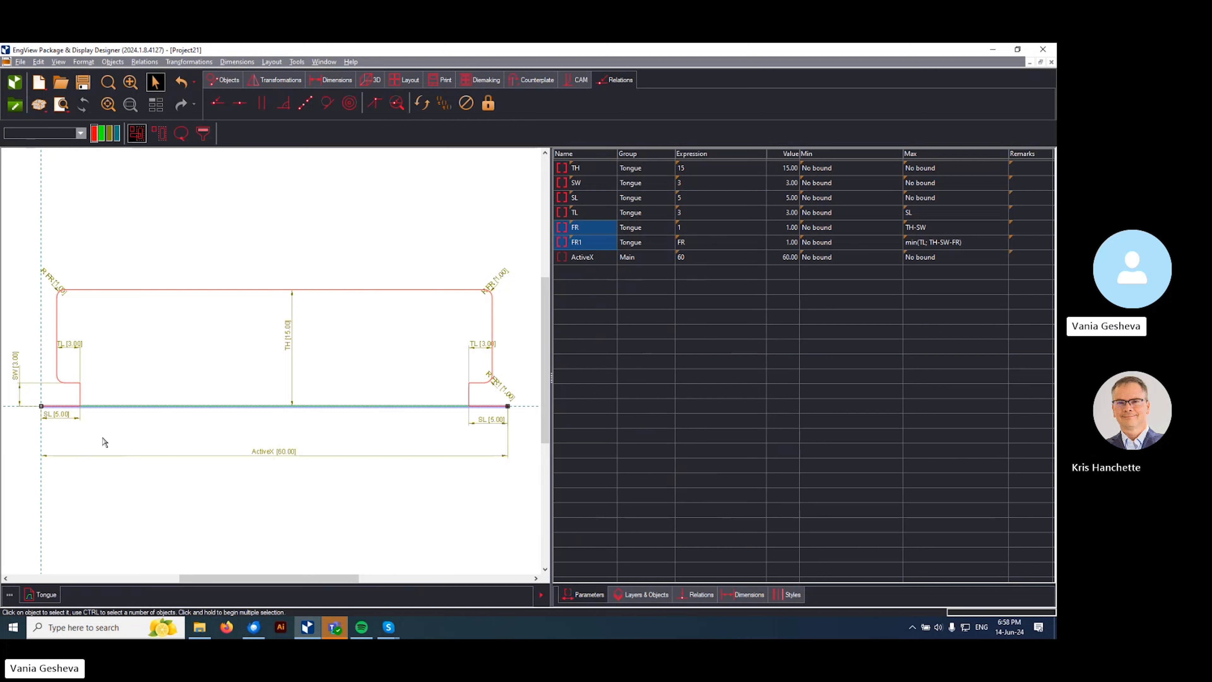
- Reposition the right FR1 radius dimension so its label sits clear of the tab's lower corner
click(75, 353)
click(168, 375)
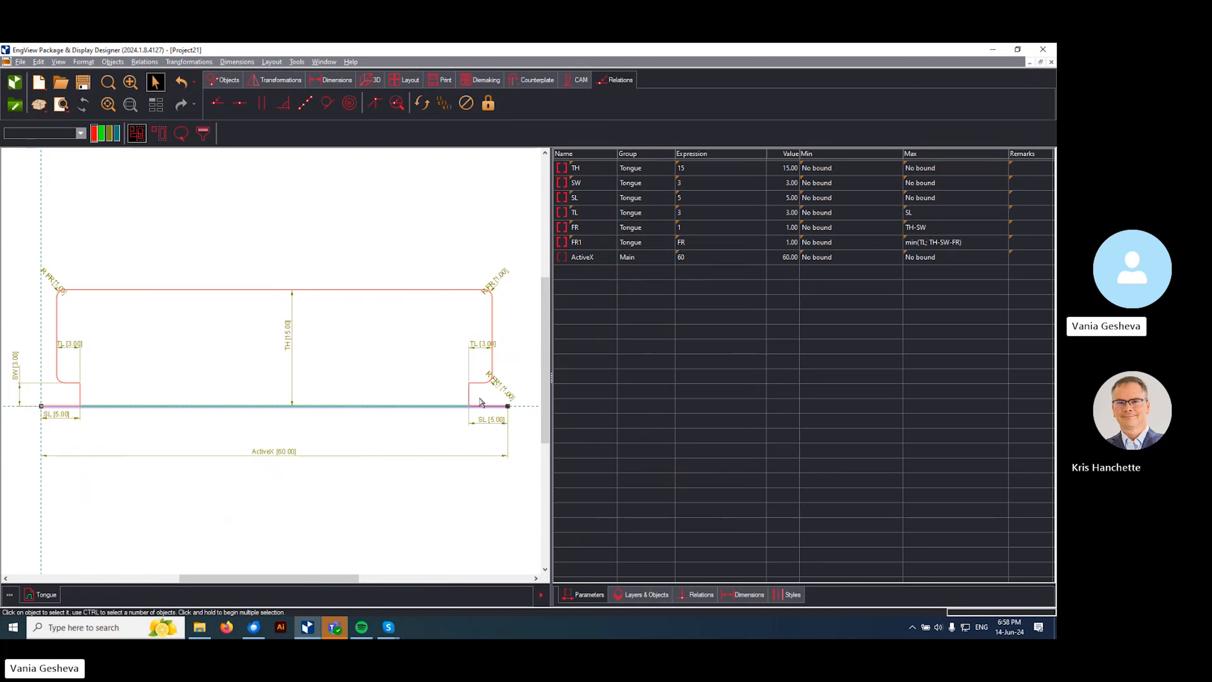
click(506, 396)
drag(506, 396, 514, 390)
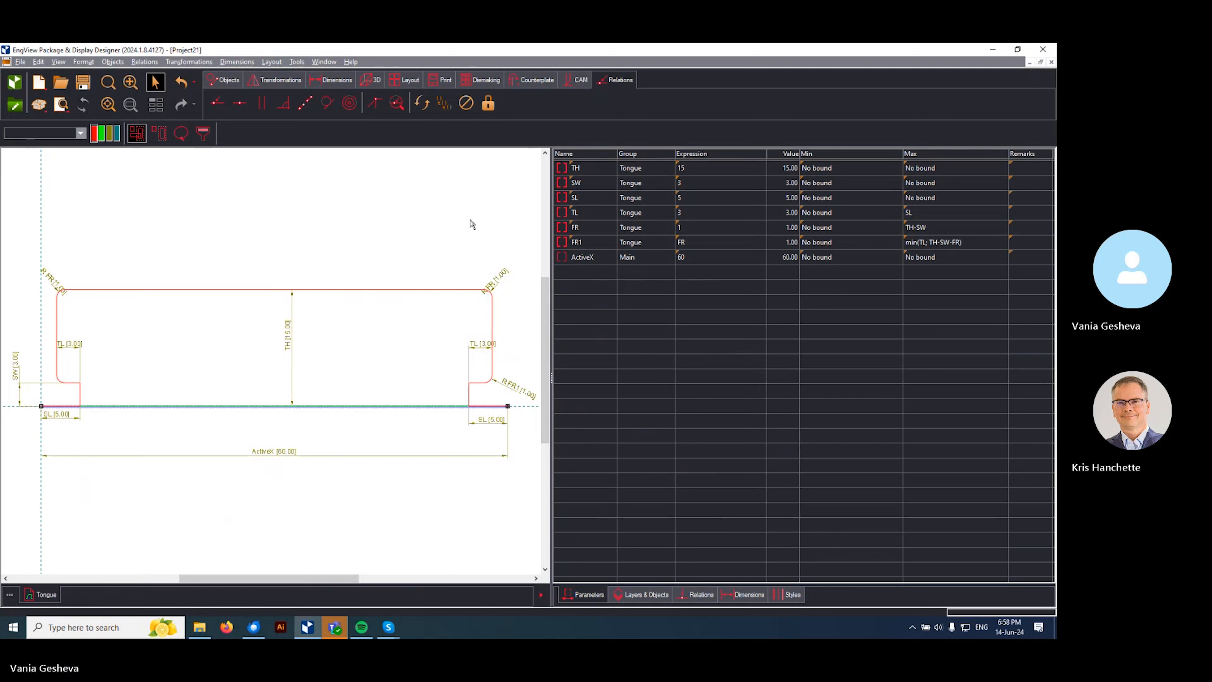
- Hide the left FR radius dimension and move the right FR dimension farther out from its corner
click(56, 282)
right_click(56, 283)
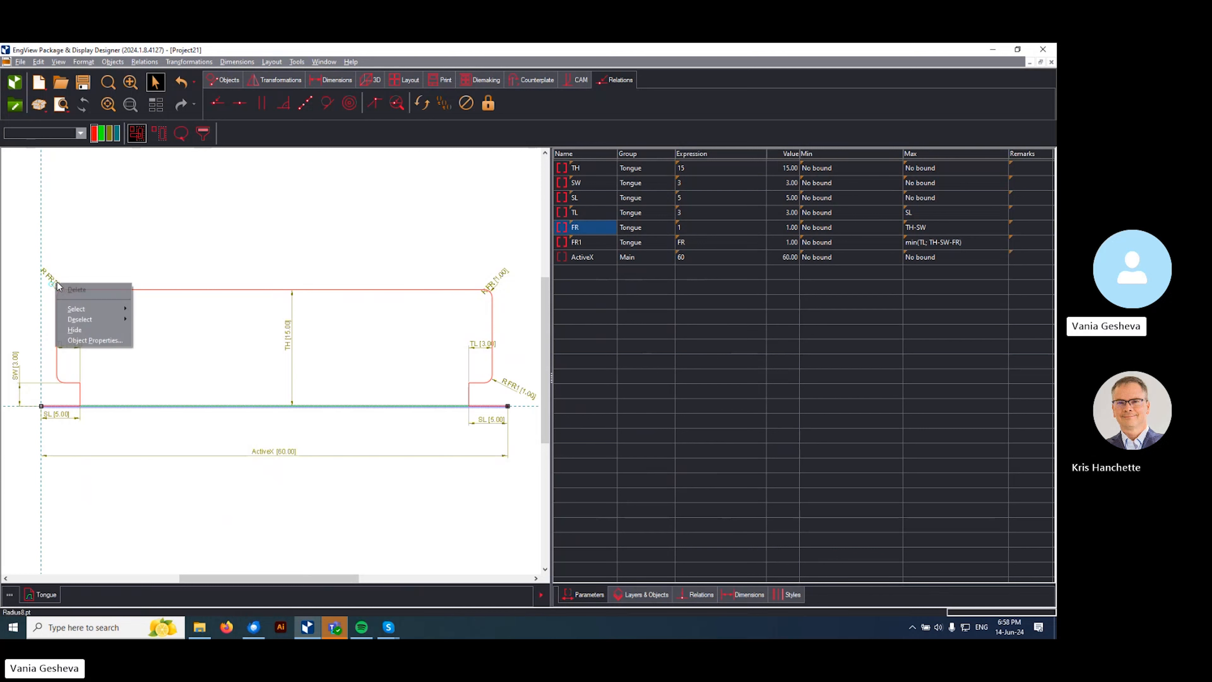
click(75, 330)
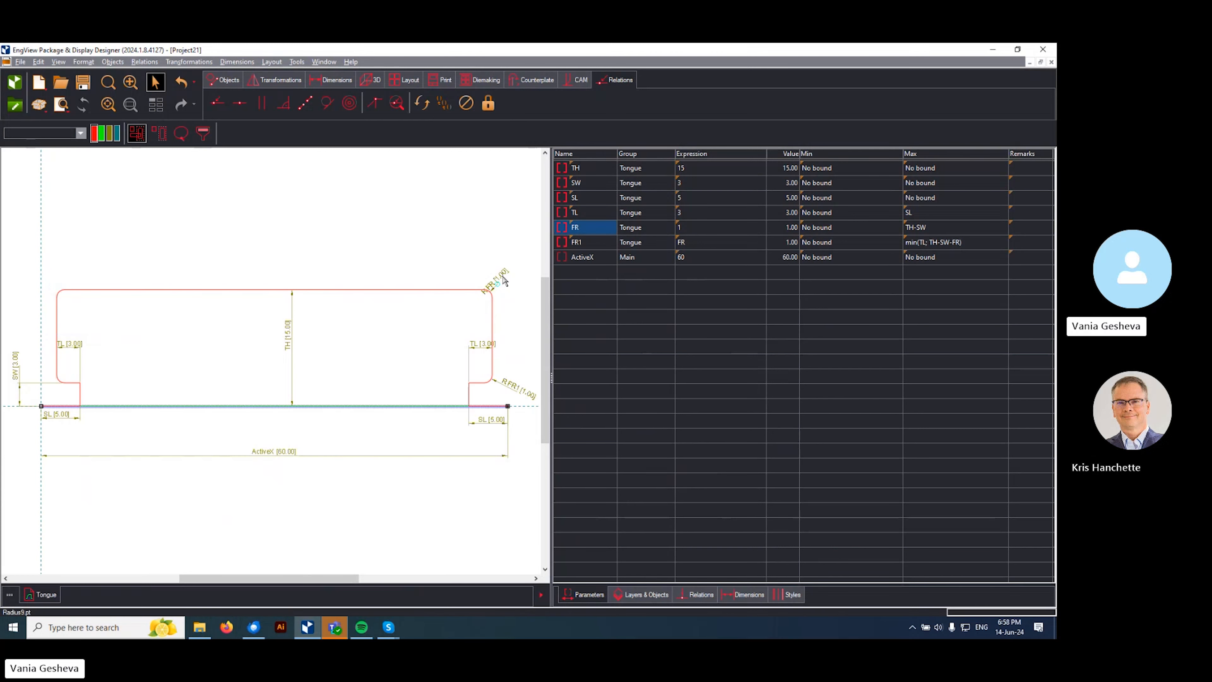
drag(501, 278, 512, 265)
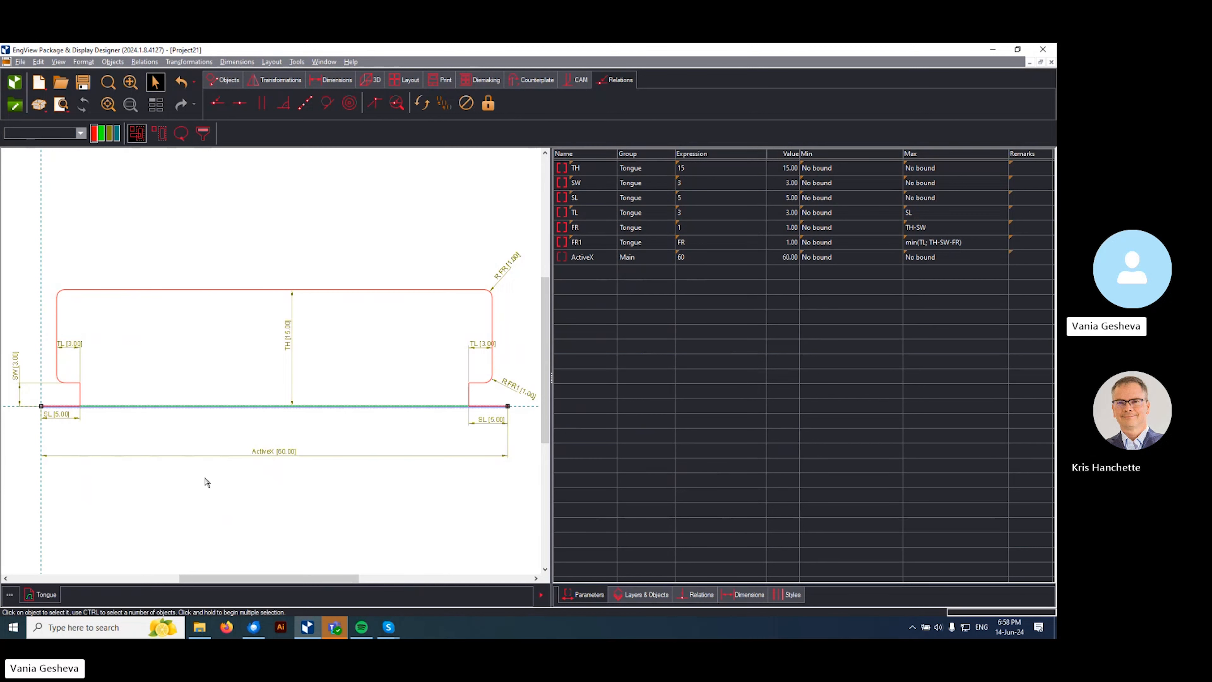
- Hide the duplicate SL and TL dimensions on the tab's right side
right_click(492, 422)
click(511, 469)
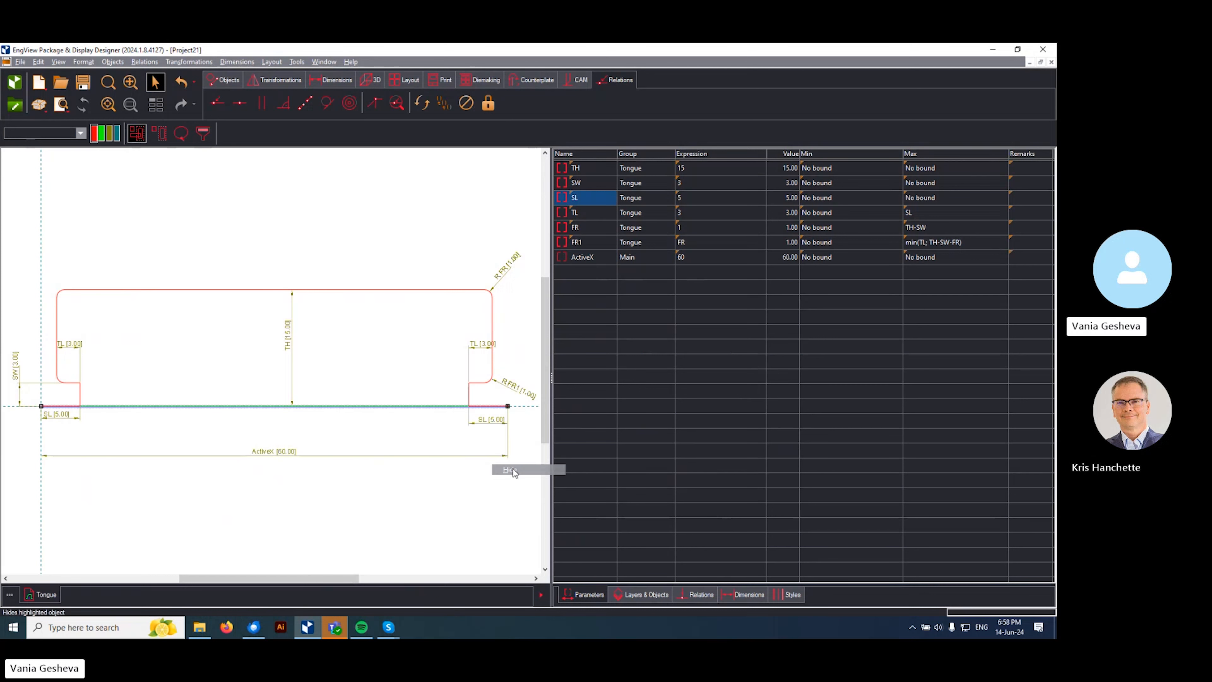
right_click(474, 346)
click(496, 392)
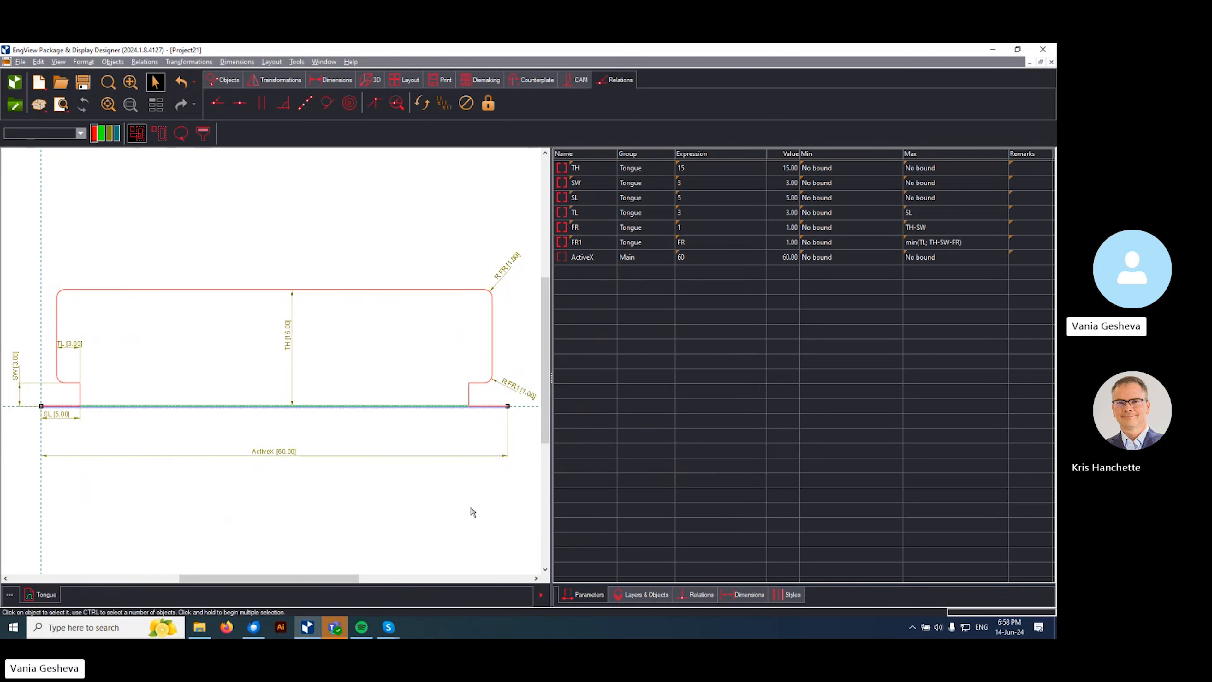
middle_click(471, 509)
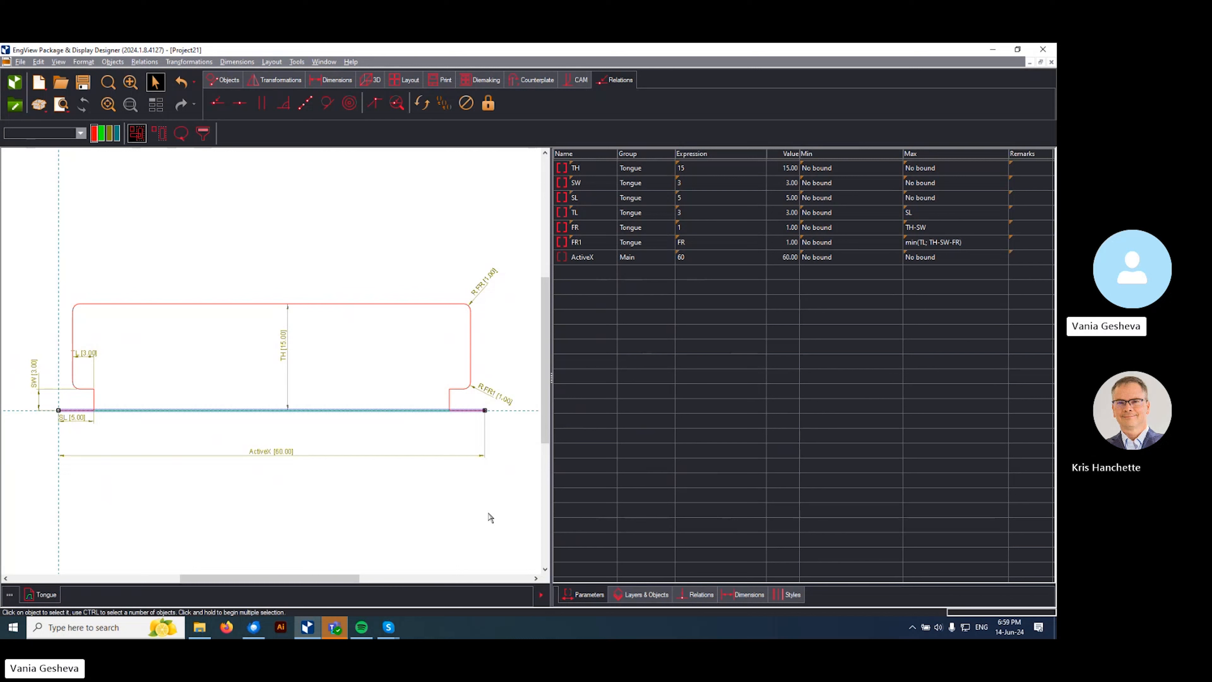
- Save the tab drawing as a single component named Tongue in the Synergy Components folder of EngView's Package Designer standards library under ProgramData
click(83, 82)
click(101, 95)
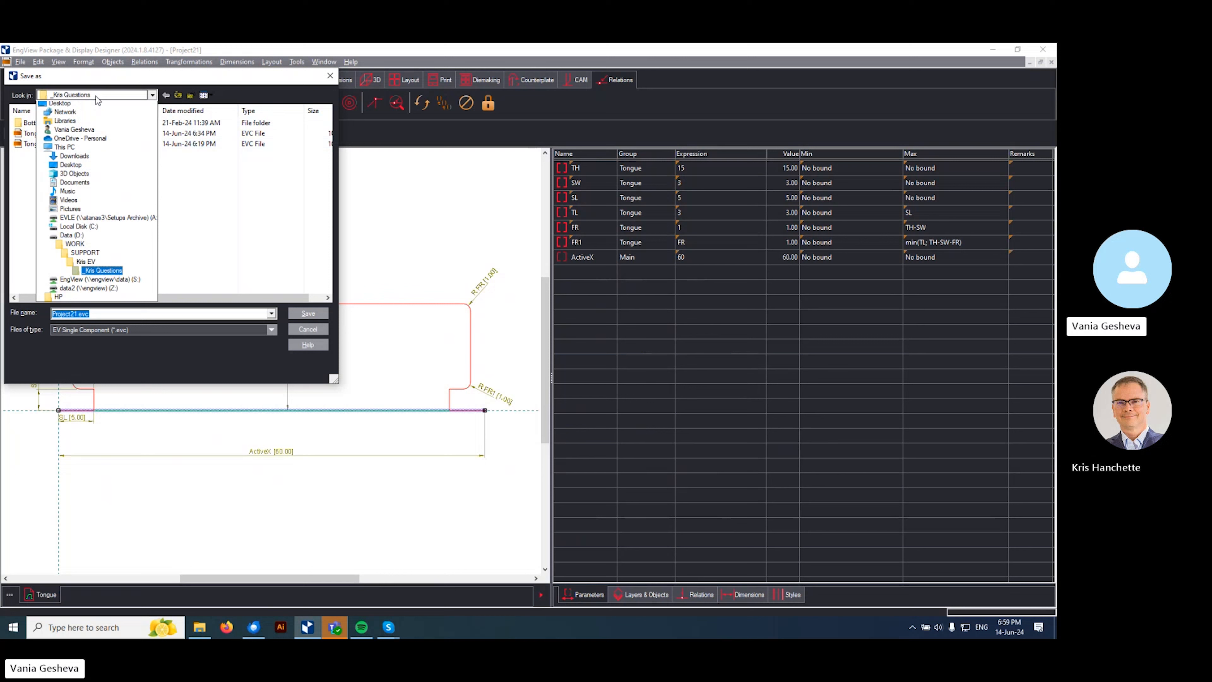
click(78, 238)
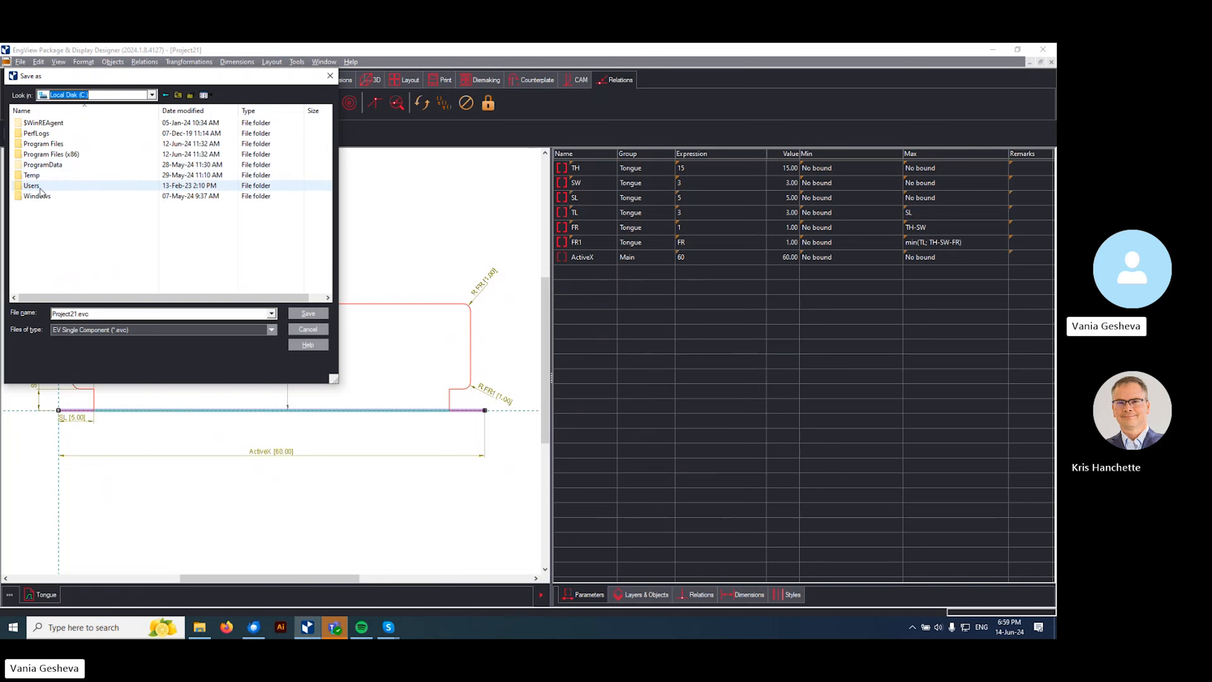
double_click(43, 165)
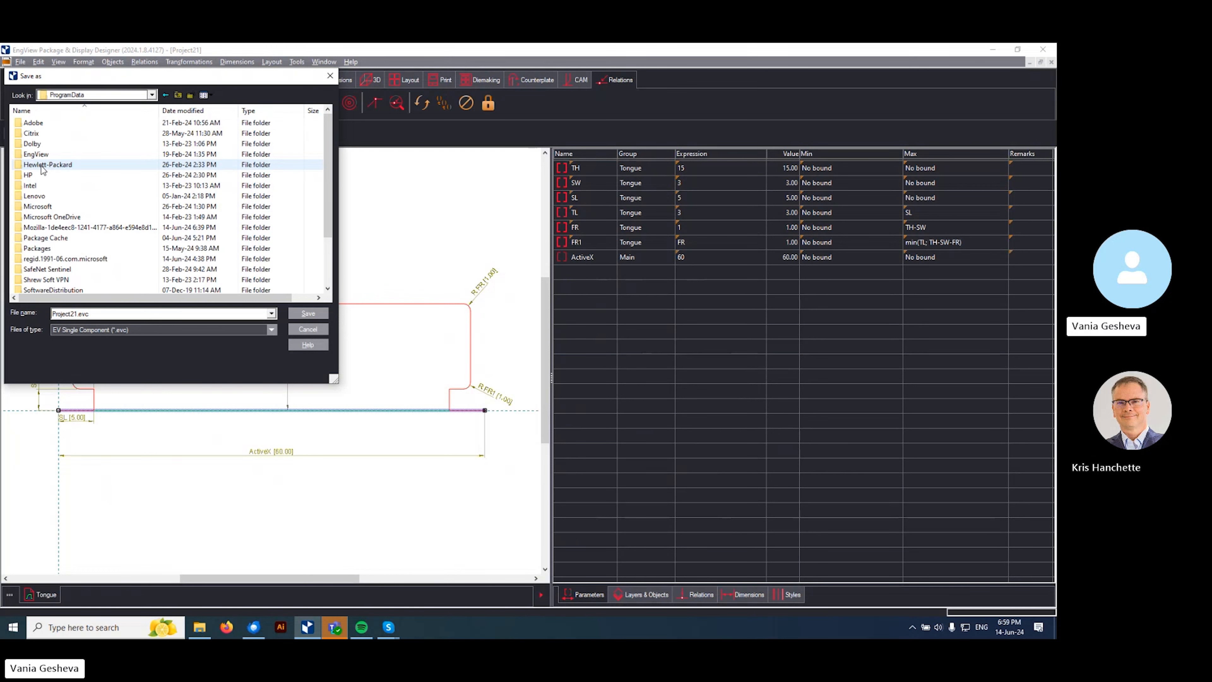
double_click(41, 154)
double_click(46, 123)
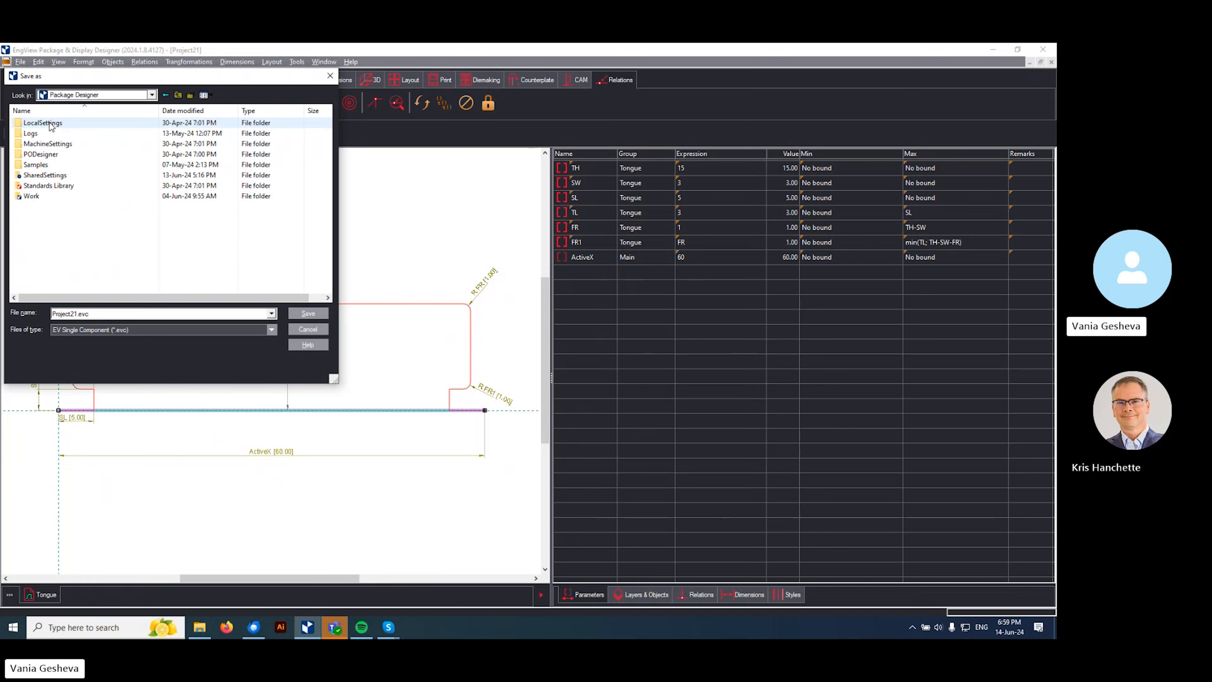
double_click(45, 186)
double_click(57, 133)
double_click(65, 136)
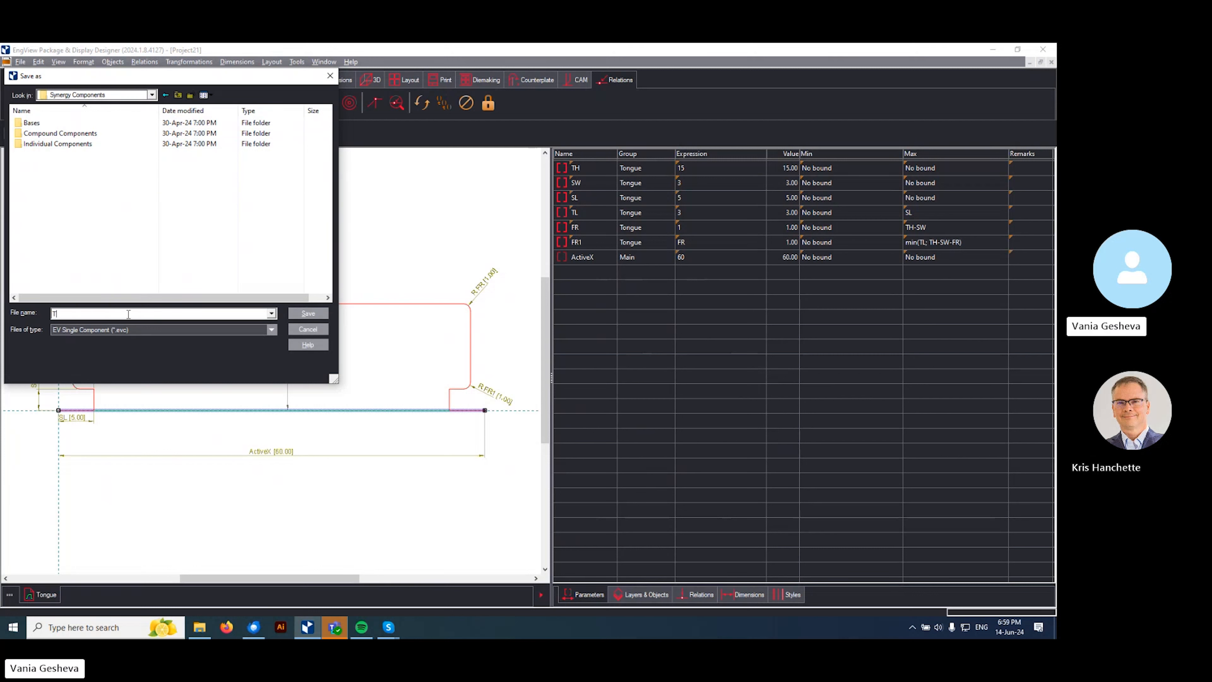
text(ongue)
click(308, 313)
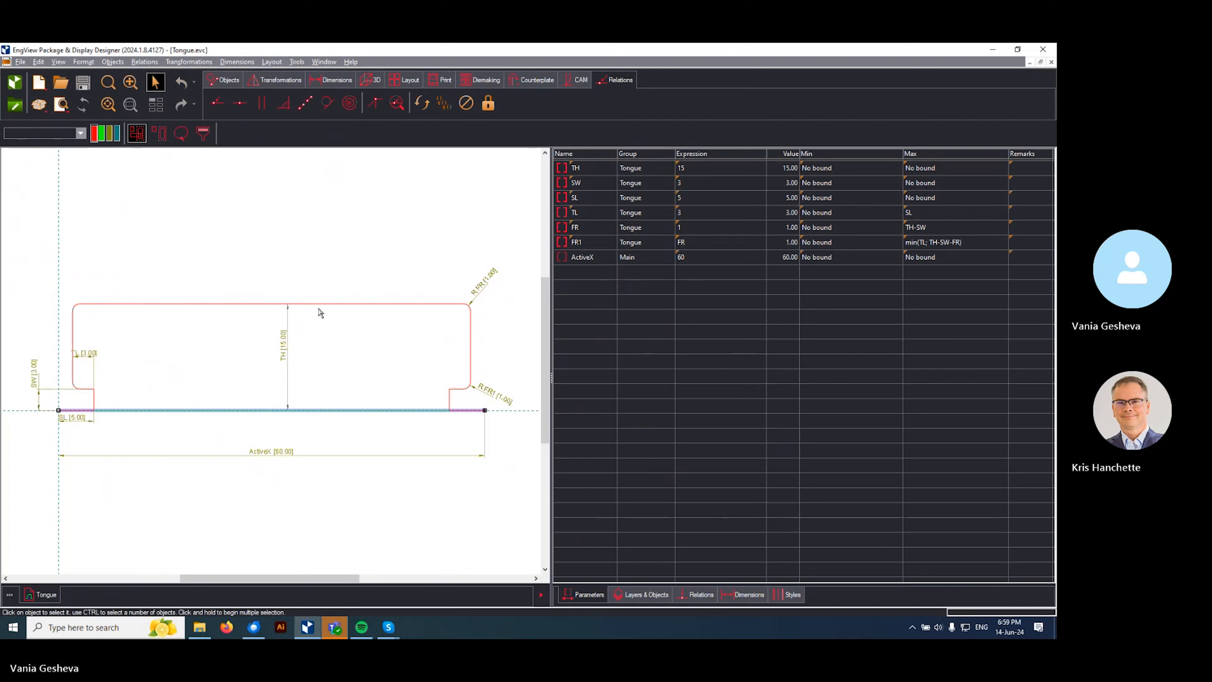
- Create a blank drawing with the default material and place the 01 Four Panels base from the Synergy Components in it
click(69, 107)
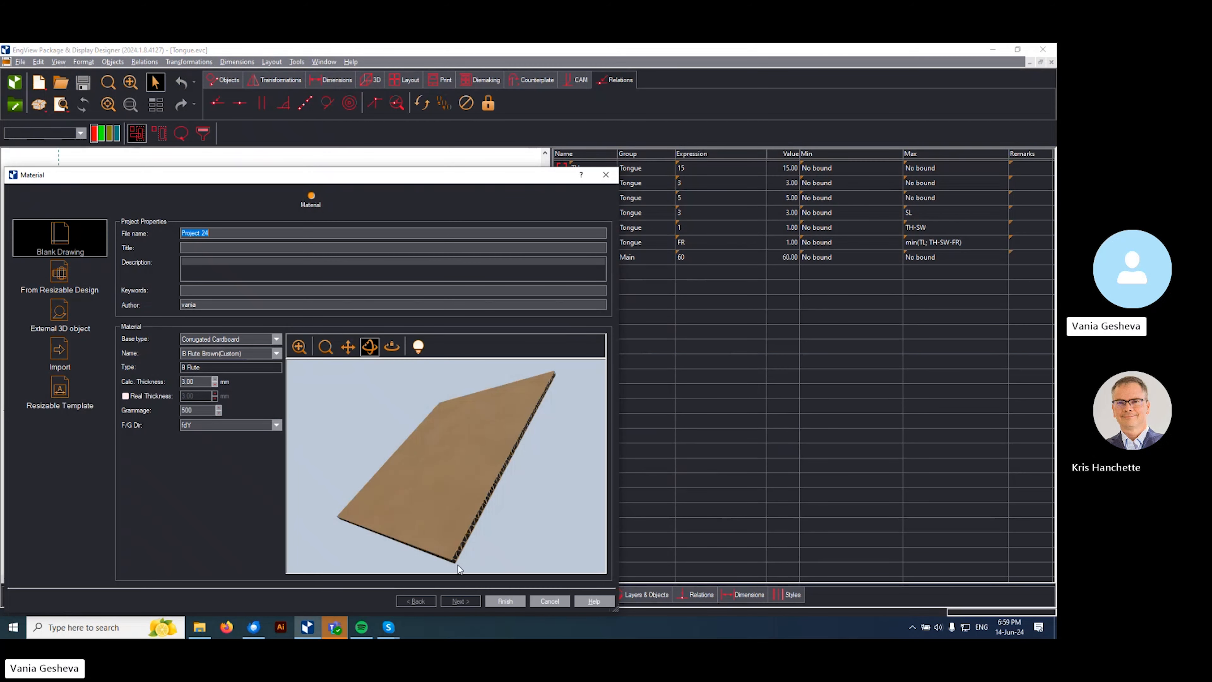
click(505, 601)
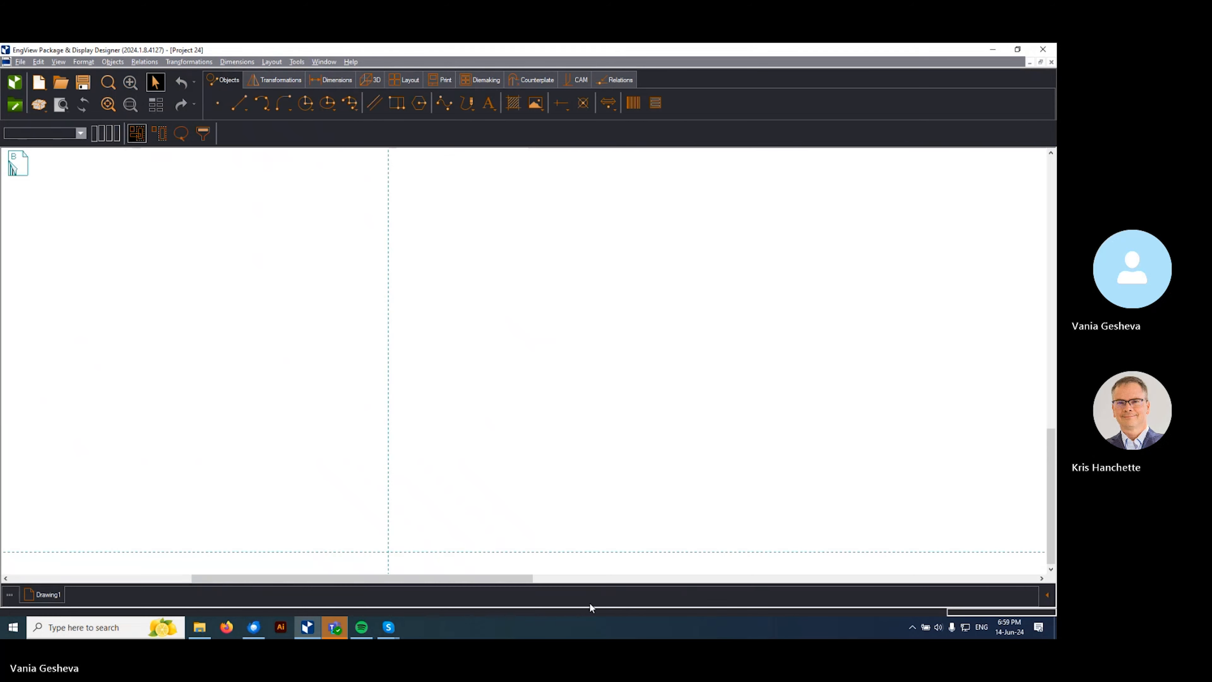
click(1047, 595)
click(587, 161)
click(482, 173)
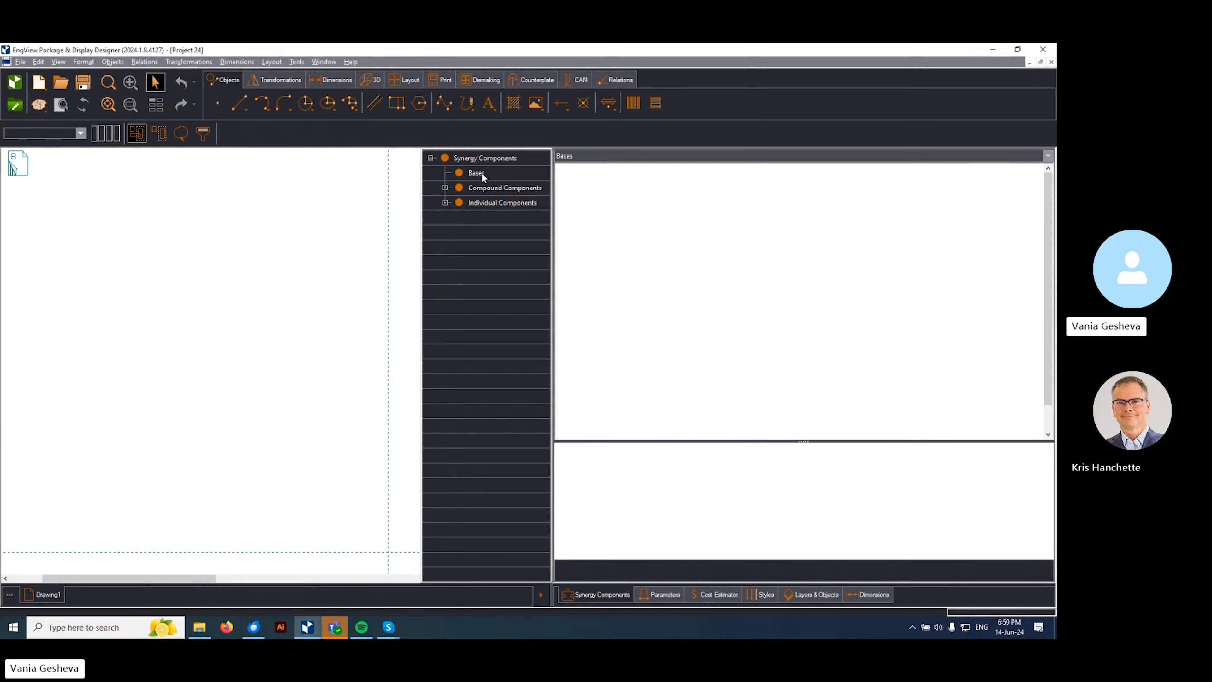
click(589, 211)
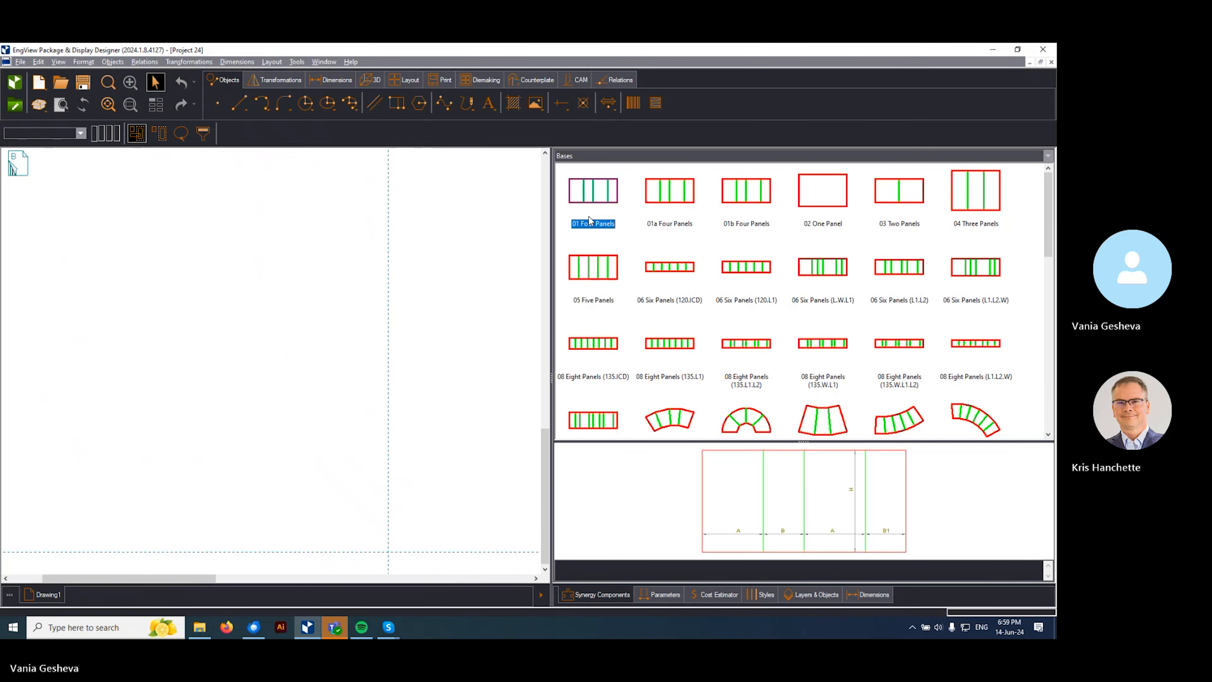
click(125, 421)
click(420, 461)
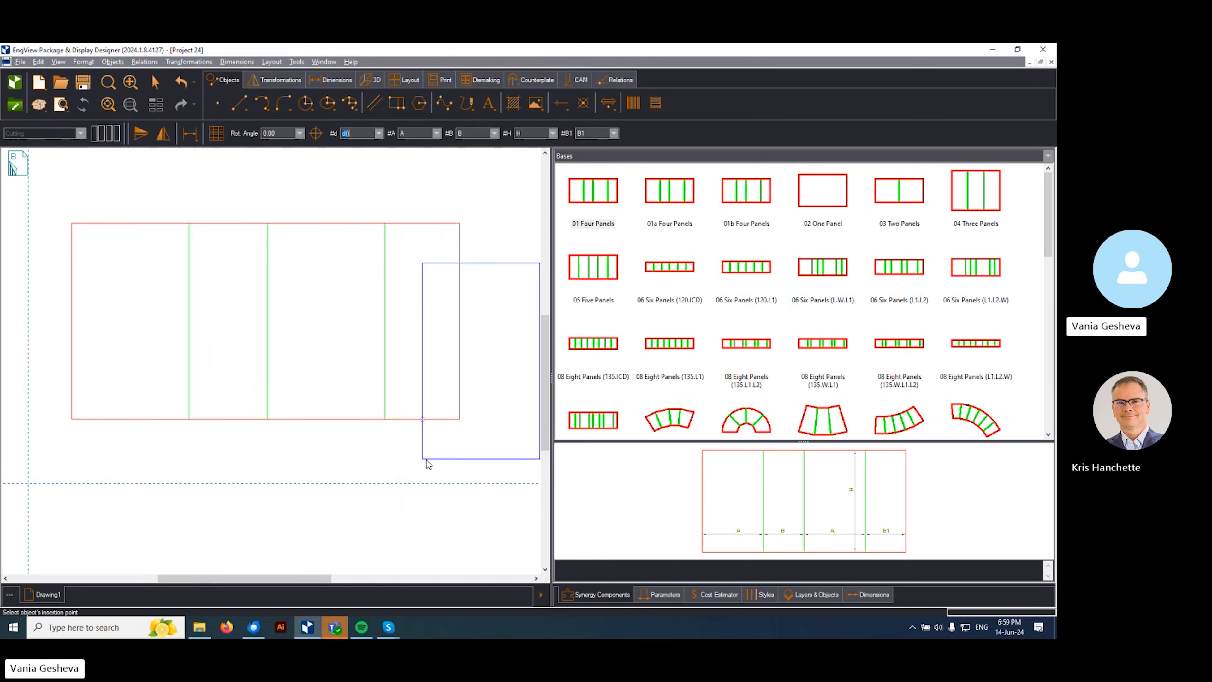
- List the components at the Synergy Components root level and try to insert Tongue.evc above the base's second panel
click(571, 159)
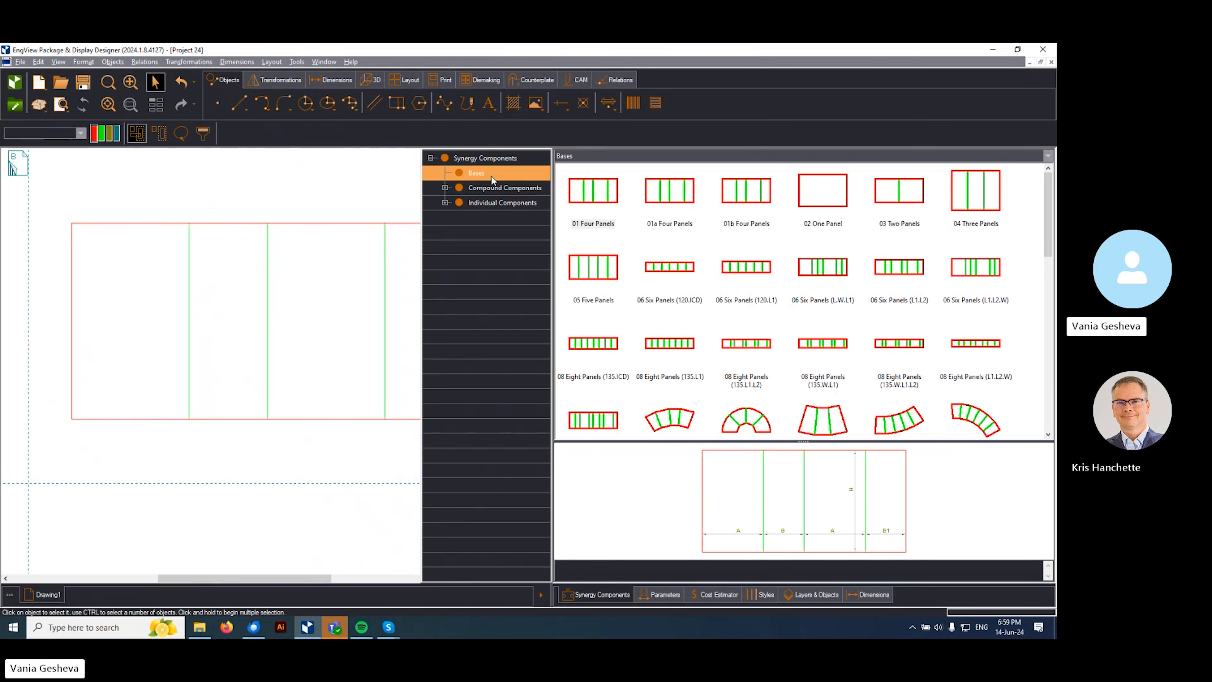
click(482, 158)
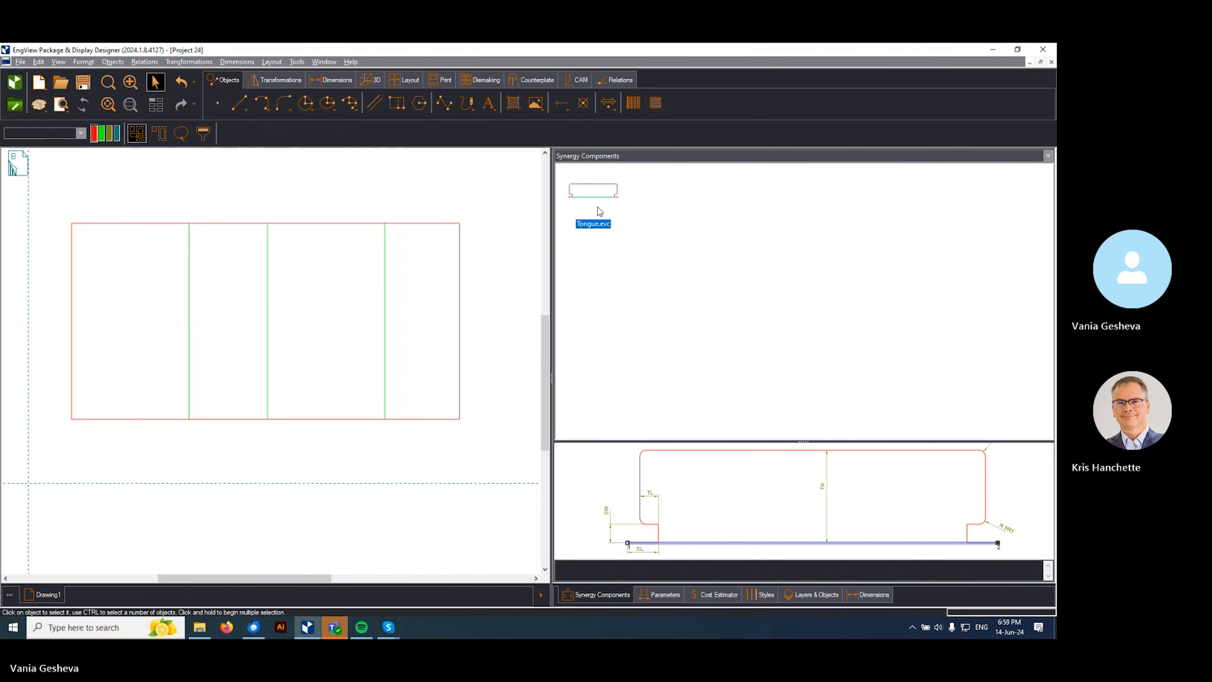
drag(600, 212, 226, 193)
click(611, 368)
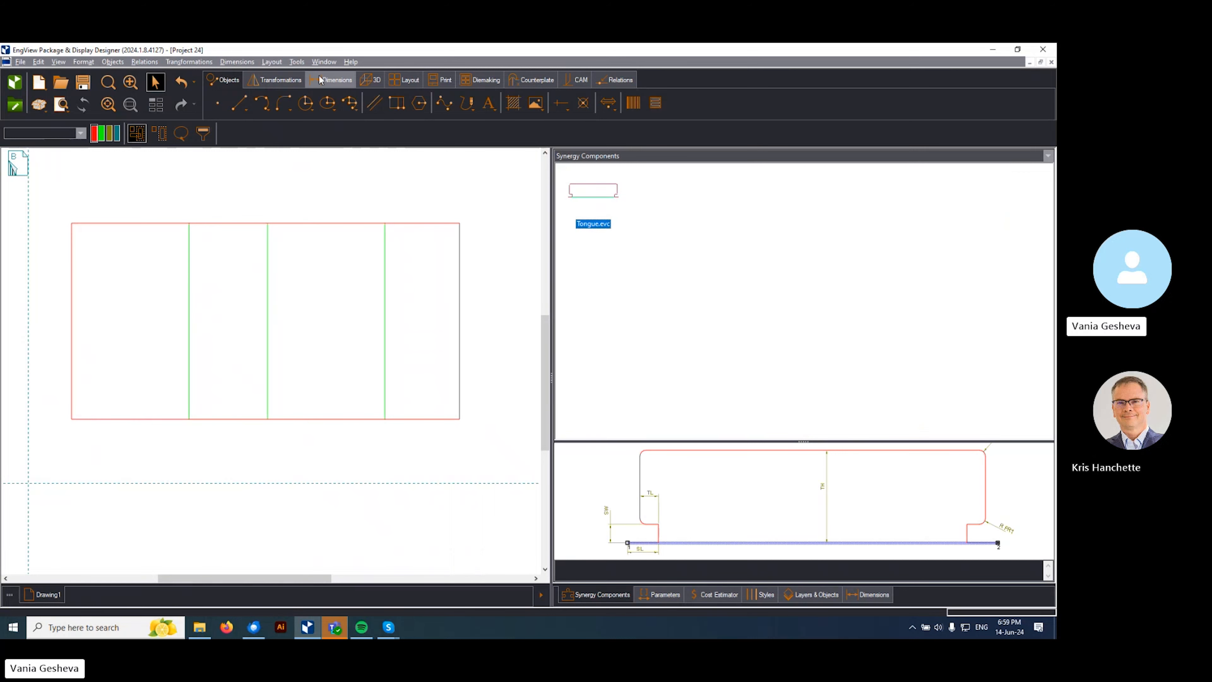
- Switch to the open Tongue.evc document and close it
click(324, 62)
click(339, 151)
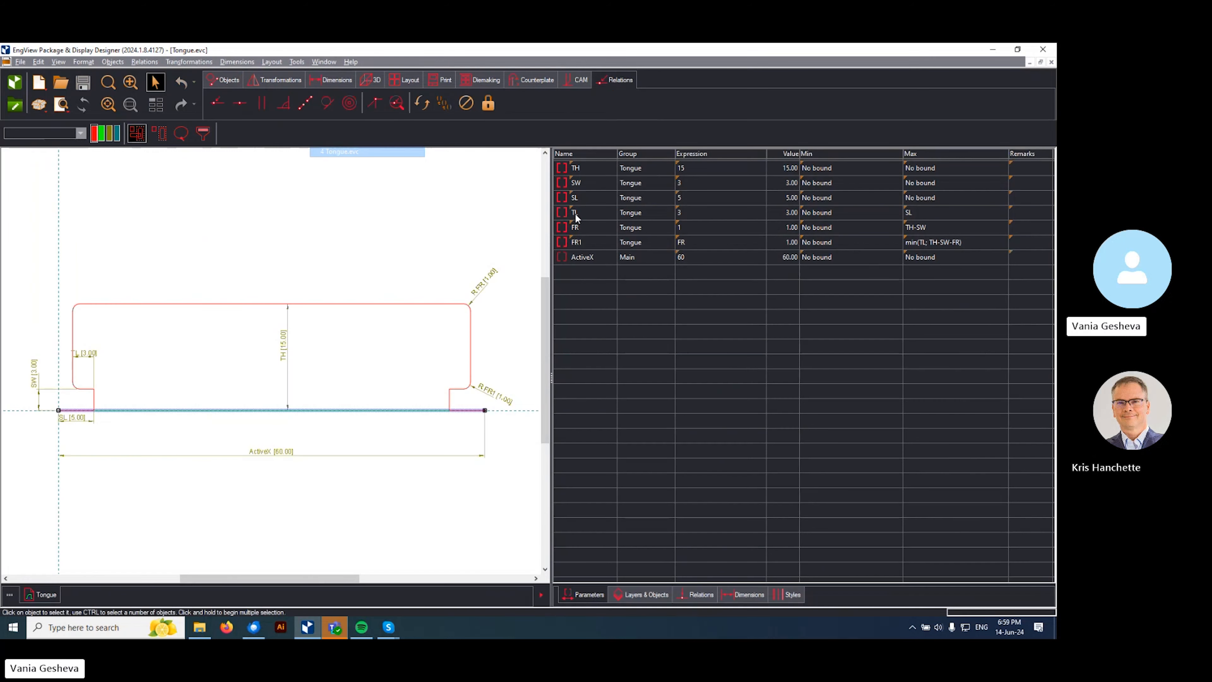
click(1052, 62)
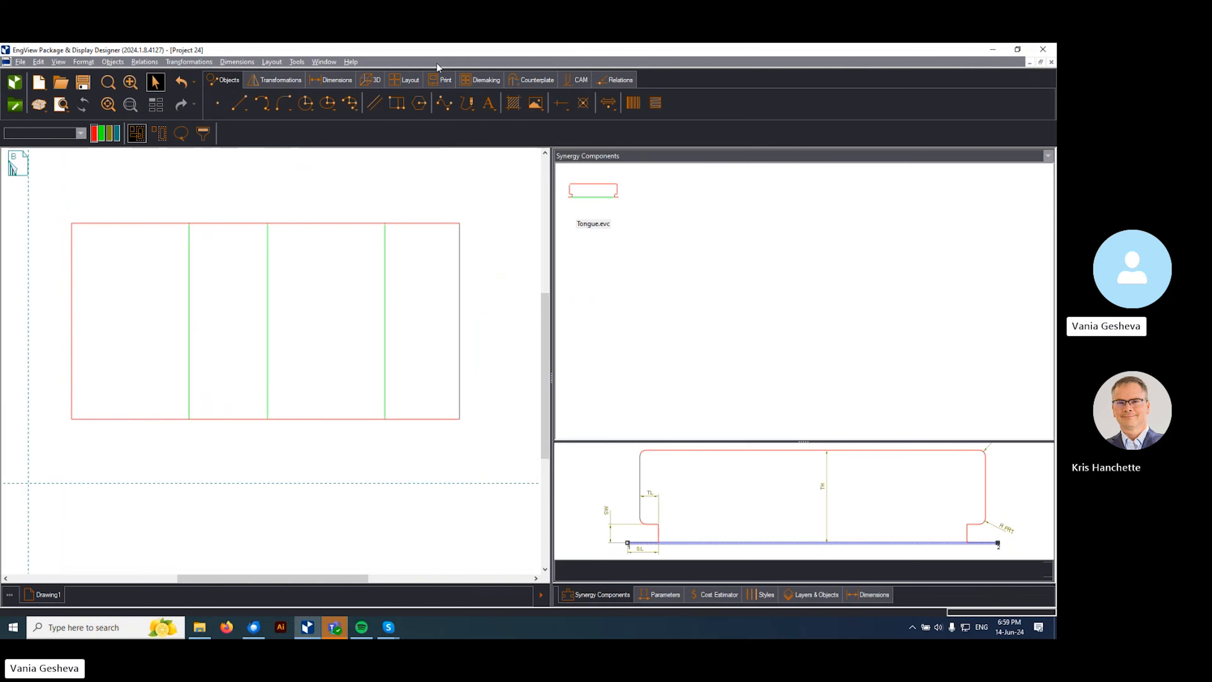
- Insert the Tongue component on the upper edge of the base's second panel and show the drawing's parameters
click(634, 232)
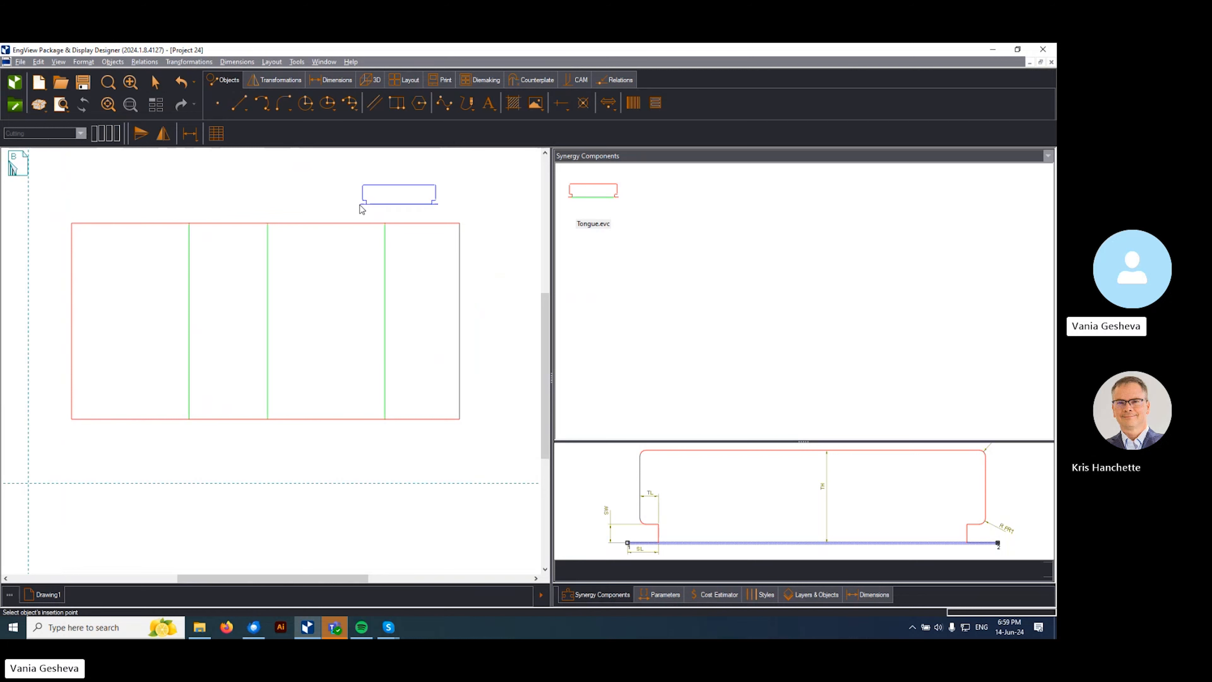
click(274, 231)
click(417, 459)
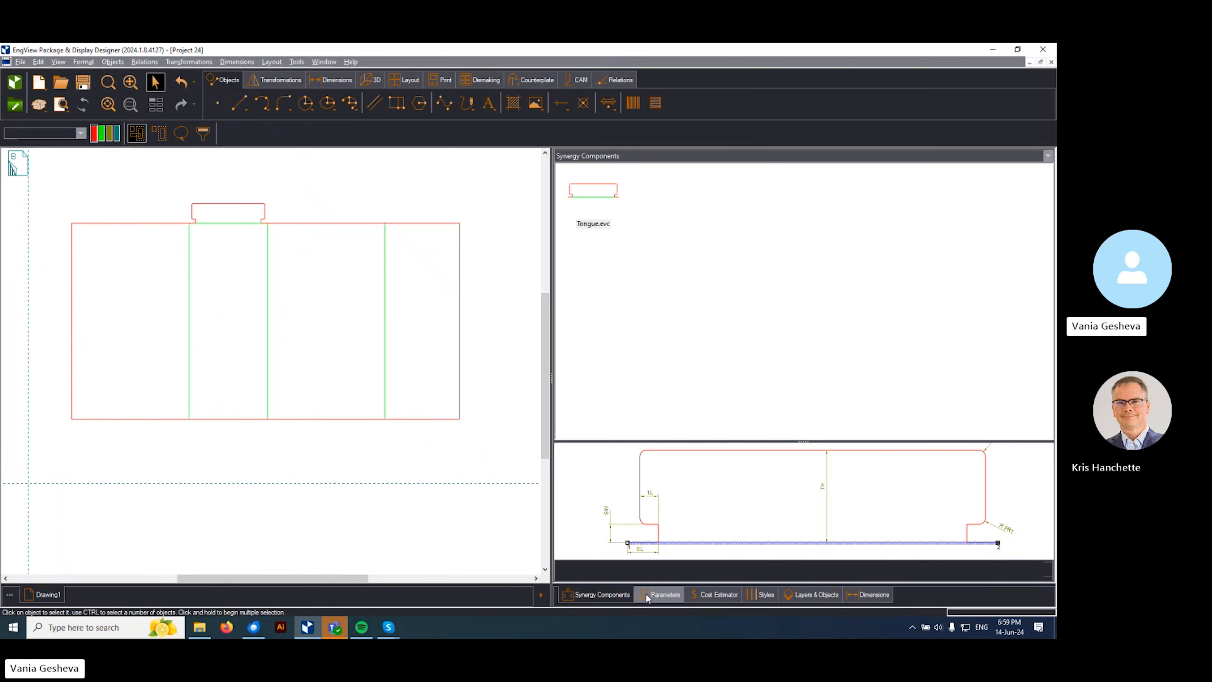
click(660, 595)
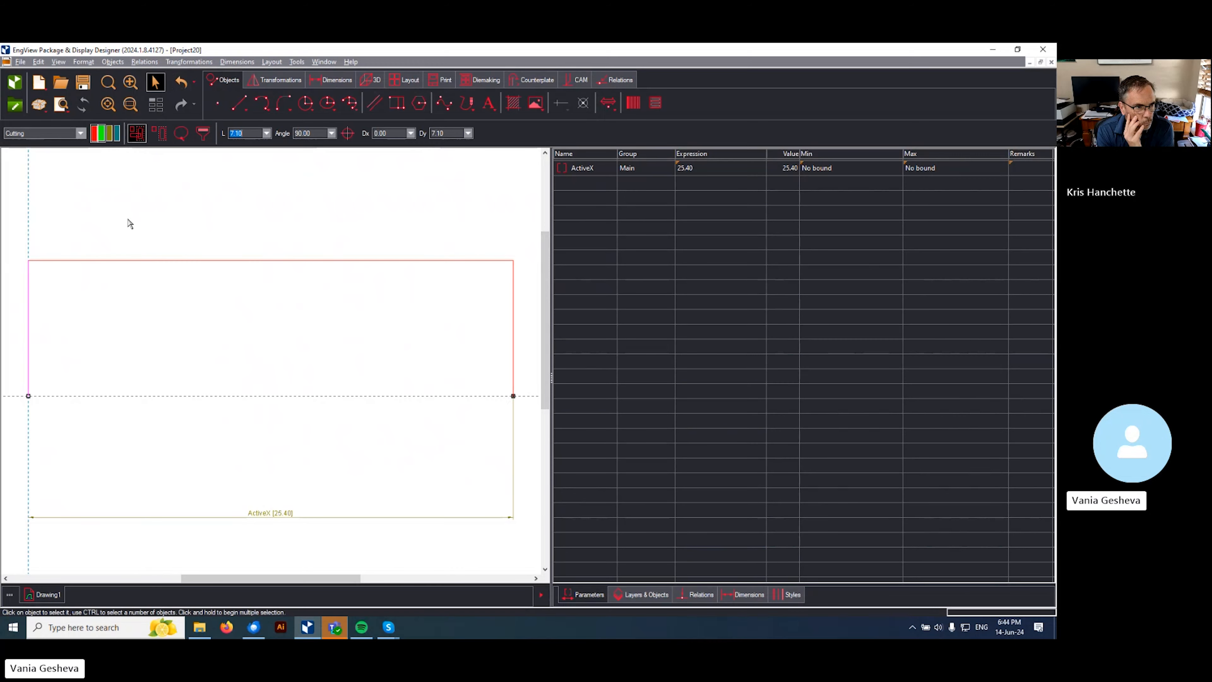
- Add an associative dimension between the rectangle's two upper corner points in Project20, placed above the rectangle
click(340, 80)
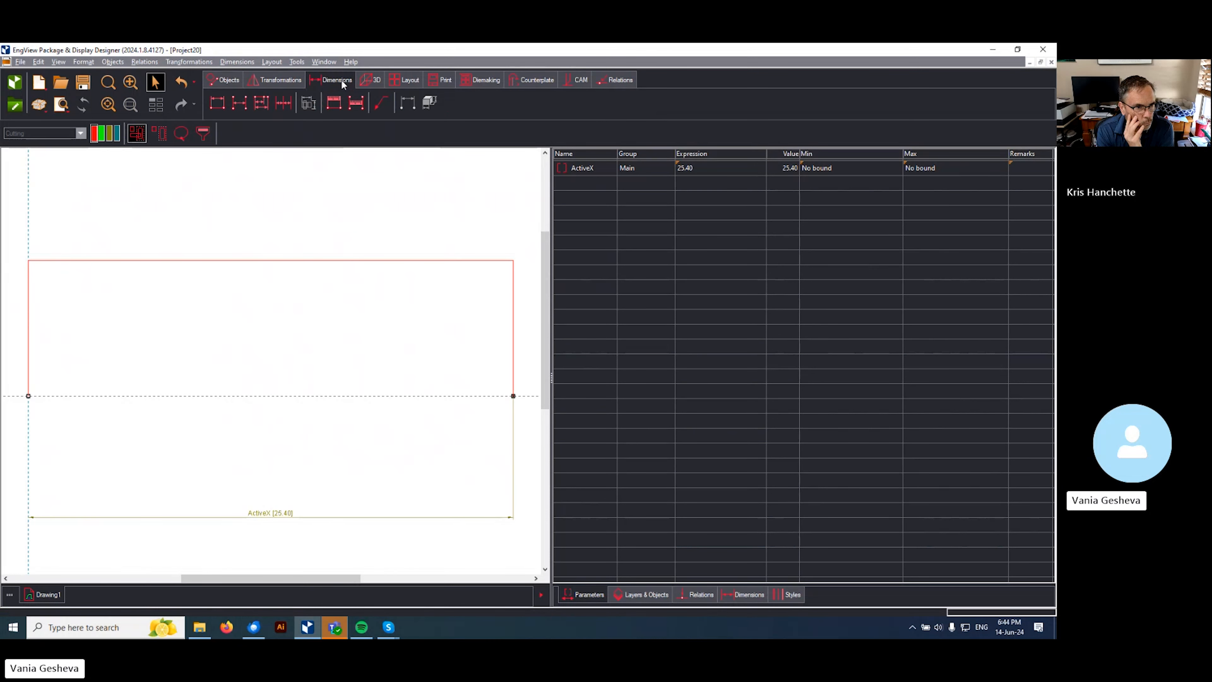
click(219, 104)
click(238, 103)
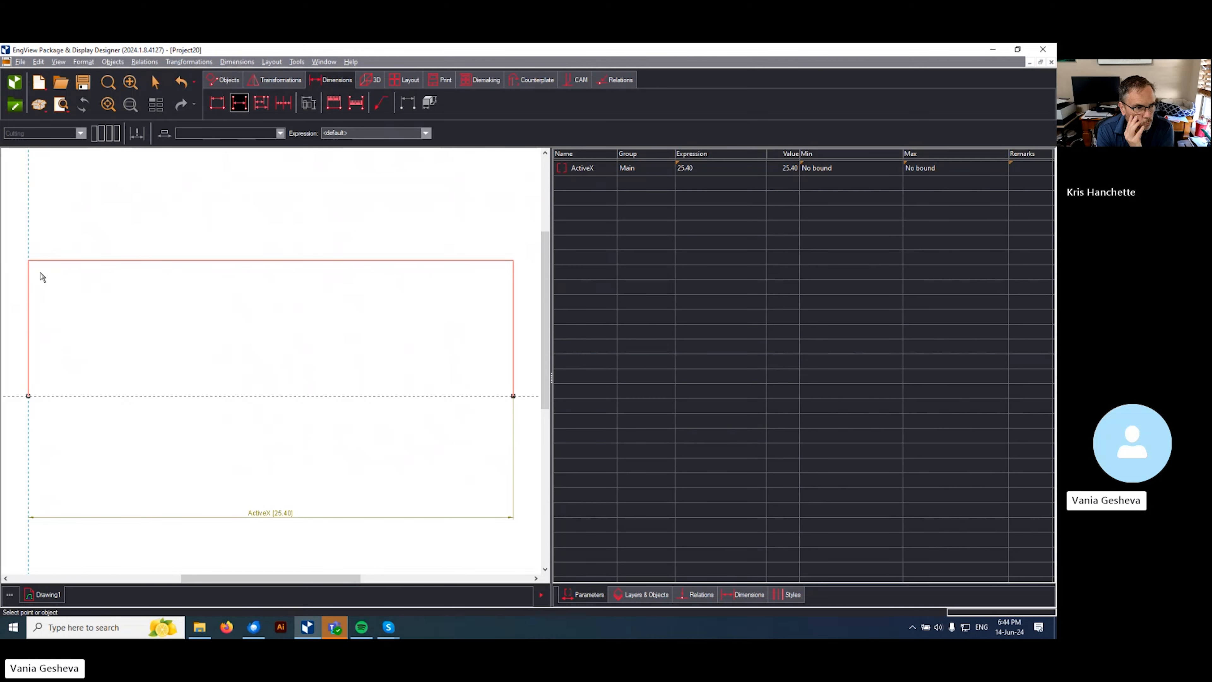
click(28, 260)
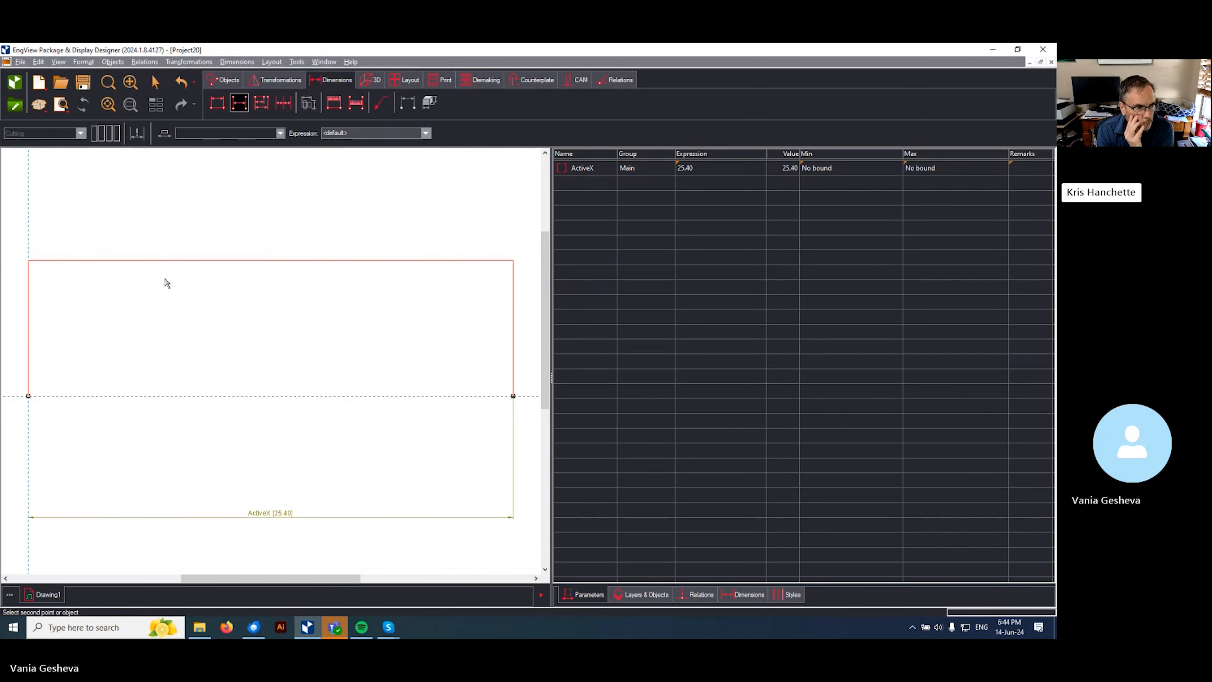
click(513, 260)
click(279, 209)
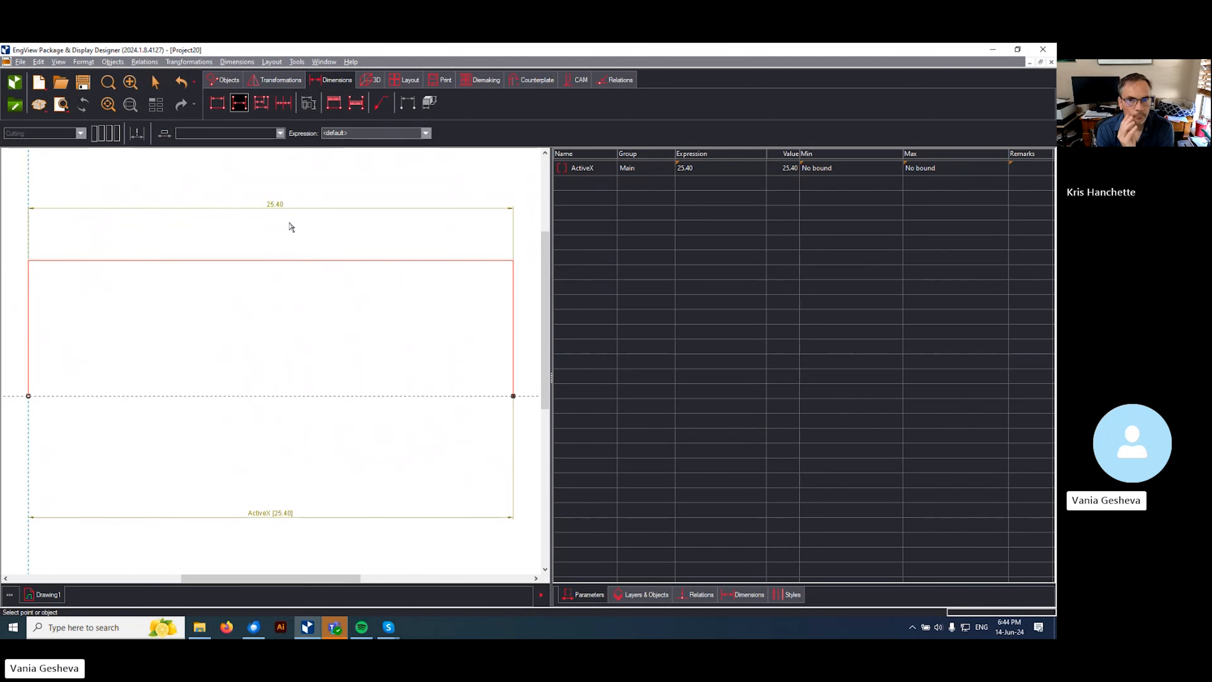
- Fillet the rectangle's upper-left corner with a radius of about 2.53, and undo both the fillet and the corner-to-corner dimension
click(226, 82)
click(286, 102)
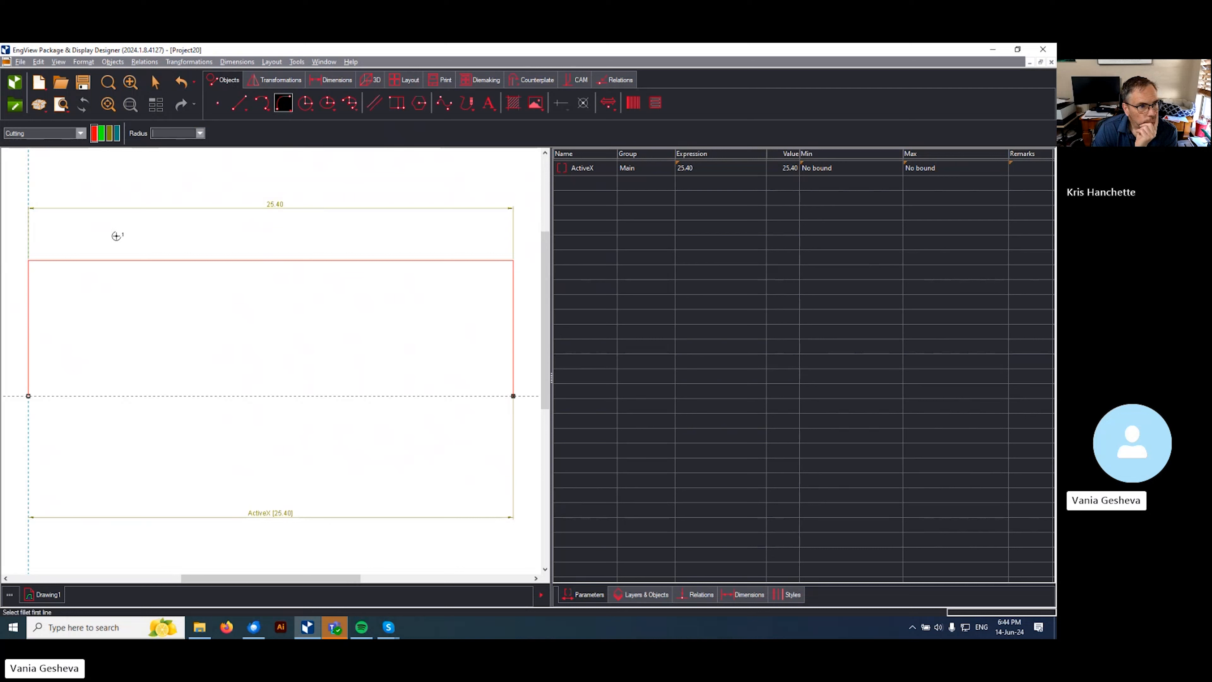
click(32, 293)
click(54, 261)
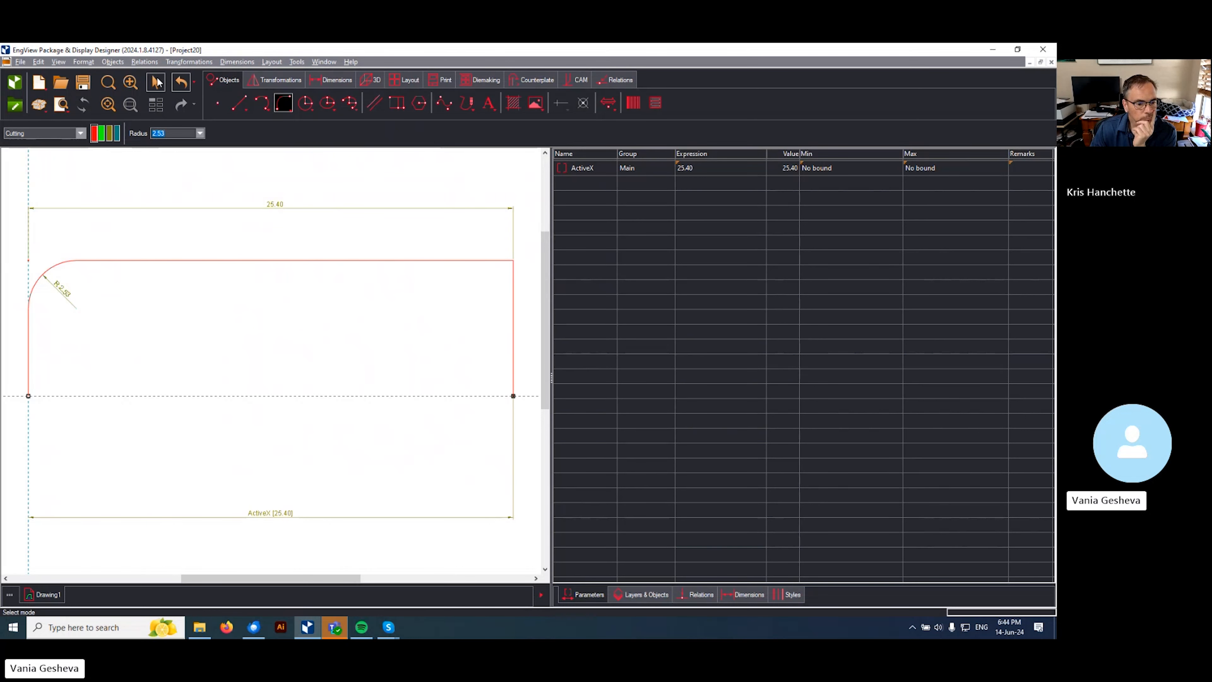
click(156, 82)
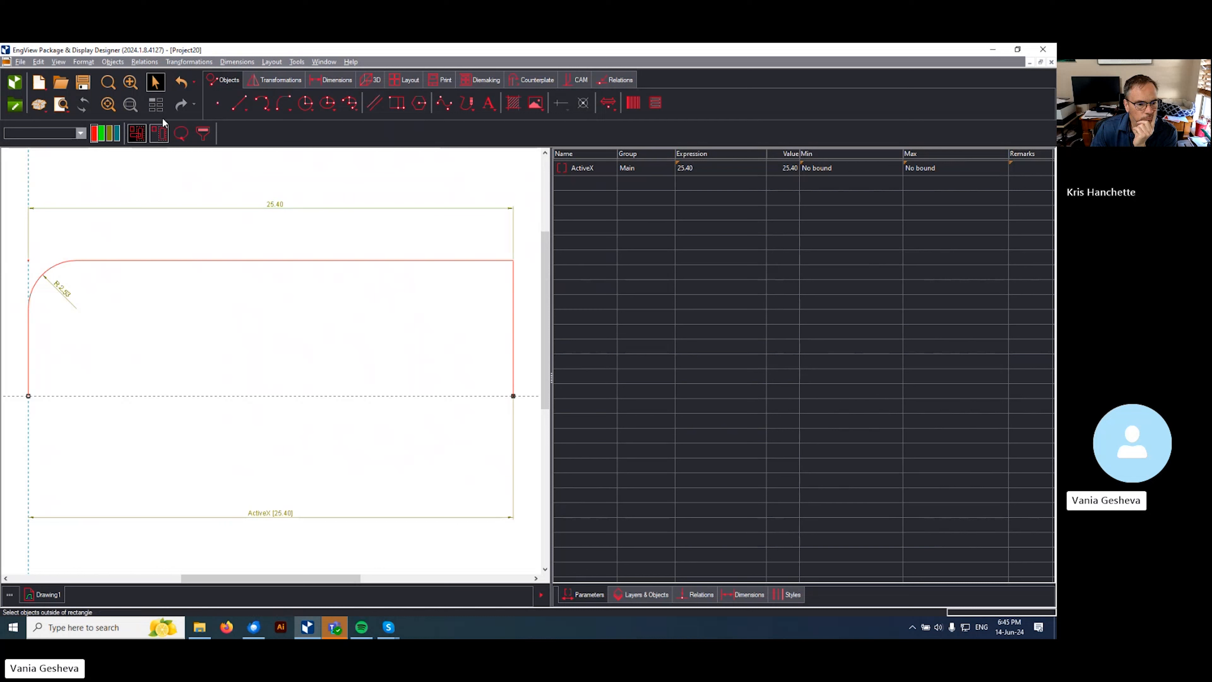
click(183, 82)
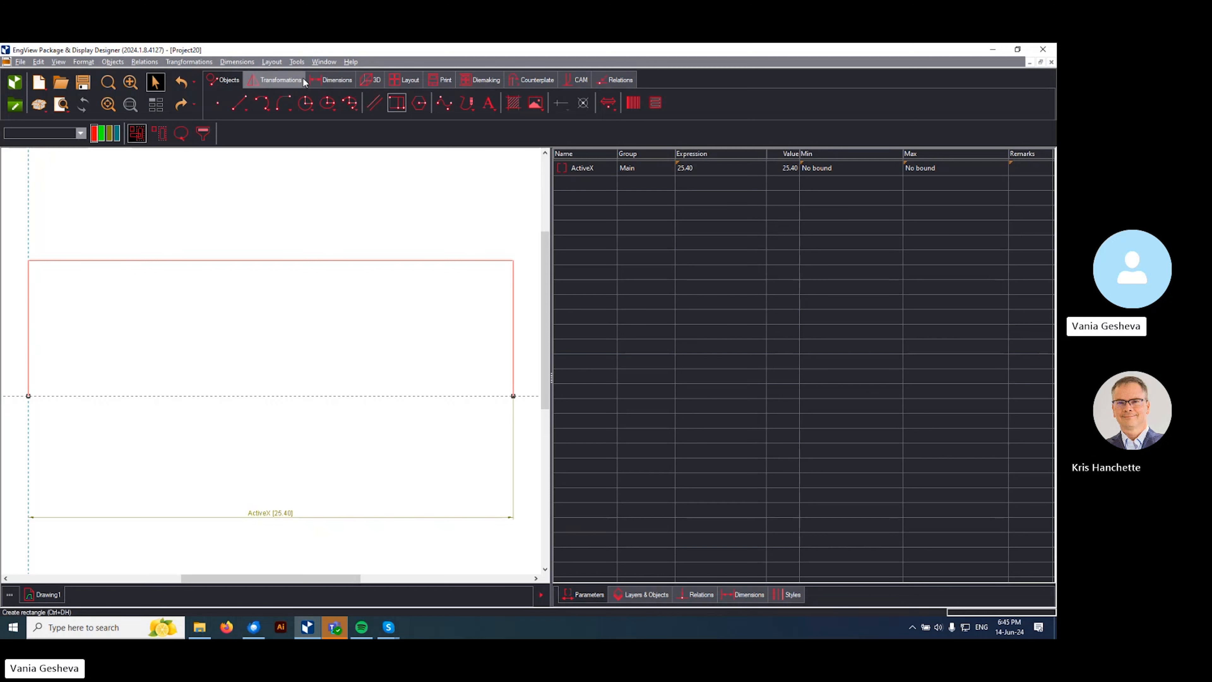
- Add an associative dimension between the rectangle's left and right side lines, placed inside the rectangle
click(329, 80)
click(242, 104)
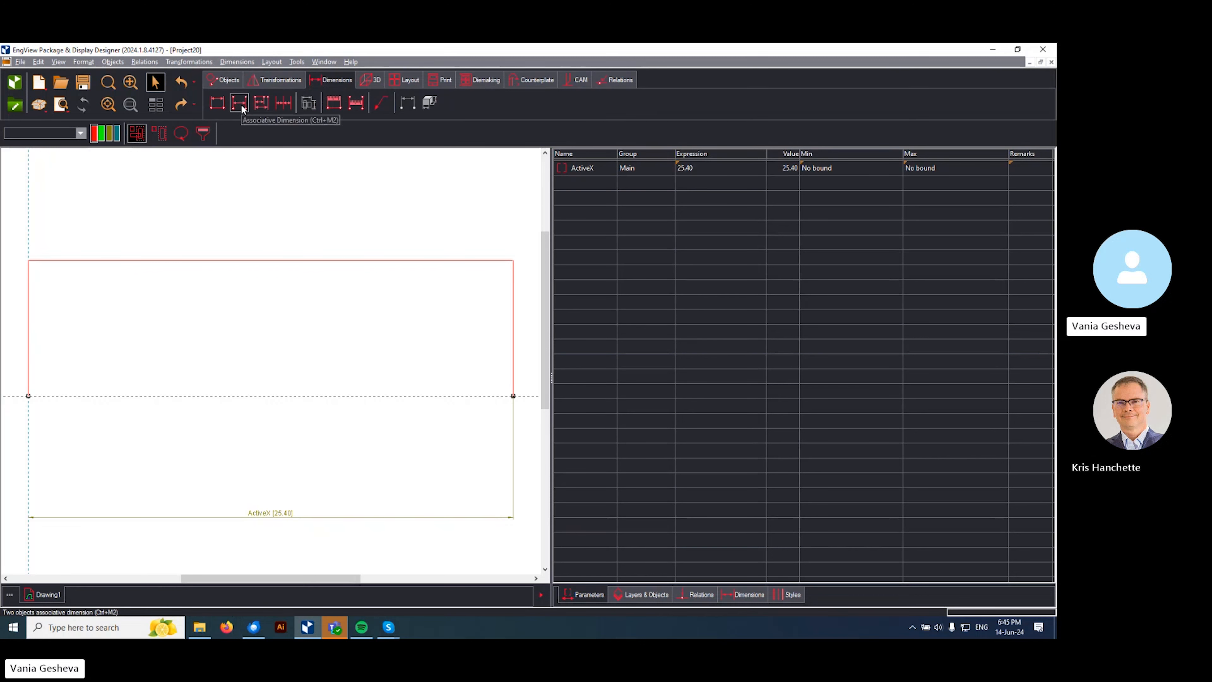
click(30, 336)
click(518, 358)
click(400, 352)
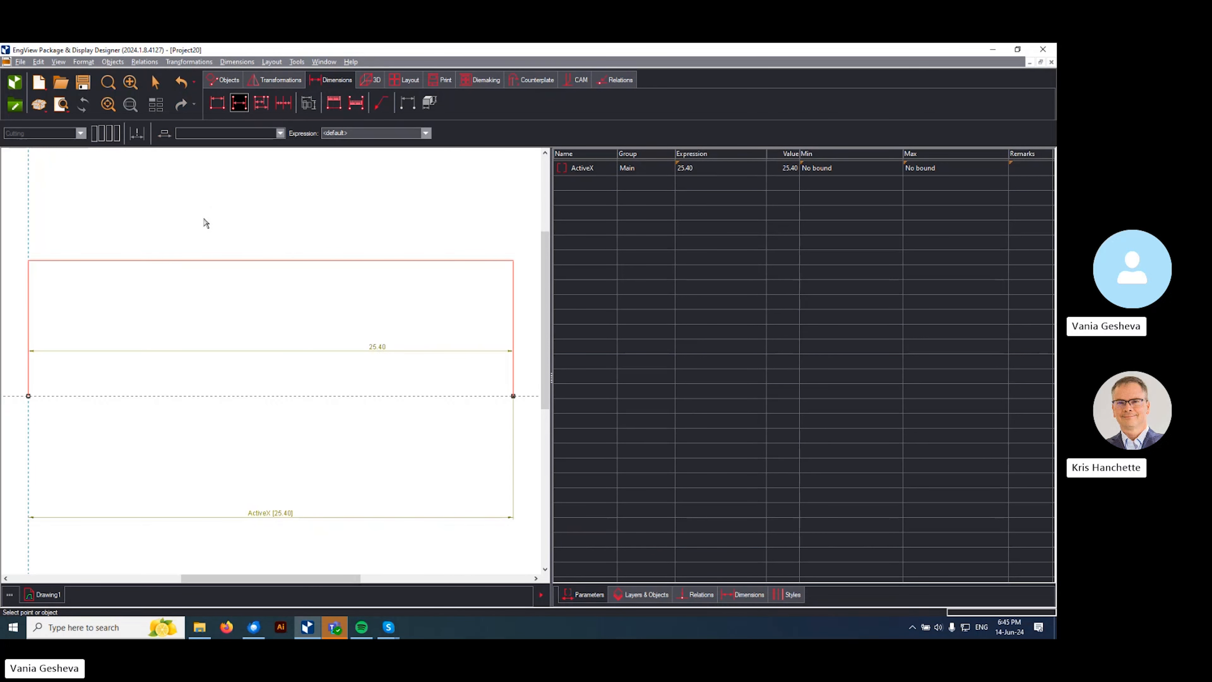
- Fillet the rectangle's upper-left corner with a radius of about 2.95
click(224, 80)
click(267, 108)
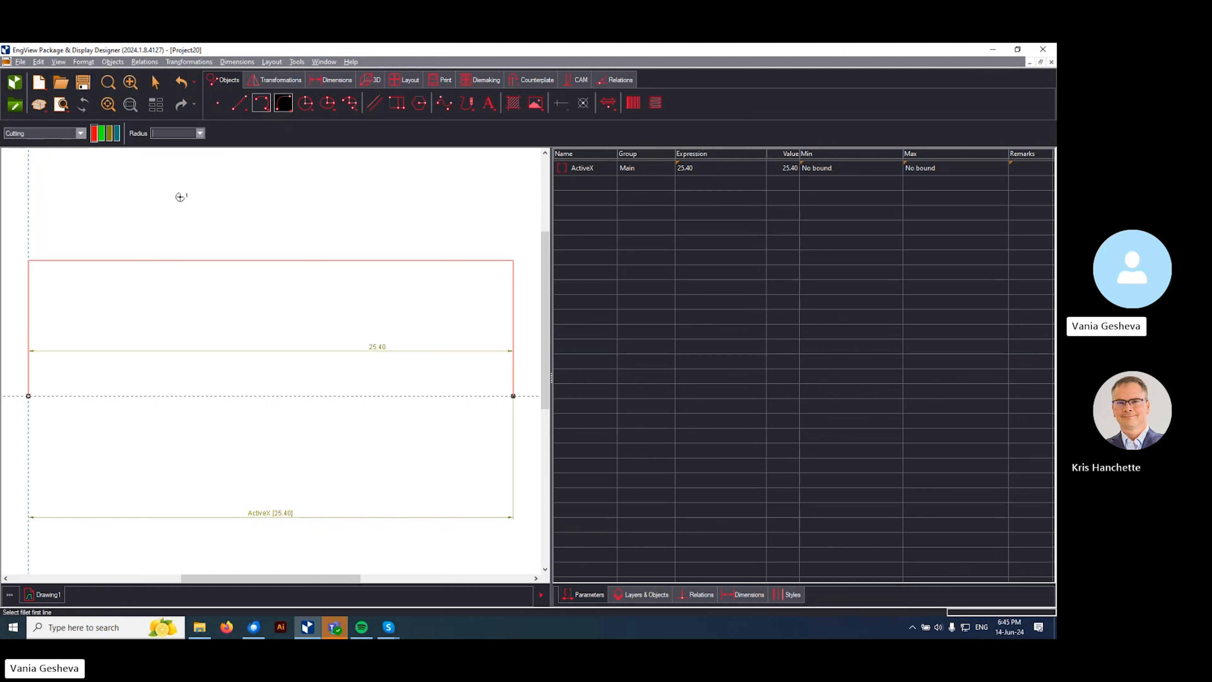
click(34, 282)
click(47, 263)
click(84, 273)
key(Escape)
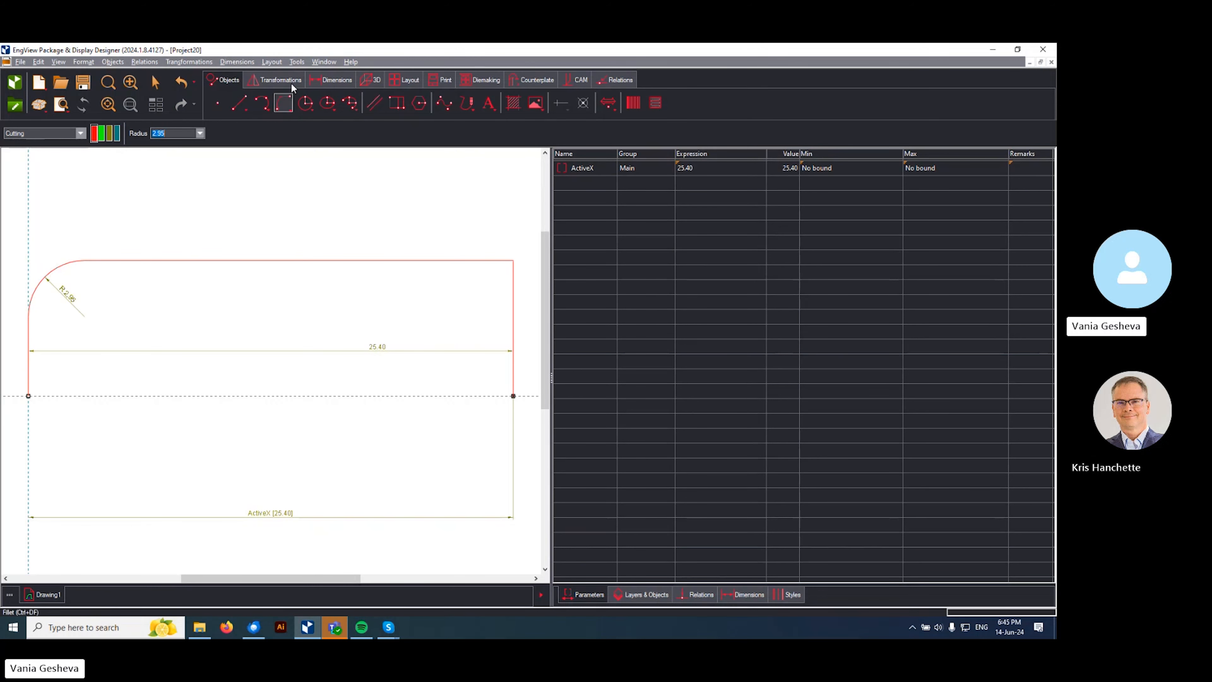